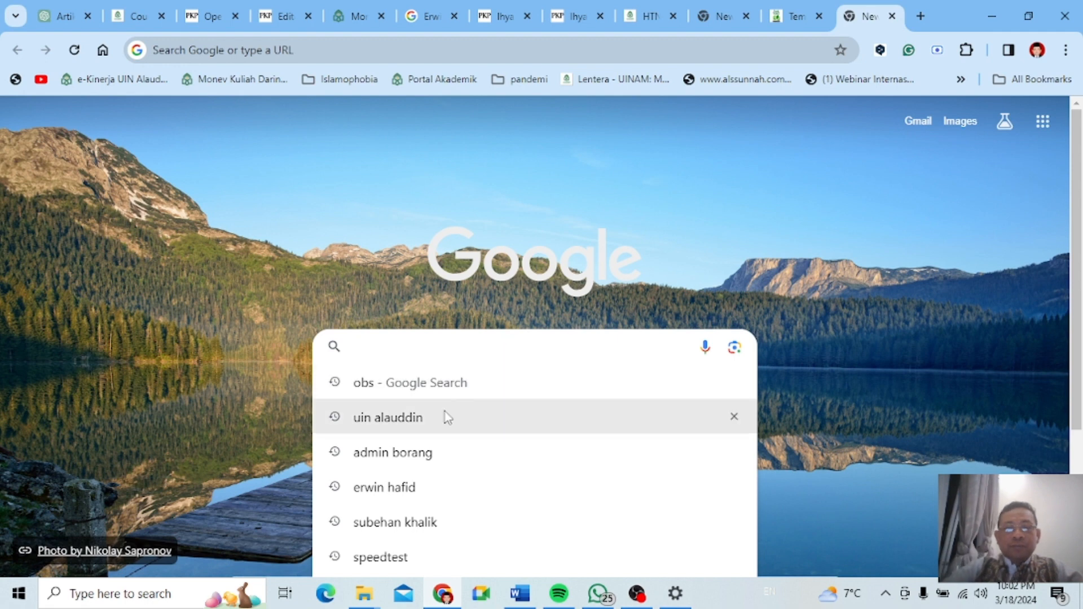
- Search Google for uin alauddin, open the UIN Alauddin Makassar website, and find the Pedoman Penulisan Karya Tulis Ilmiah 2023 section
{"action": "left_click", "coordinate": [433, 427]}
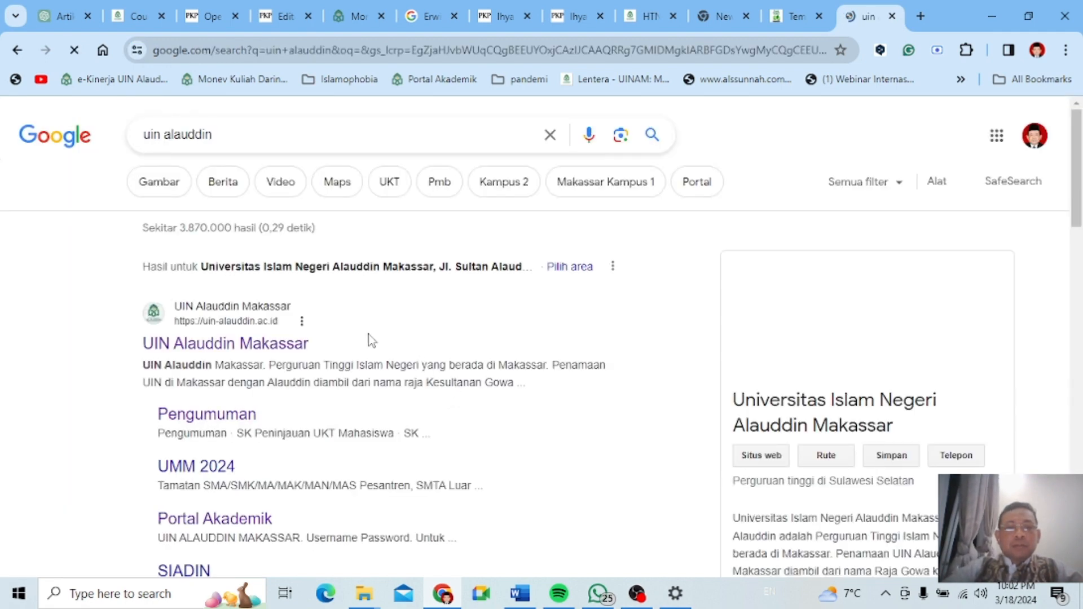
{"action": "left_click", "coordinate": [286, 345]}
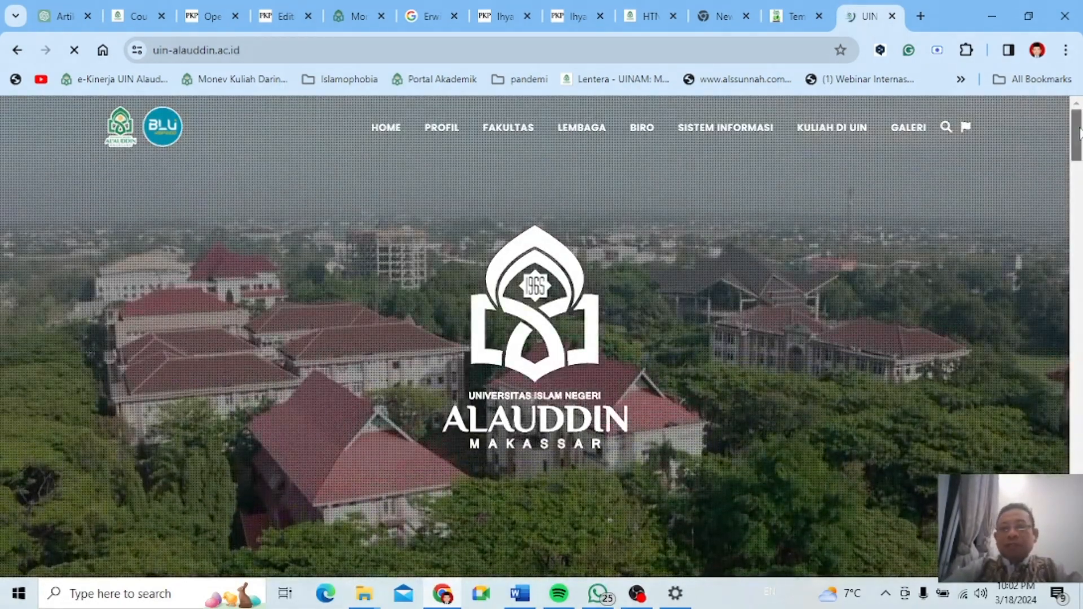
{"action": "left_click_drag", "start_coordinate": [1078, 132], "coordinate": [1080, 288]}
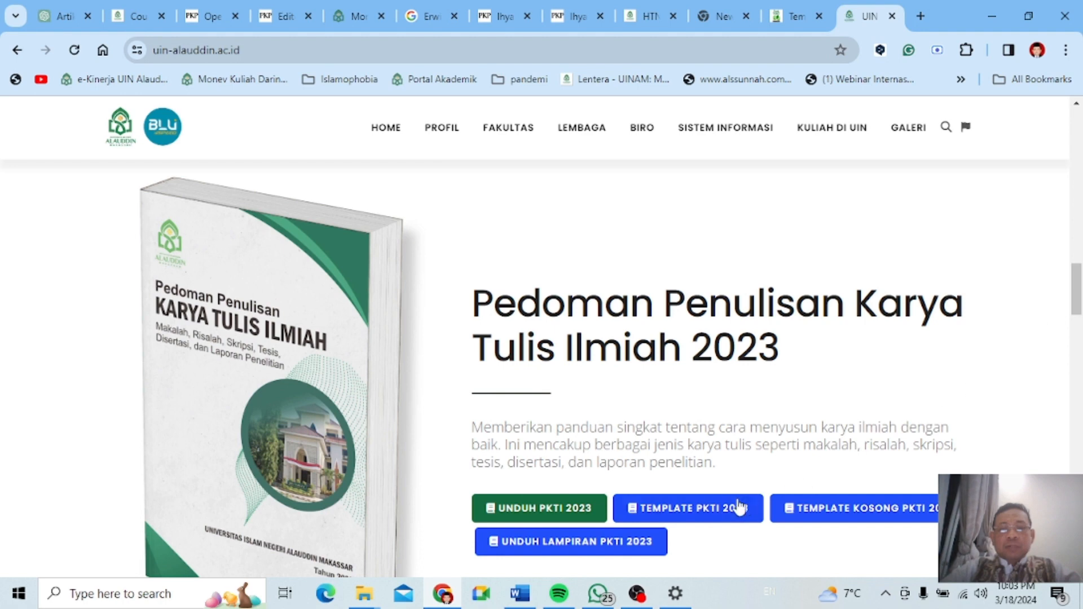
- Open the PKTI 2023 writing guide and save it as a PDF in the Downloads folder
{"action": "left_click", "coordinate": [559, 511]}
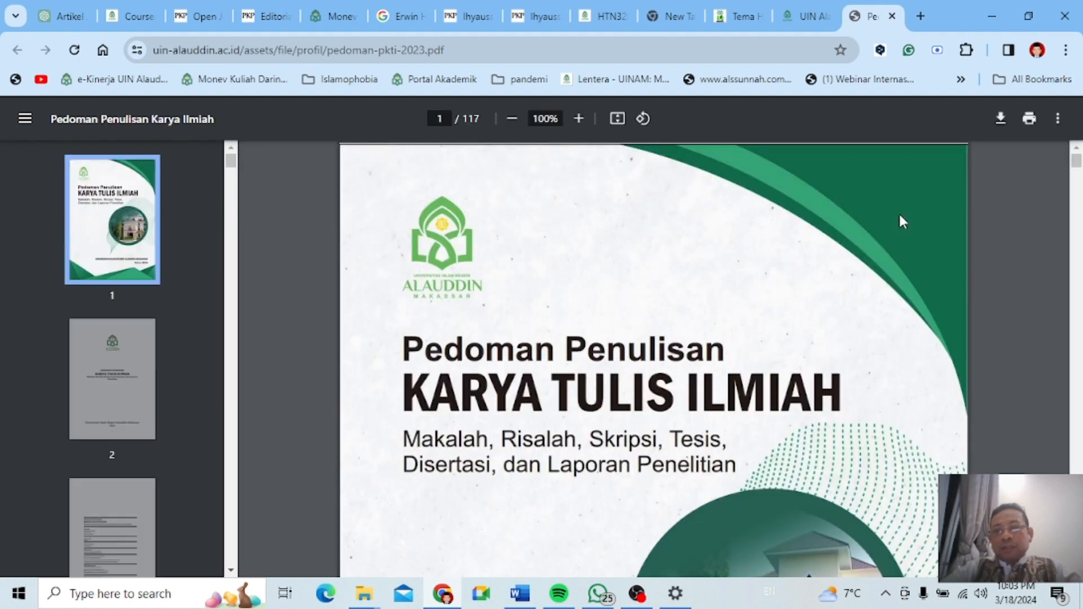
{"action": "left_click", "coordinate": [1001, 120]}
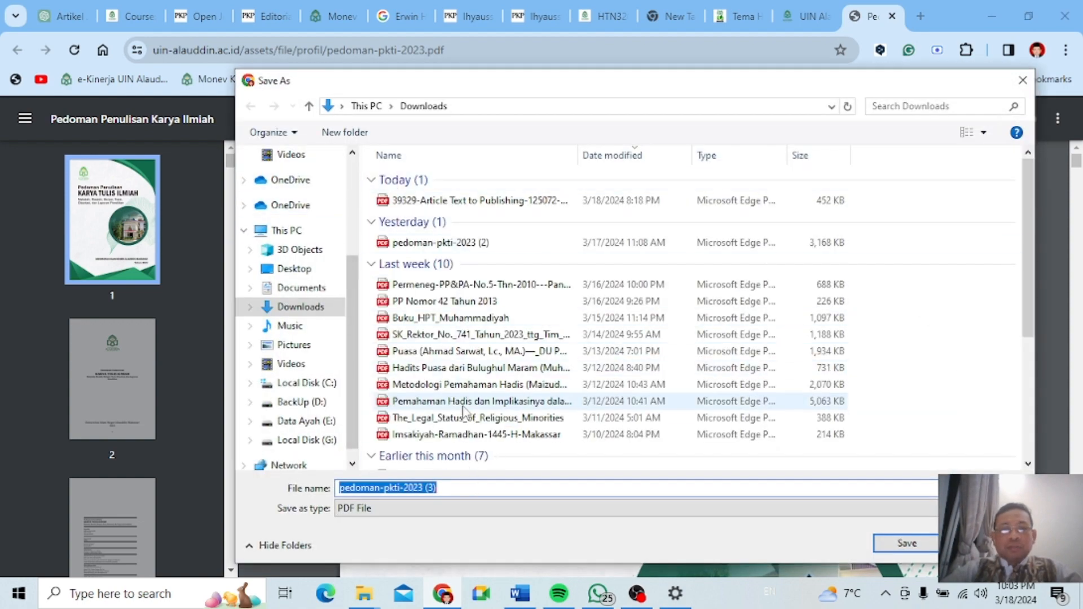
{"action": "left_click", "coordinate": [906, 544]}
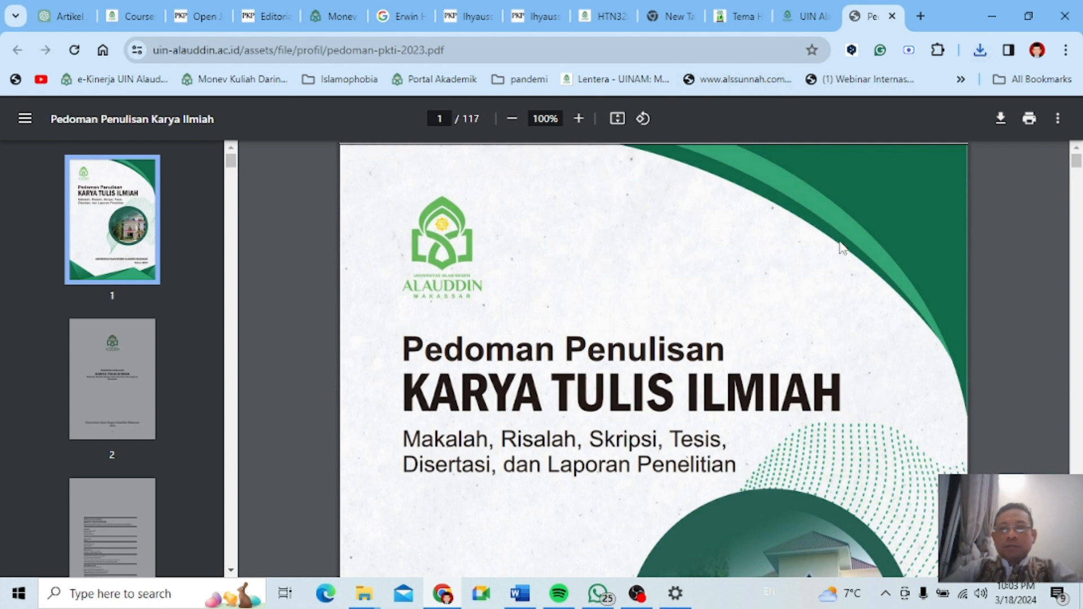
- Return to the university website and save the blank PKTI 2023 template as a Word document in the Downloads folder
{"action": "left_click", "coordinate": [801, 14]}
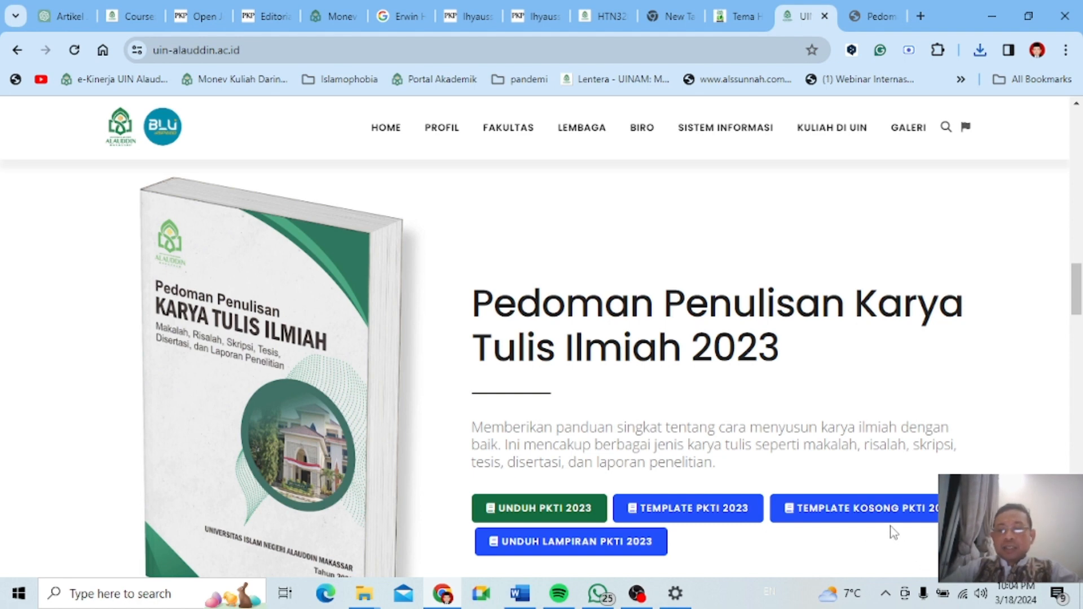
{"action": "left_click", "coordinate": [875, 513]}
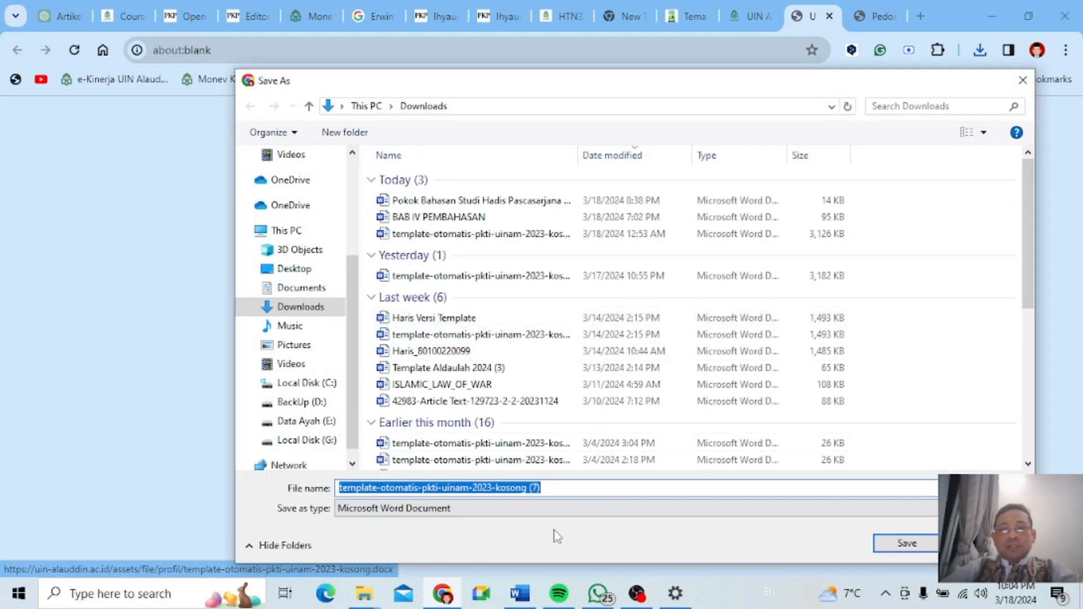
{"action": "left_click", "coordinate": [906, 547]}
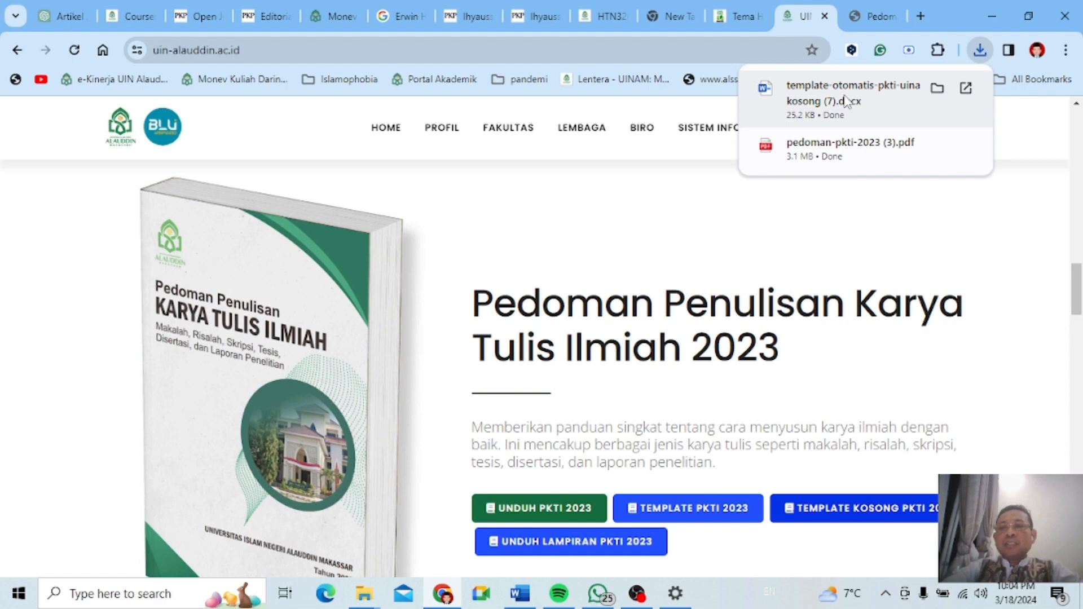
- Open the downloaded blank template from its folder in Word and enable editing
{"action": "left_click", "coordinate": [936, 91]}
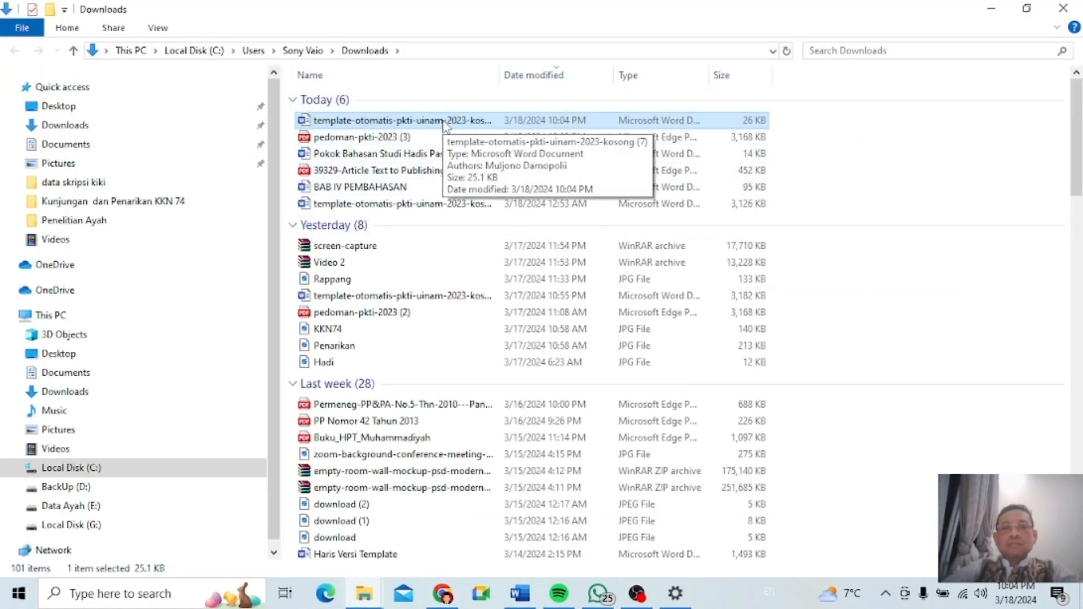
{"action": "double_click", "coordinate": [446, 120]}
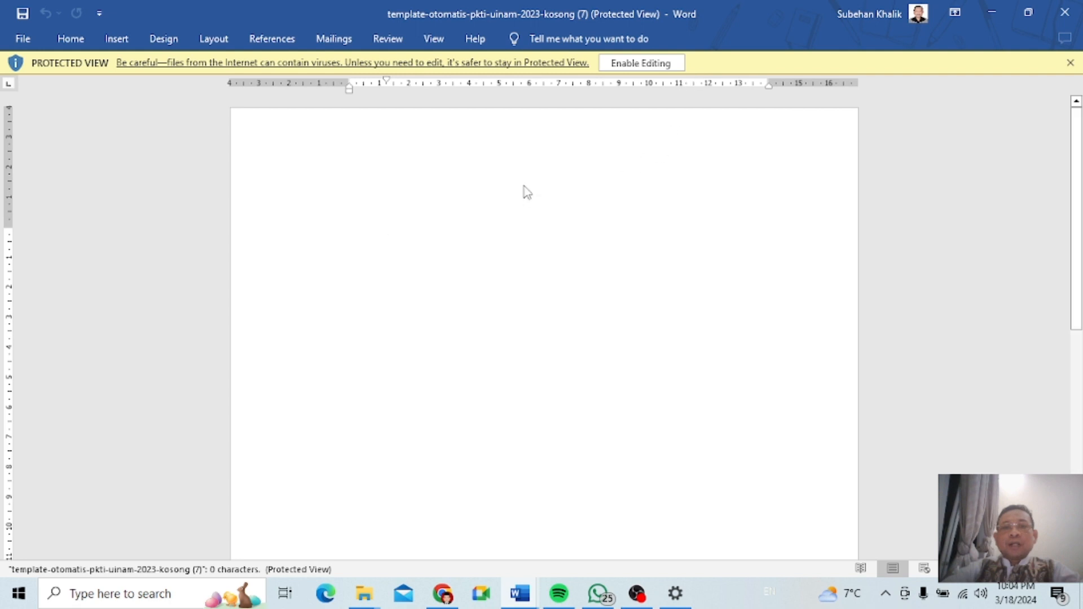
{"action": "left_click", "coordinate": [640, 65]}
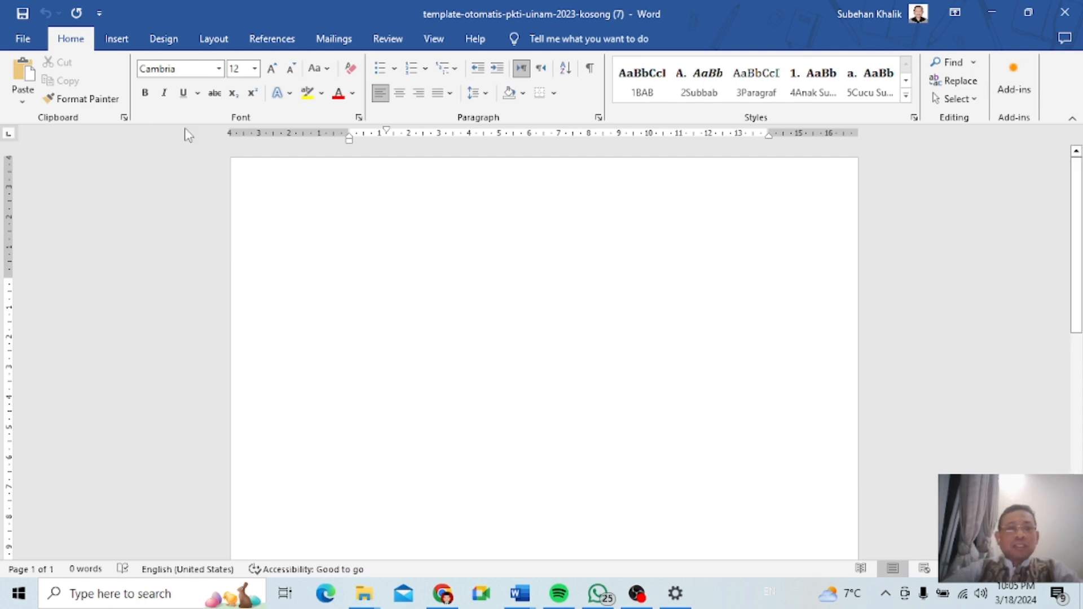
- Check the template's page margins and paper size in the page setup settings
{"action": "left_click", "coordinate": [214, 40]}
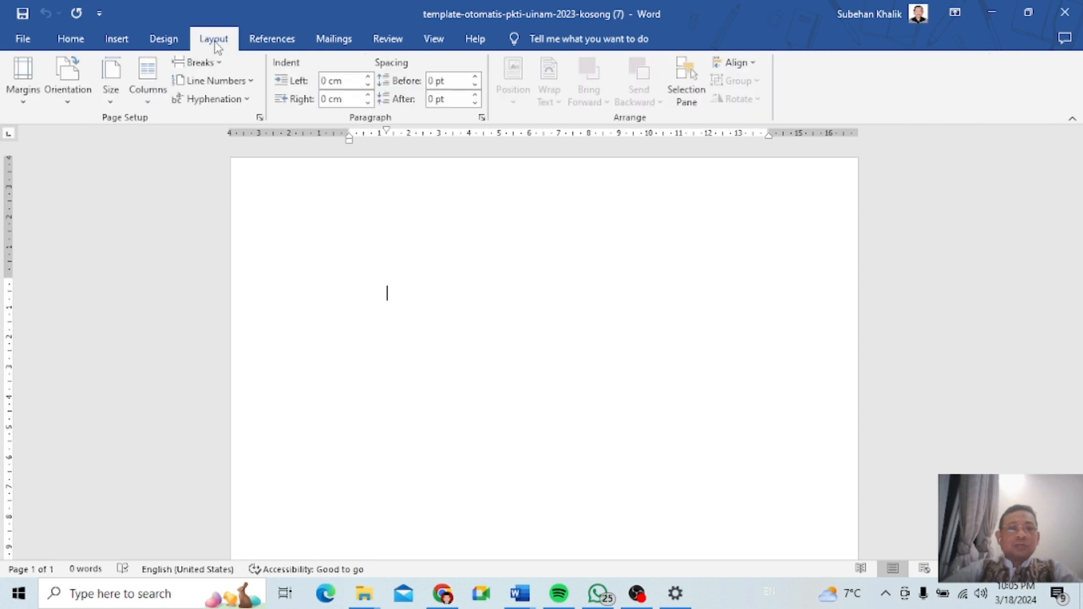
{"action": "left_click", "coordinate": [28, 84]}
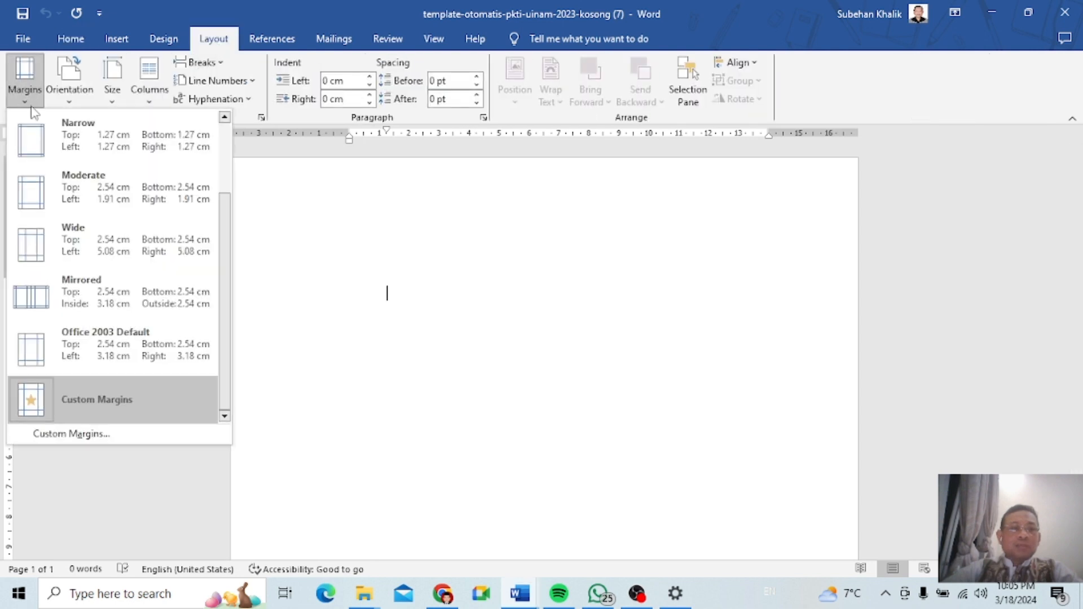
{"action": "left_click", "coordinate": [121, 435]}
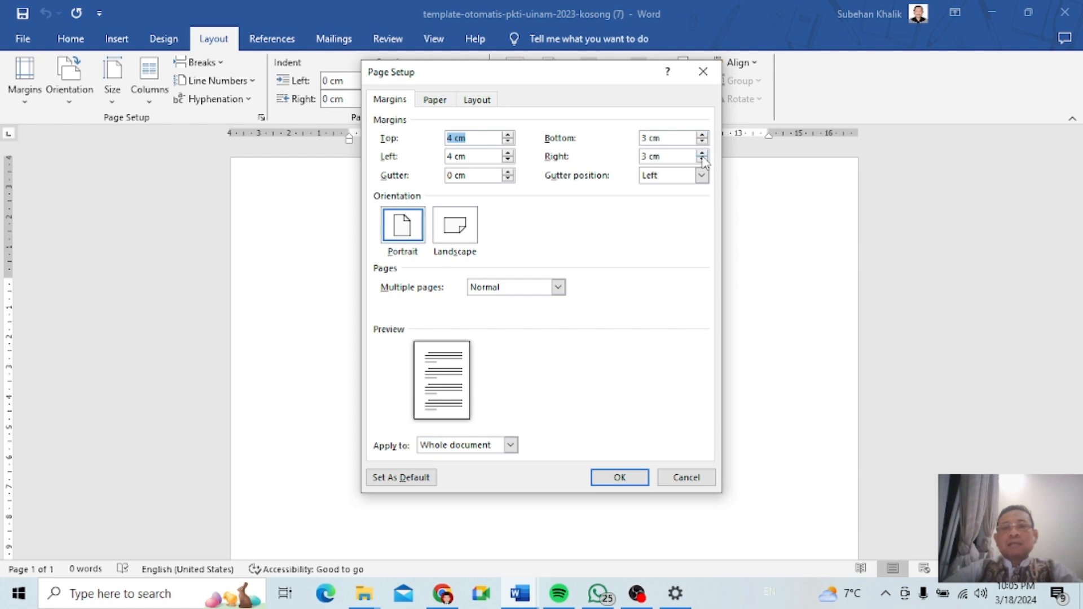
{"action": "left_click", "coordinate": [437, 101]}
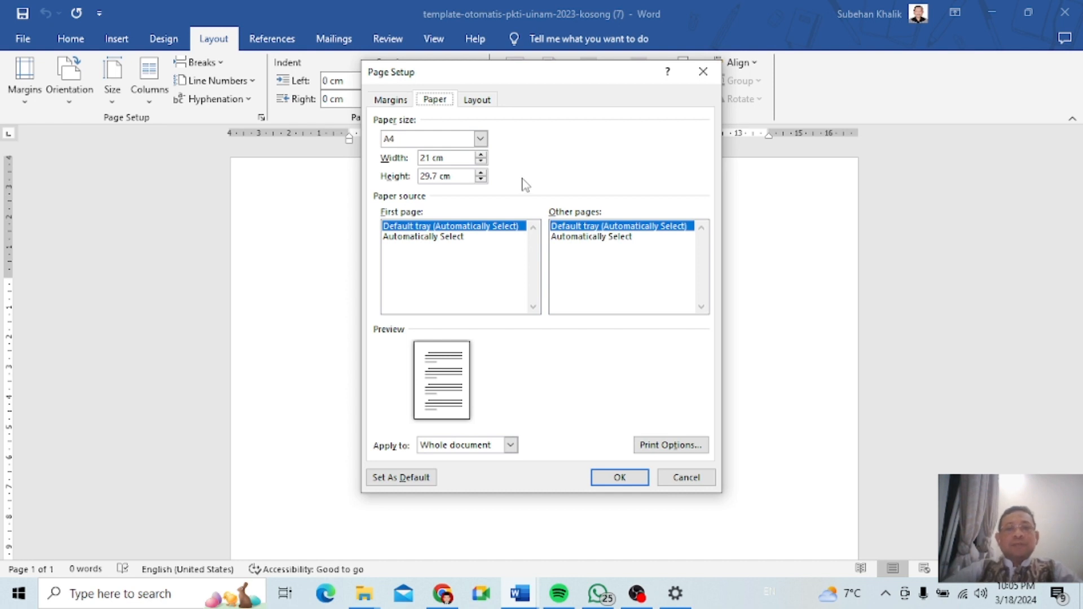
{"action": "left_click", "coordinate": [636, 484]}
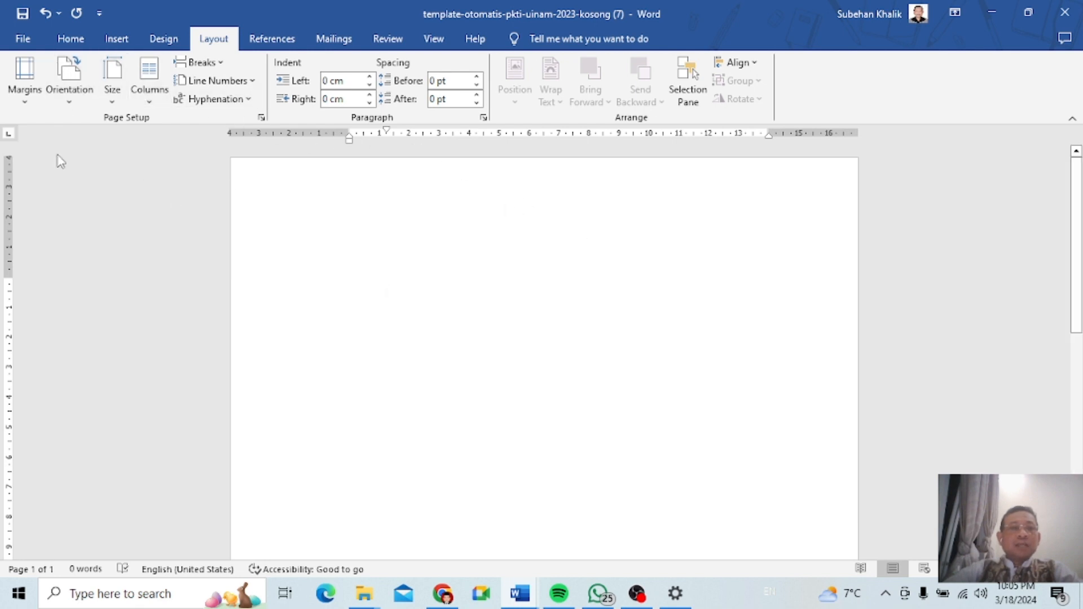
- Examine the template's full set of paragraph styles and the available reference tools
{"action": "left_click", "coordinate": [71, 40]}
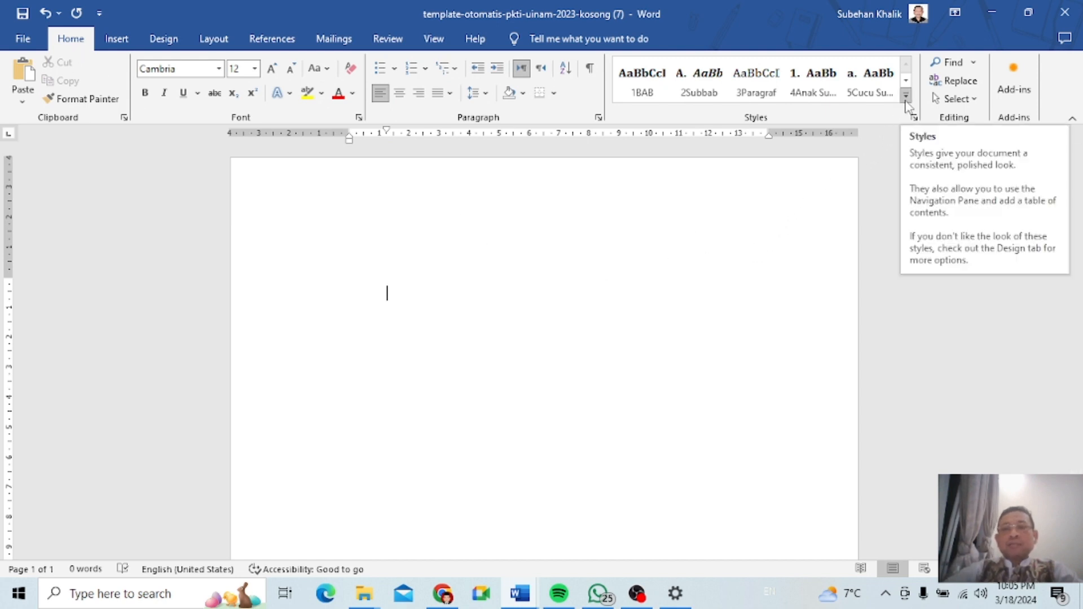
{"action": "left_click", "coordinate": [906, 97]}
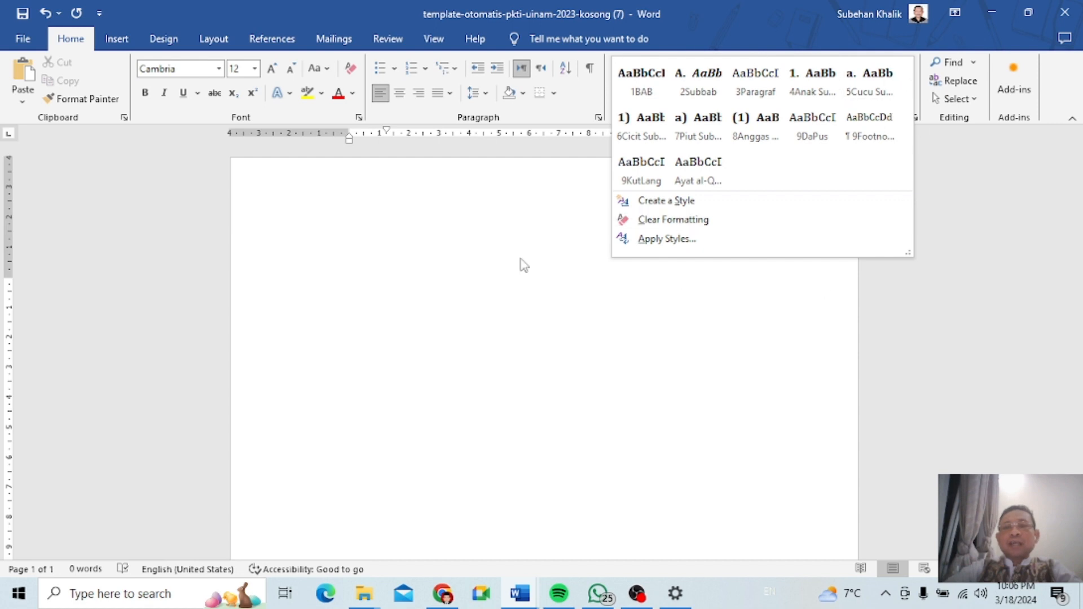
{"action": "left_click", "coordinate": [493, 252]}
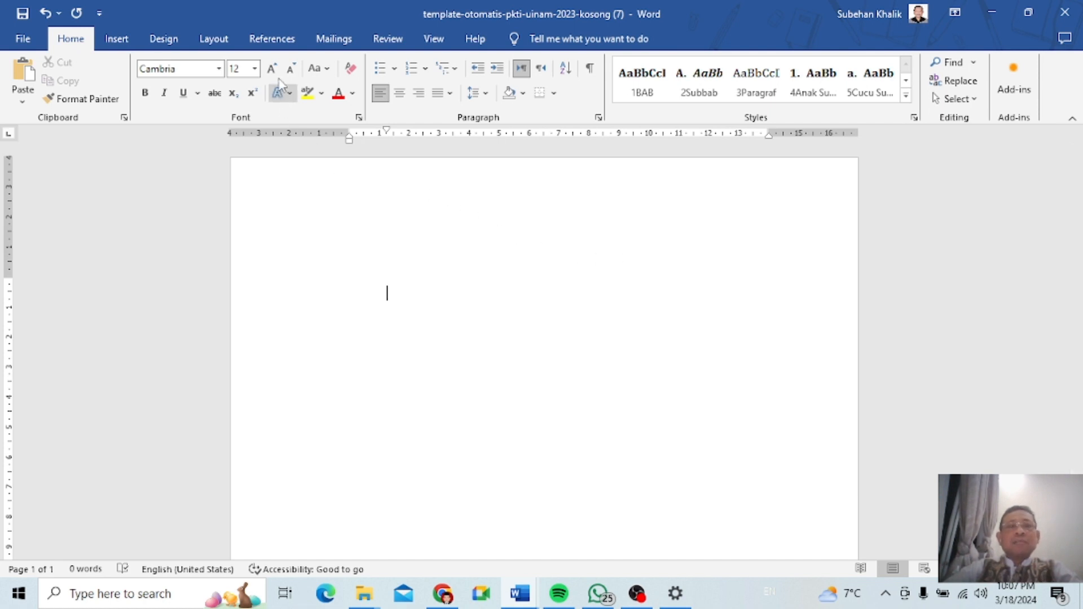
{"action": "left_click", "coordinate": [273, 40]}
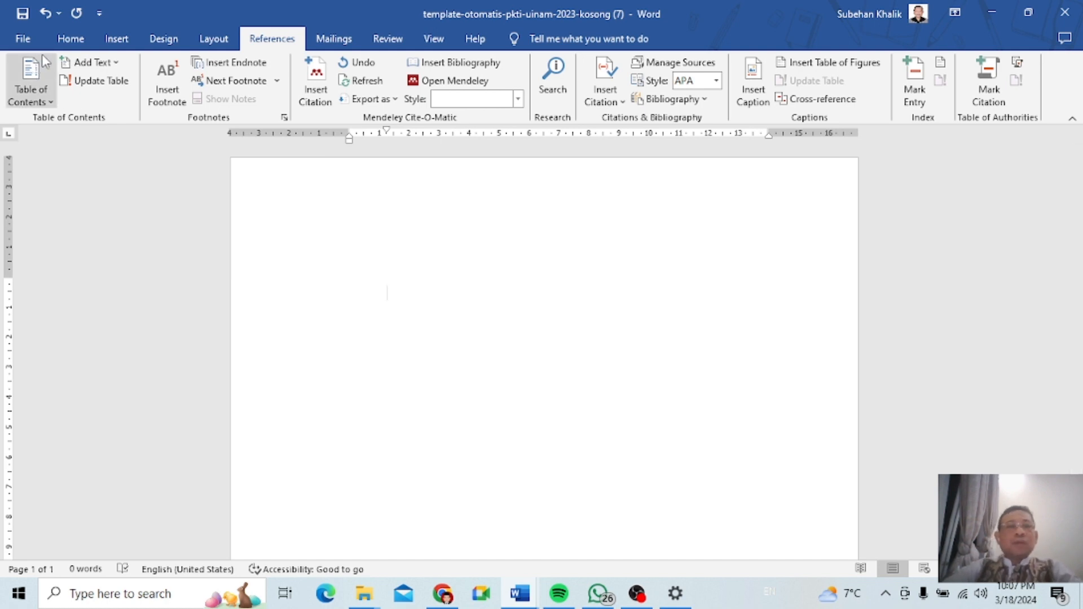
{"action": "left_click", "coordinate": [73, 39]}
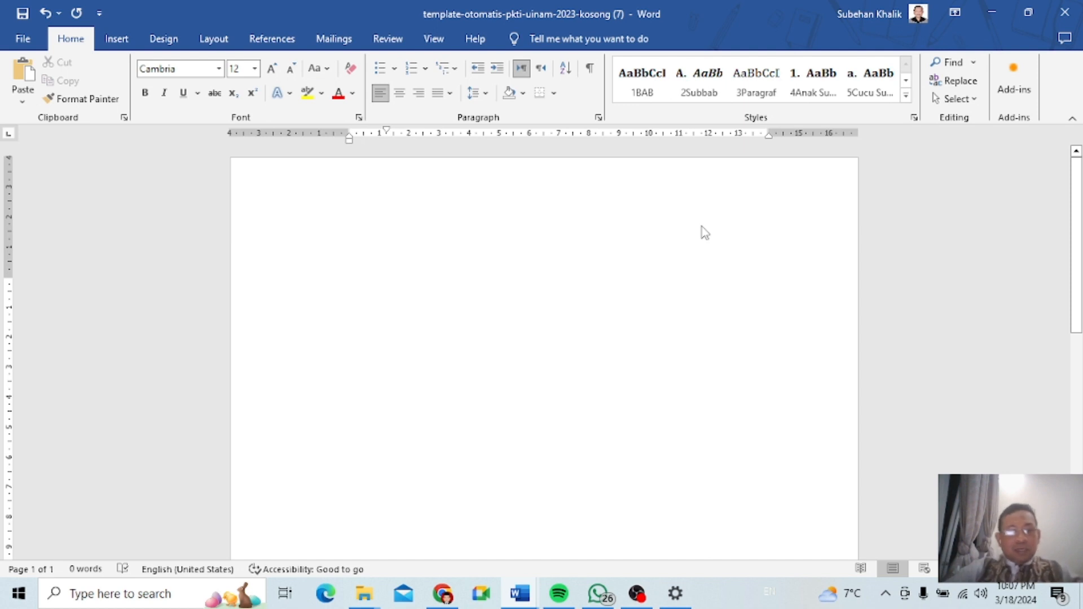
- Enter the centred chapter heading "BAB I" with the title "PENDAHULUAN" on the line below
{"action": "key", "text": "ctrl+e"}
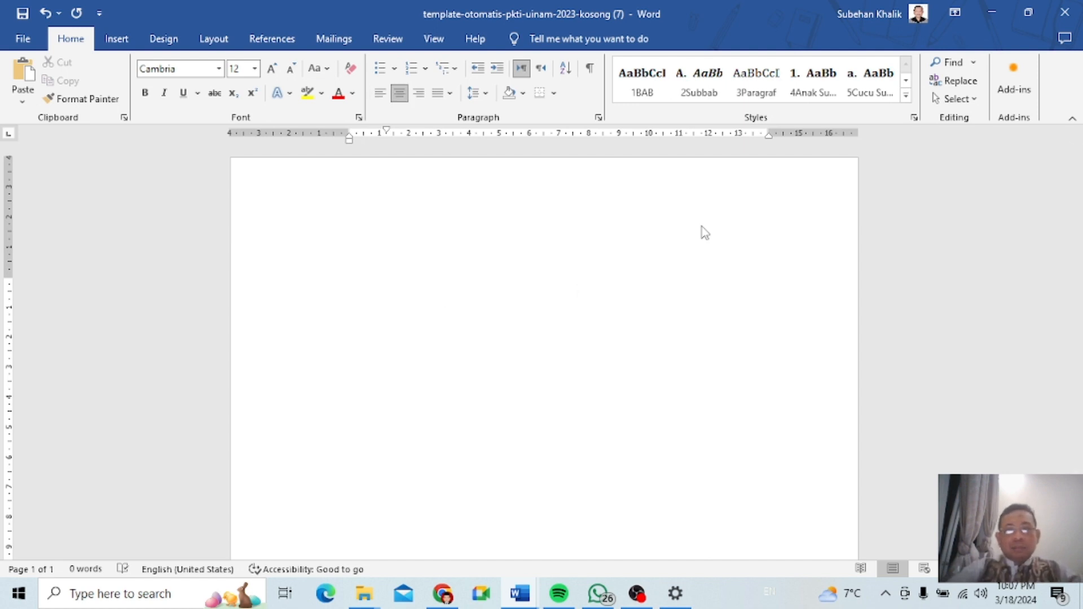
{"action": "type", "text": "BAB"}
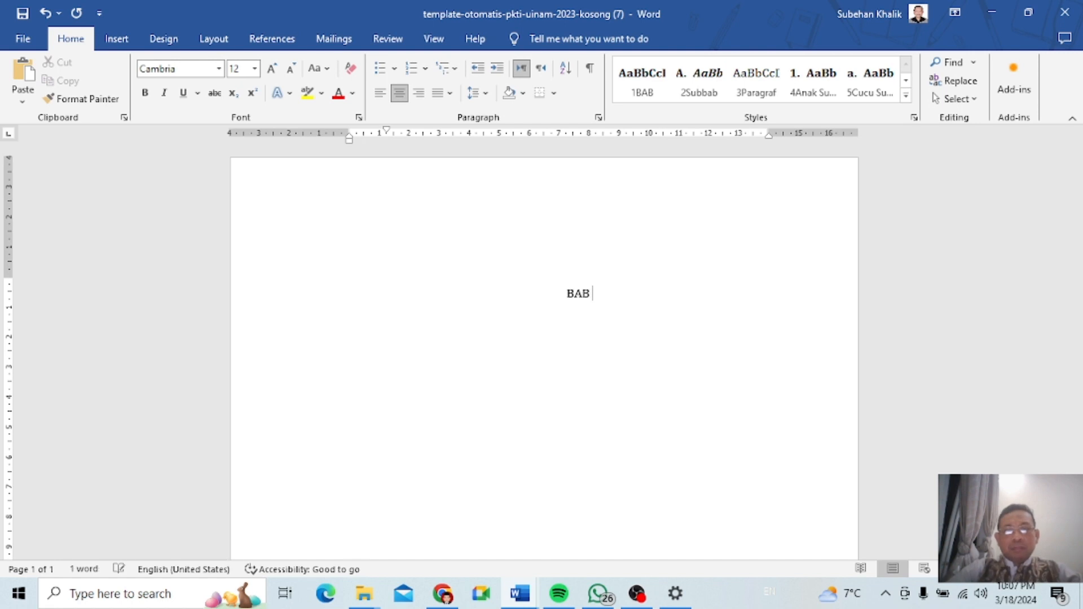
{"action": "type", "text": " i"}
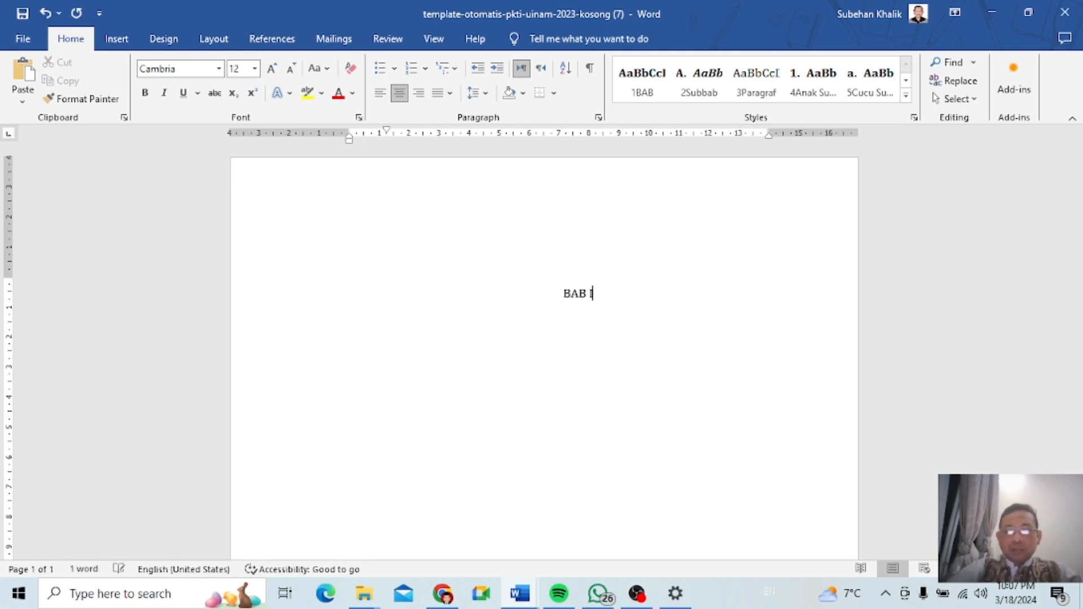
{"action": "key", "text": "Return"}
{"action": "type", "text": "PE"}
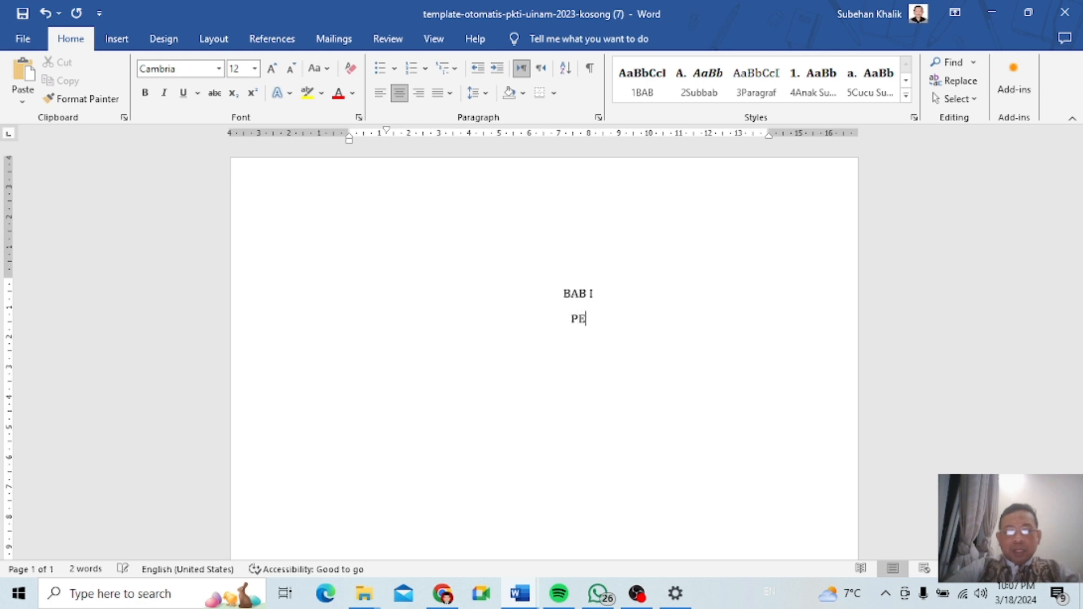
{"action": "type", "text": "NDAHULUAN"}
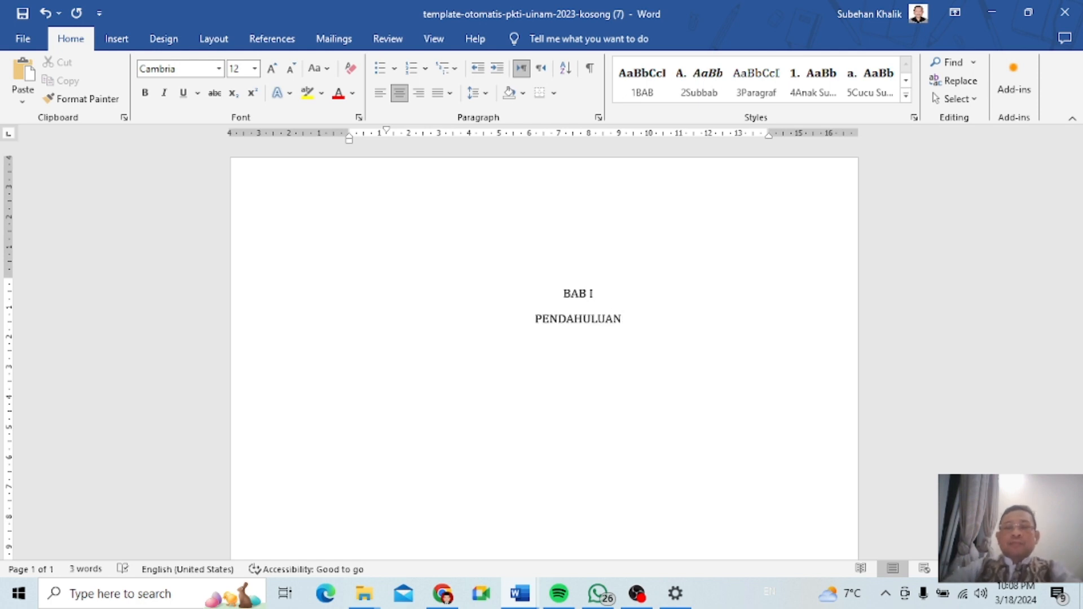
- Apply the 1BAB style to both lines of the chapter heading
{"action": "left_click", "coordinate": [579, 294]}
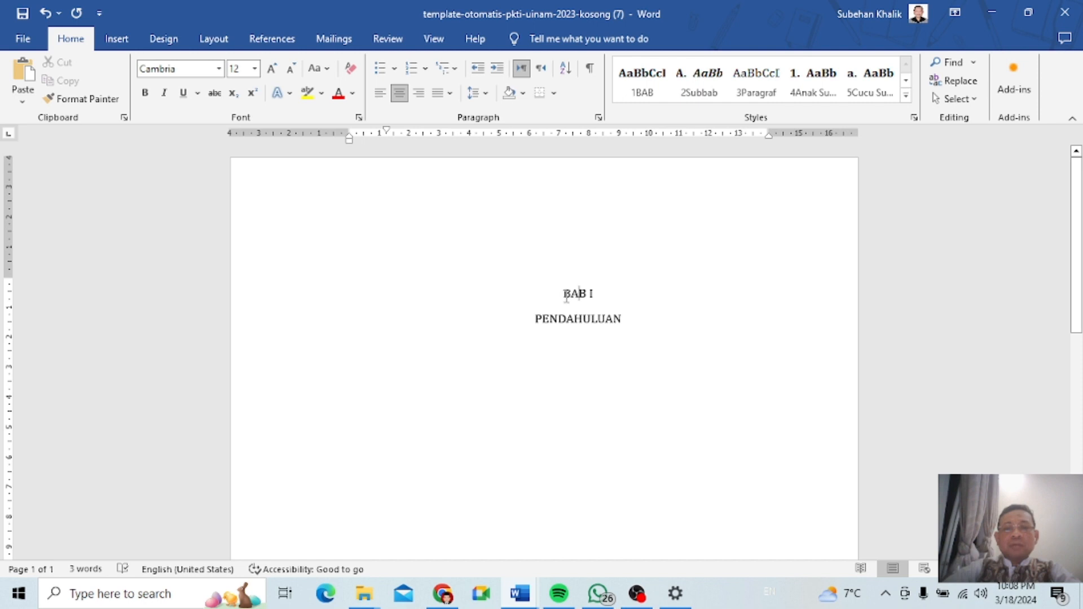
{"action": "left_click_drag", "start_coordinate": [567, 294], "coordinate": [629, 321]}
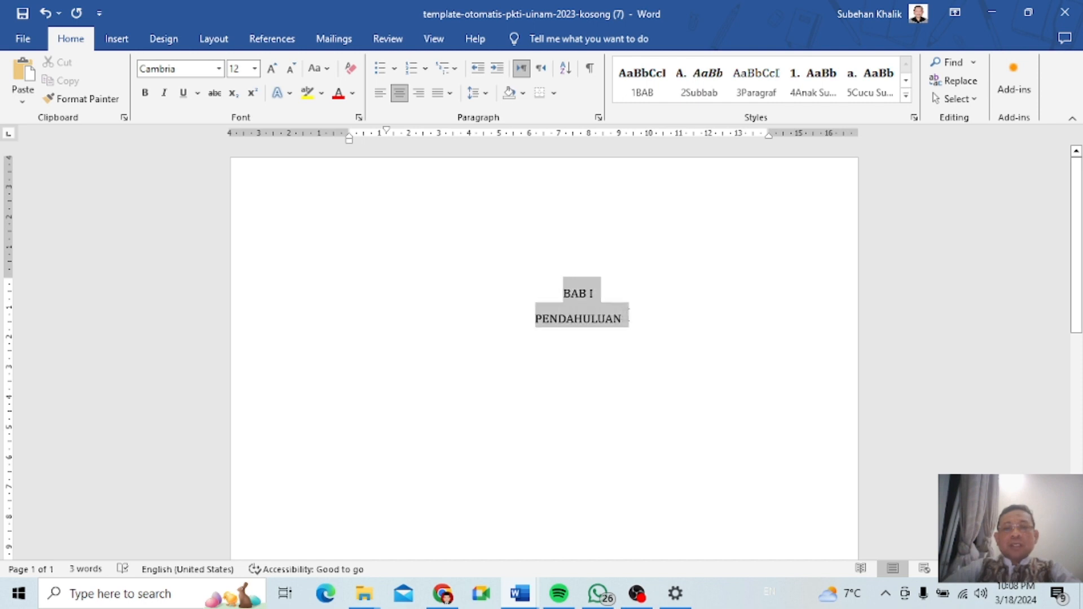
{"action": "left_click", "coordinate": [642, 81]}
{"action": "left_click", "coordinate": [619, 339]}
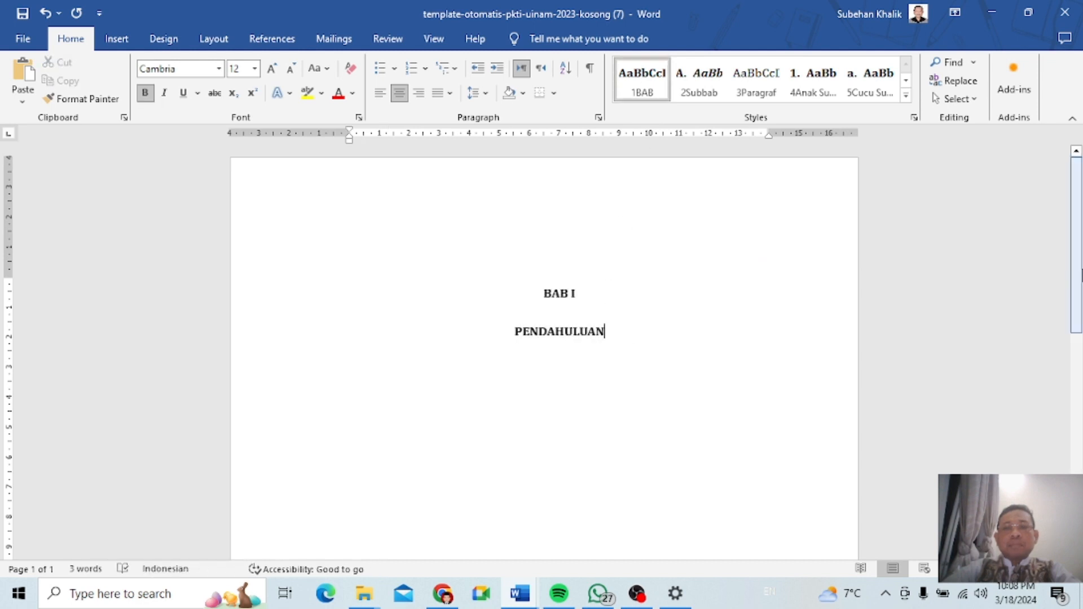
- Add the subheading "Latar Belakang Masalah" in the 2Subbab style below the chapter title
{"action": "key", "text": "Return"}
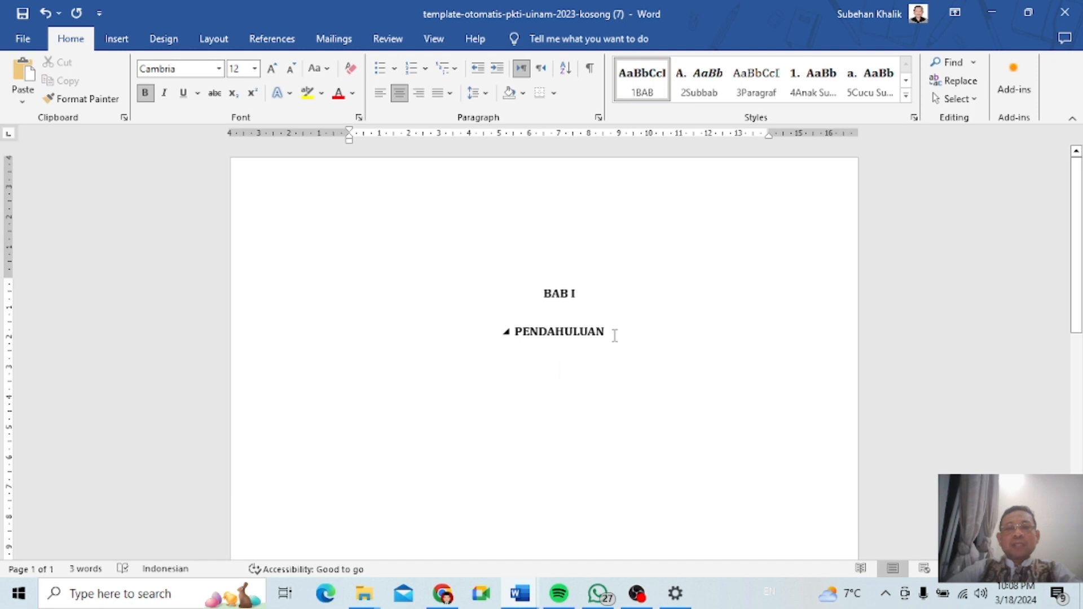
{"action": "key", "text": "Return"}
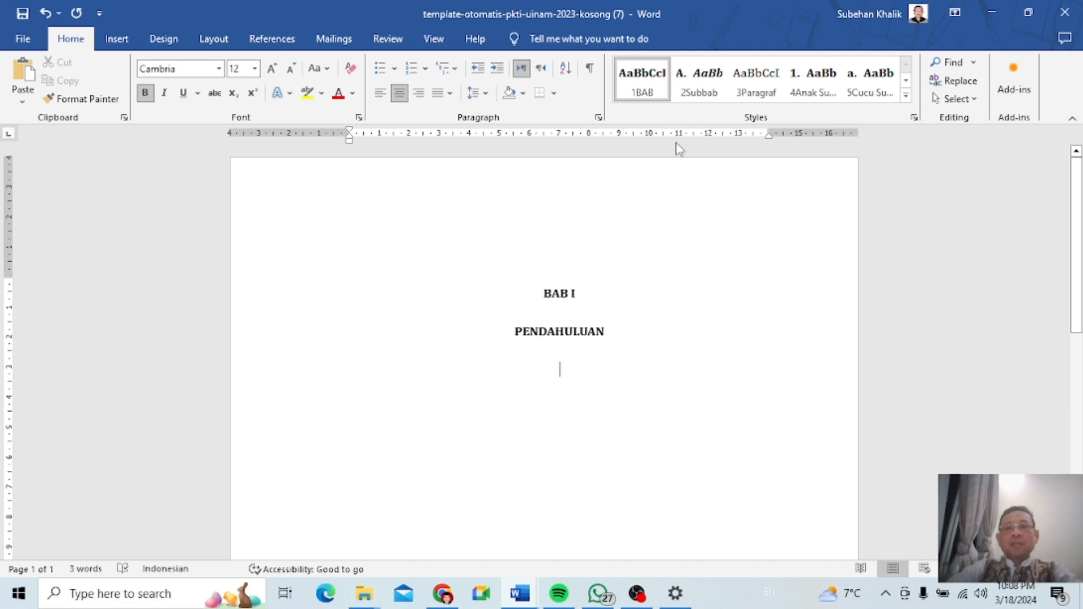
{"action": "left_click", "coordinate": [699, 82]}
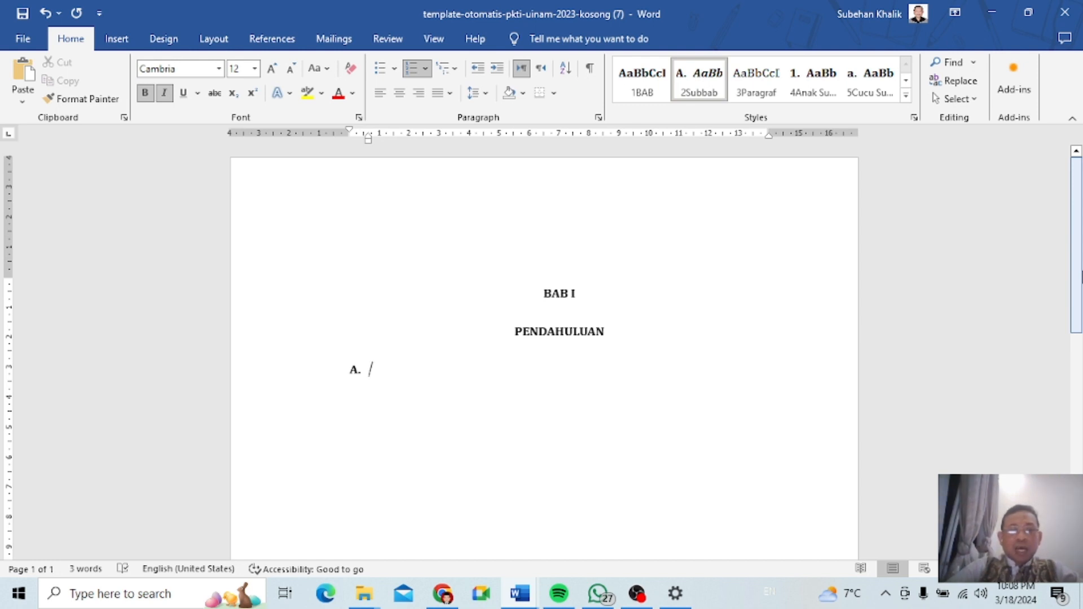
{"action": "type", "text": "L"}
{"action": "key", "text": "BackSpace"}
{"action": "type", "text": "Latar "}
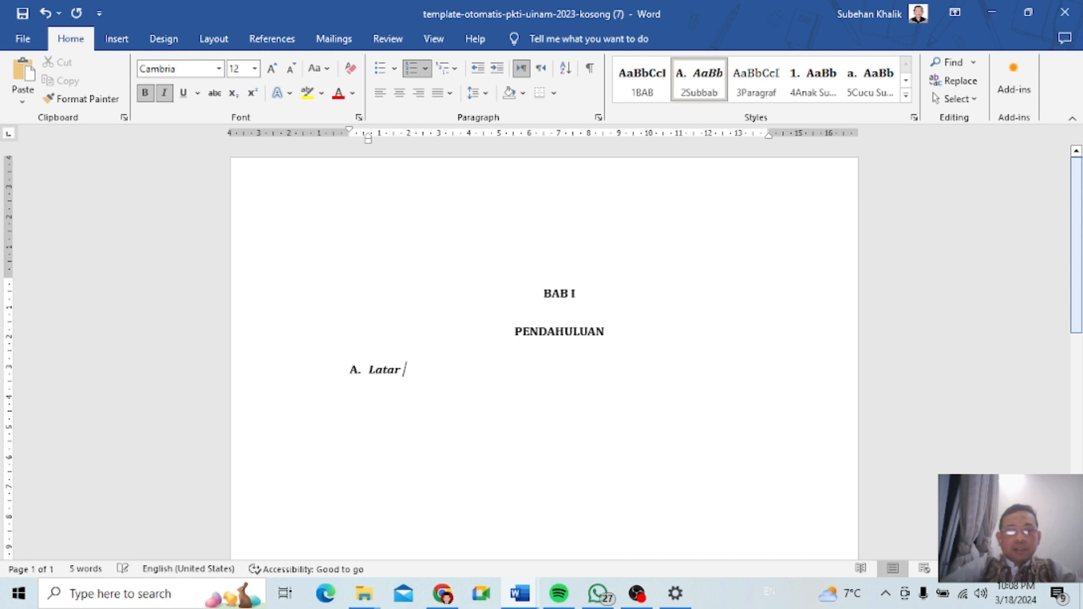
{"action": "type", "text": "Belakang "}
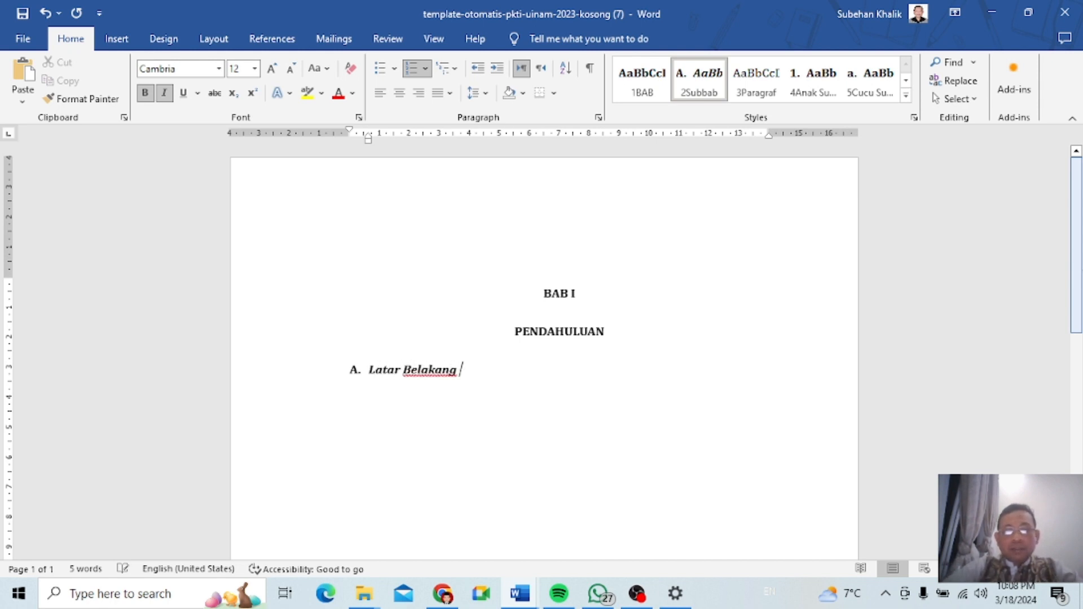
{"action": "type", "text": "Masalah"}
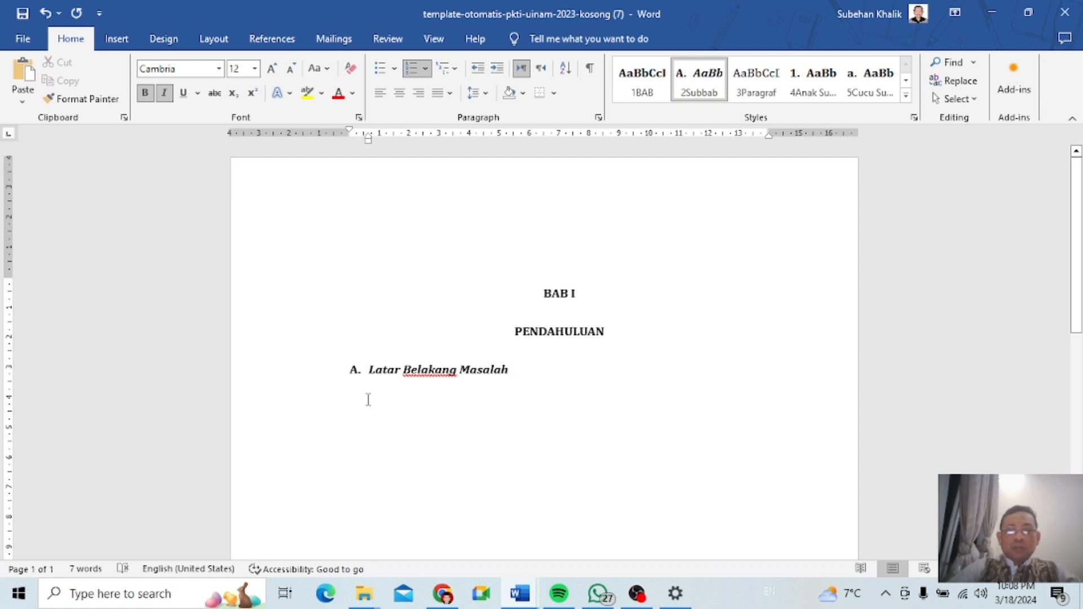
{"action": "left_click", "coordinate": [353, 370]}
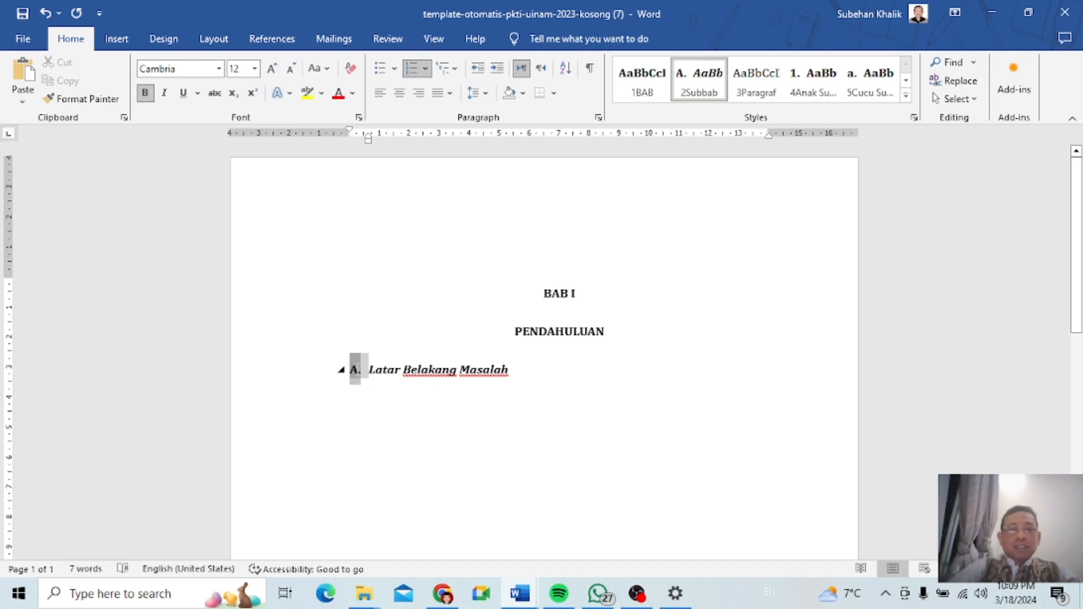
{"action": "left_click", "coordinate": [407, 368]}
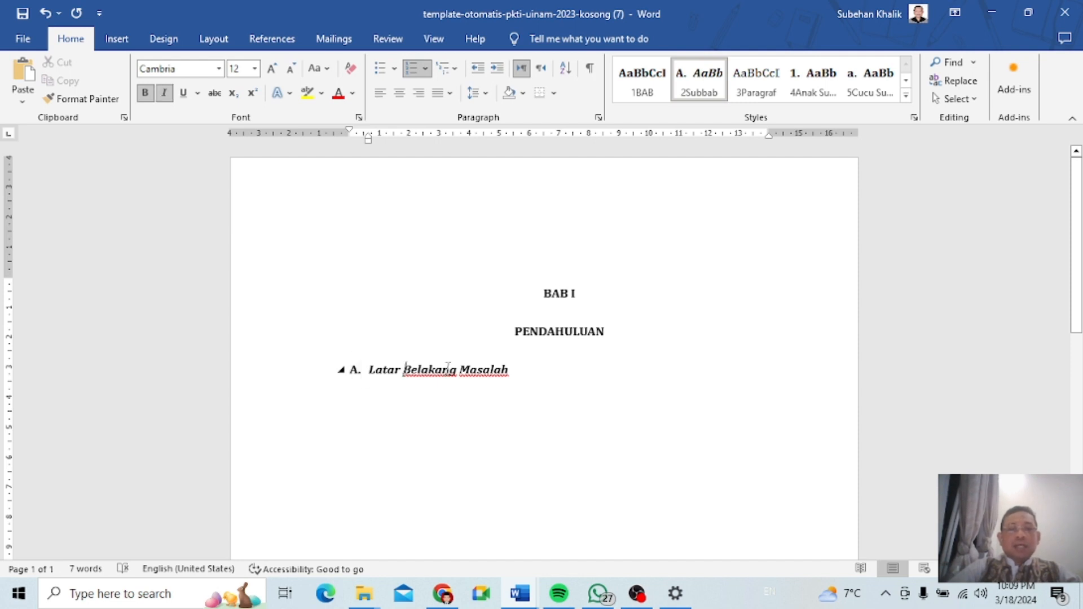
{"action": "left_click", "coordinate": [538, 369]}
{"action": "key", "text": "Return"}
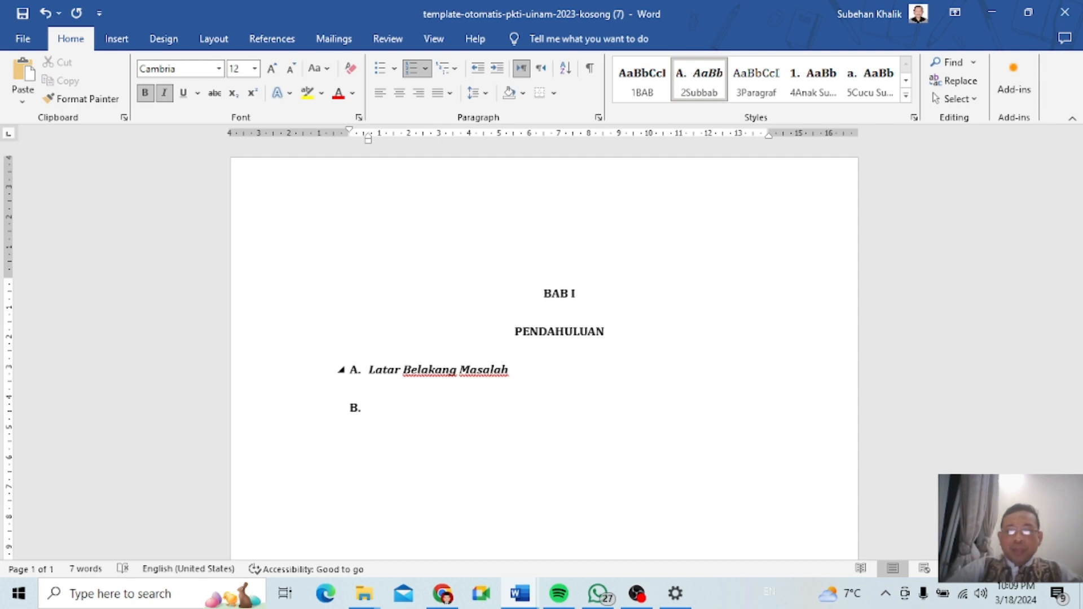
{"action": "key", "text": "BackSpace"}
{"action": "key", "text": "BackSpace"}
{"action": "key", "text": "BackSpace"}
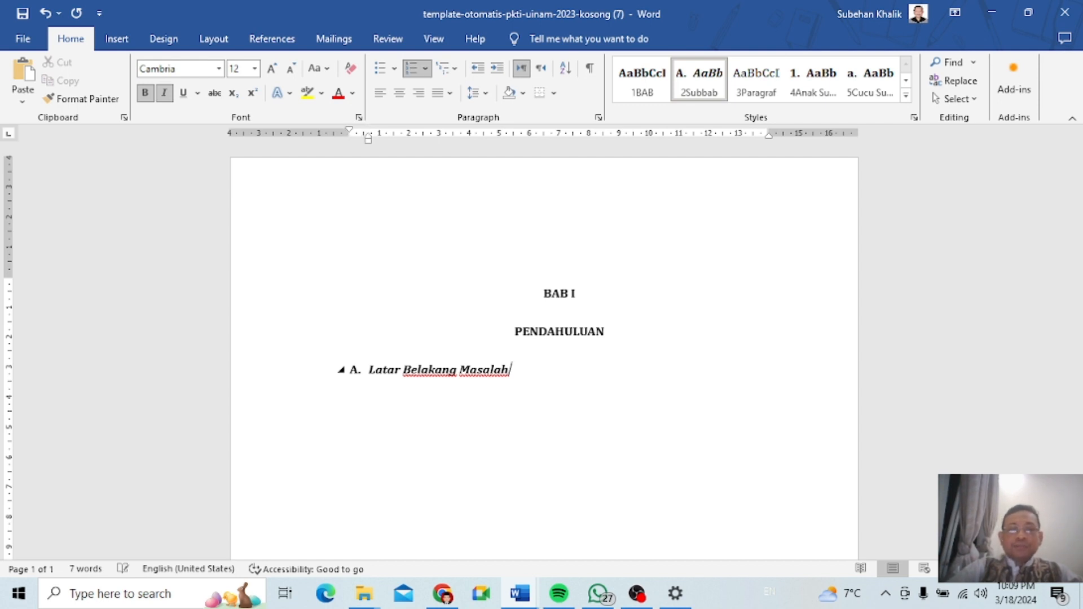
- Below the subheading, add in 3Paragraf style: "Menjelaskan eksistensi kemerdekaan dalam hukum tata negara Islam tidak cukup hanya dengan membaca sejarah."
{"action": "key", "text": "Return"}
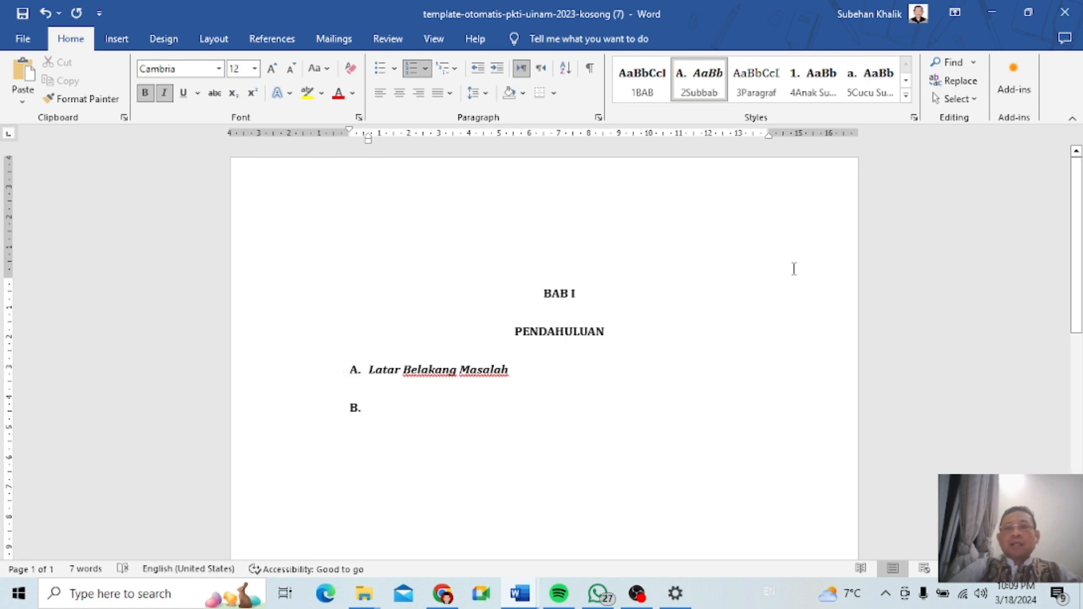
{"action": "left_click", "coordinate": [754, 85]}
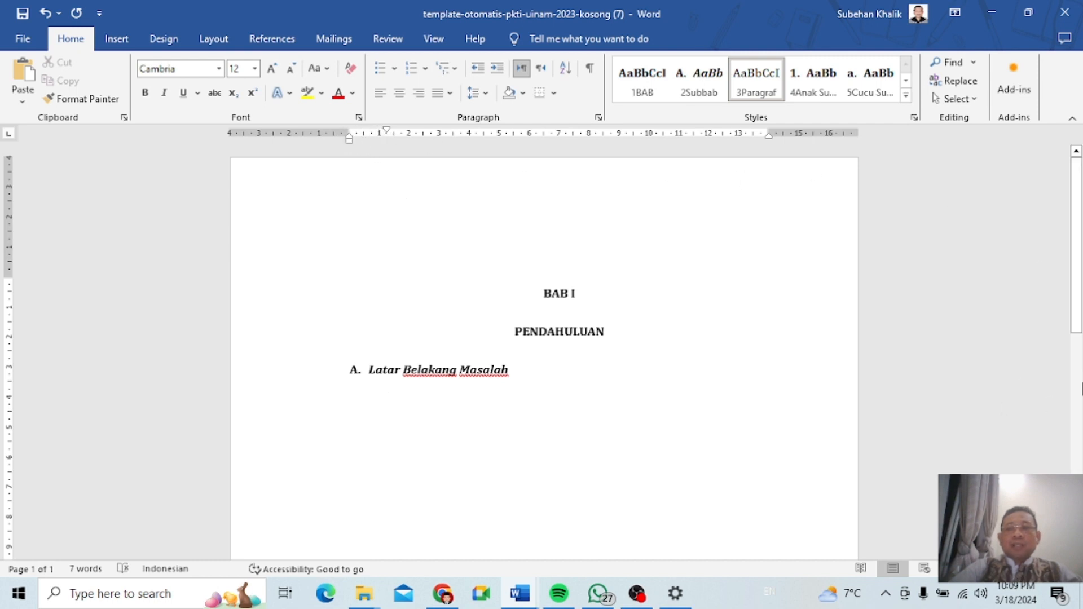
{"action": "scroll", "coordinate": [1080, 269], "scroll_direction": "down", "scroll_amount": 1}
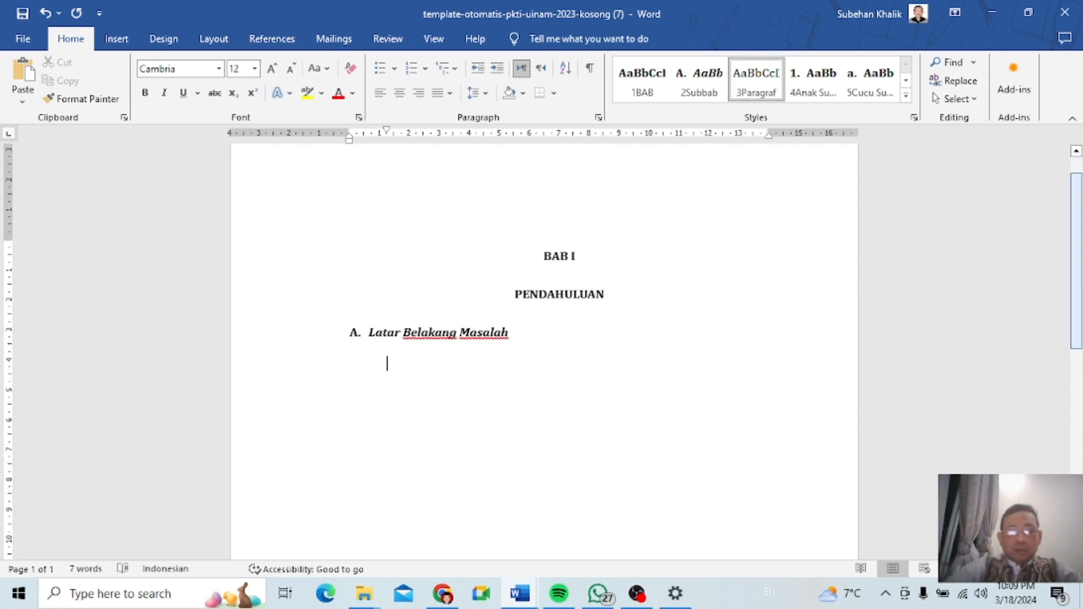
{"action": "type", "text": "Menjelaskan"}
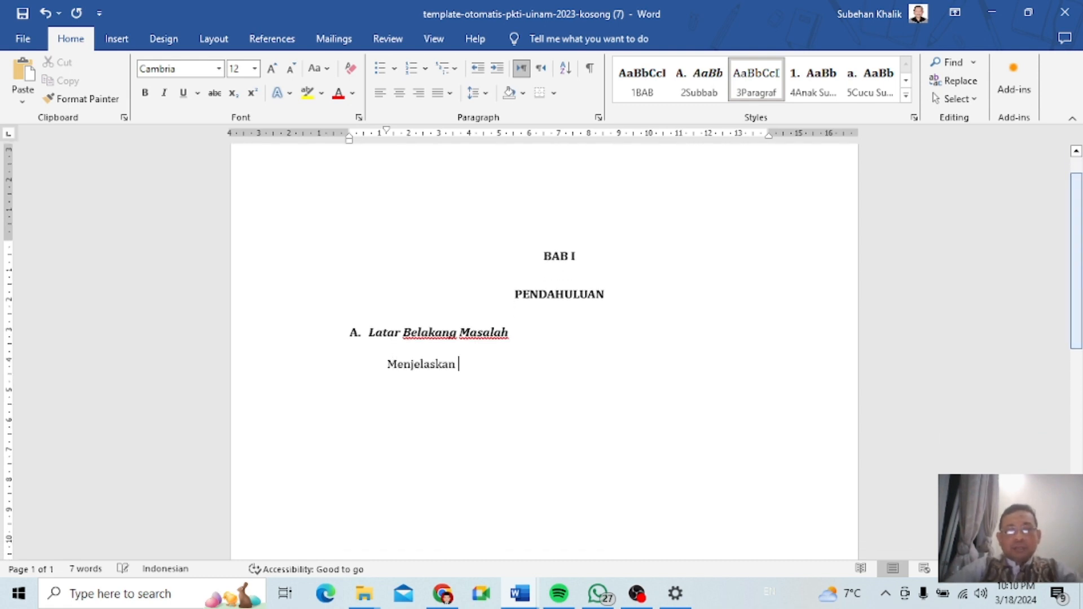
{"action": "type", "text": " eksistensi"}
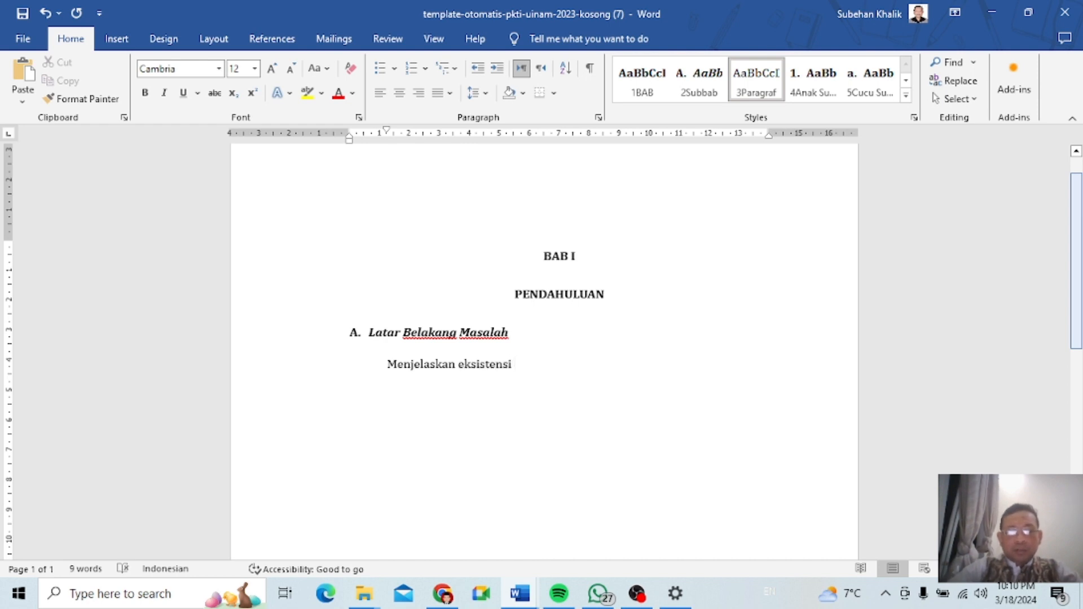
{"action": "type", "text": " kemerdekaan dalam h"}
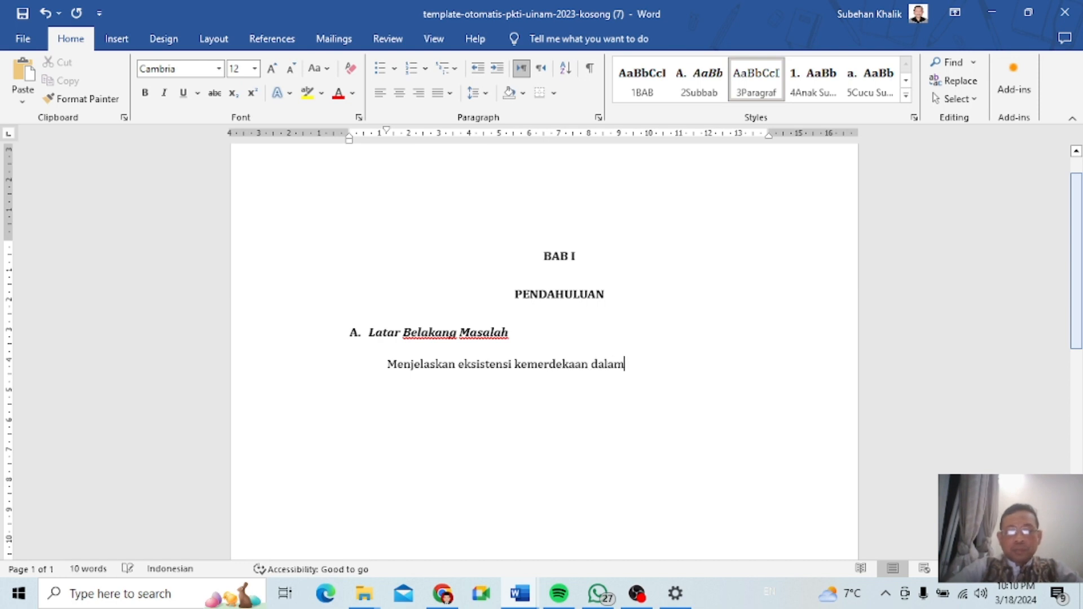
{"action": "type", "text": "ukum tata negara Islam"}
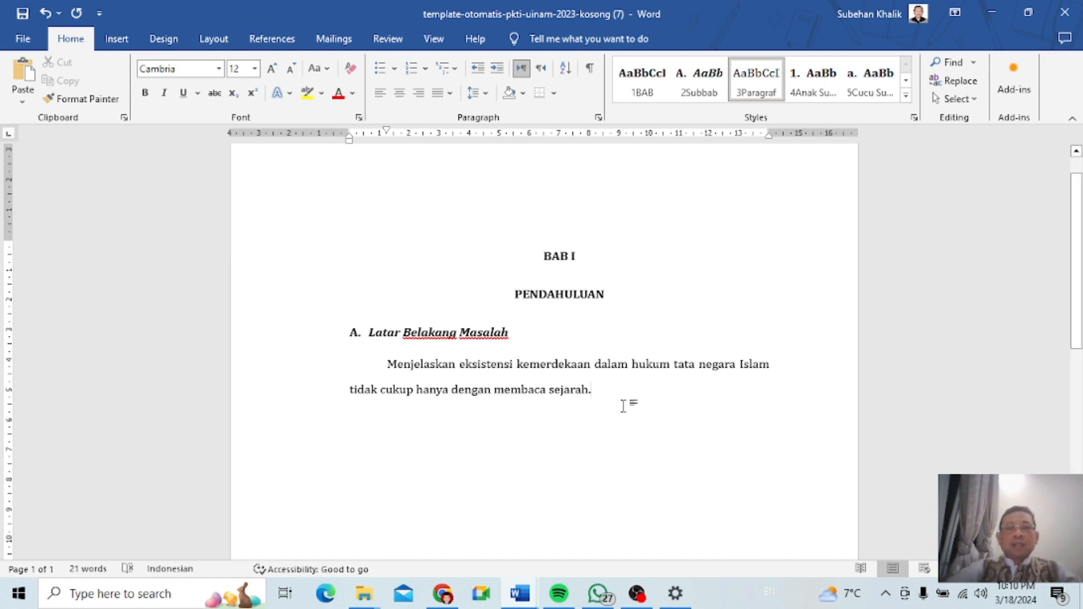
- Switch to Mendeley Desktop through the citation insertion tool and view the details of the document in the library
{"action": "left_click", "coordinate": [277, 41]}
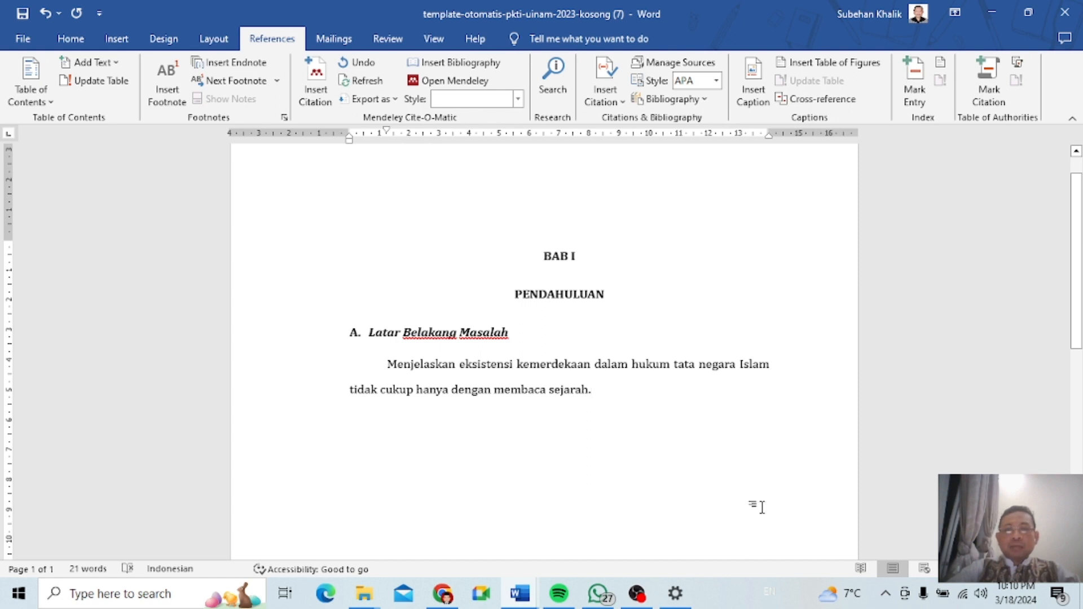
{"action": "left_click", "coordinate": [316, 88]}
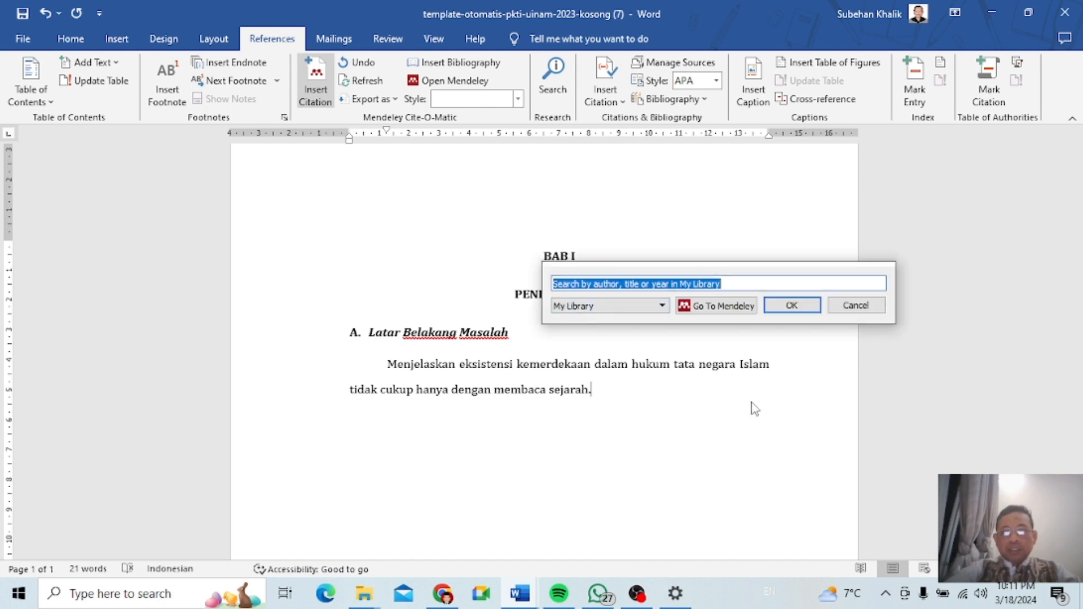
{"action": "left_click", "coordinate": [729, 311]}
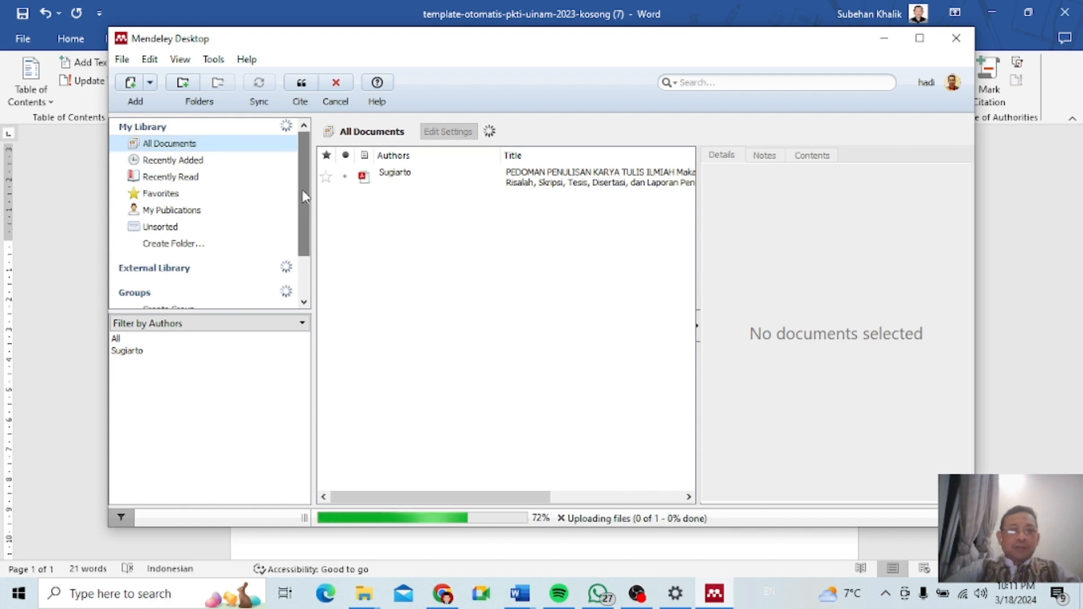
{"action": "mouse_move", "coordinate": [302, 190]}
{"action": "left_mouse_down"}
{"action": "mouse_move", "coordinate": [306, 254]}
{"action": "mouse_move", "coordinate": [317, 194]}
{"action": "left_mouse_up"}
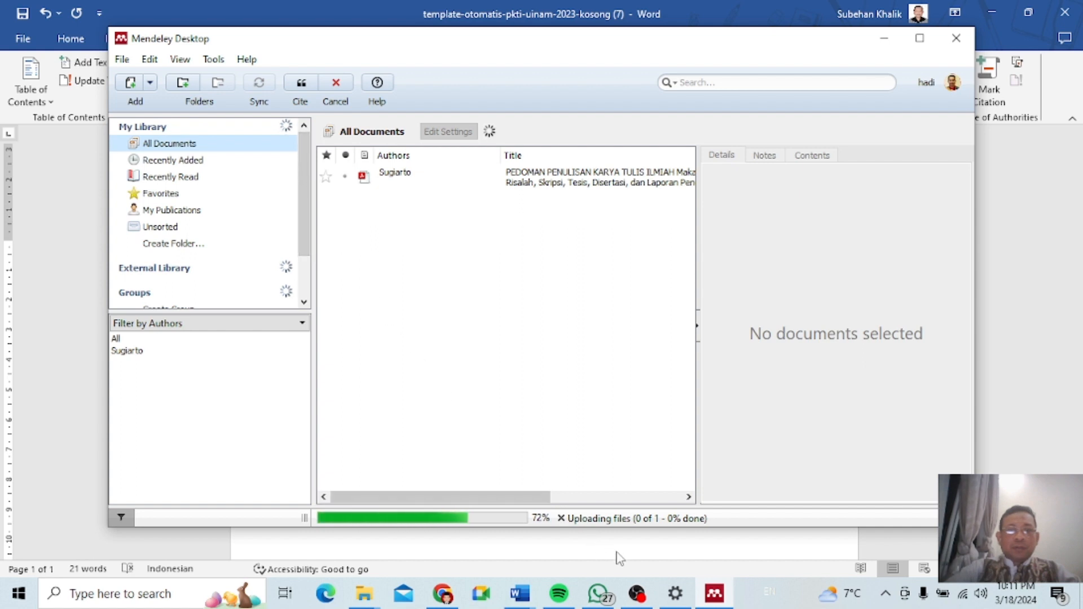
{"action": "mouse_move", "coordinate": [633, 591]}
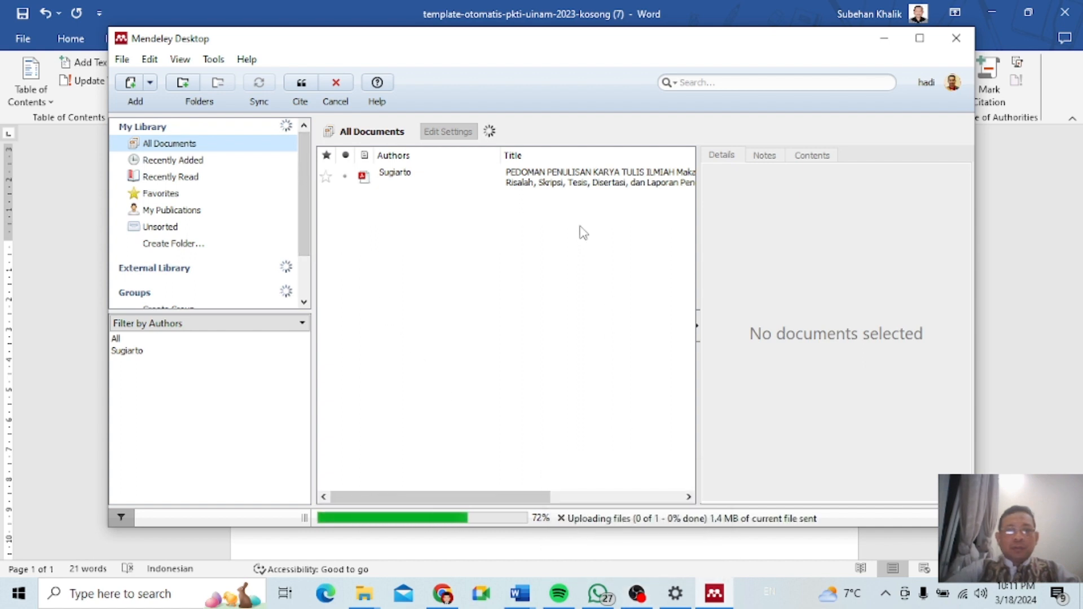
{"action": "left_click", "coordinate": [593, 186]}
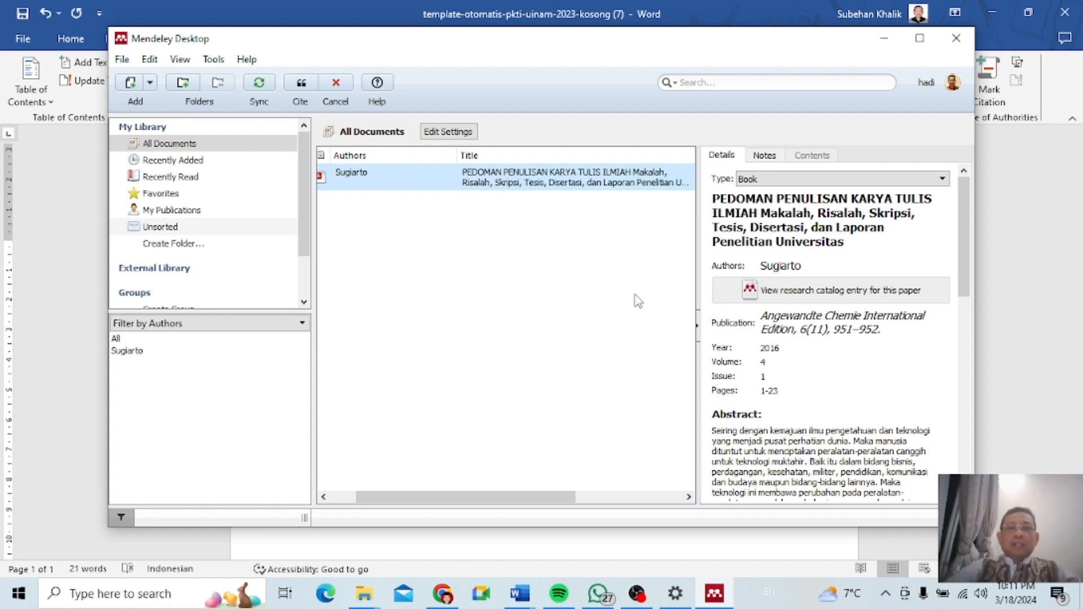
{"action": "left_click", "coordinate": [122, 60]}
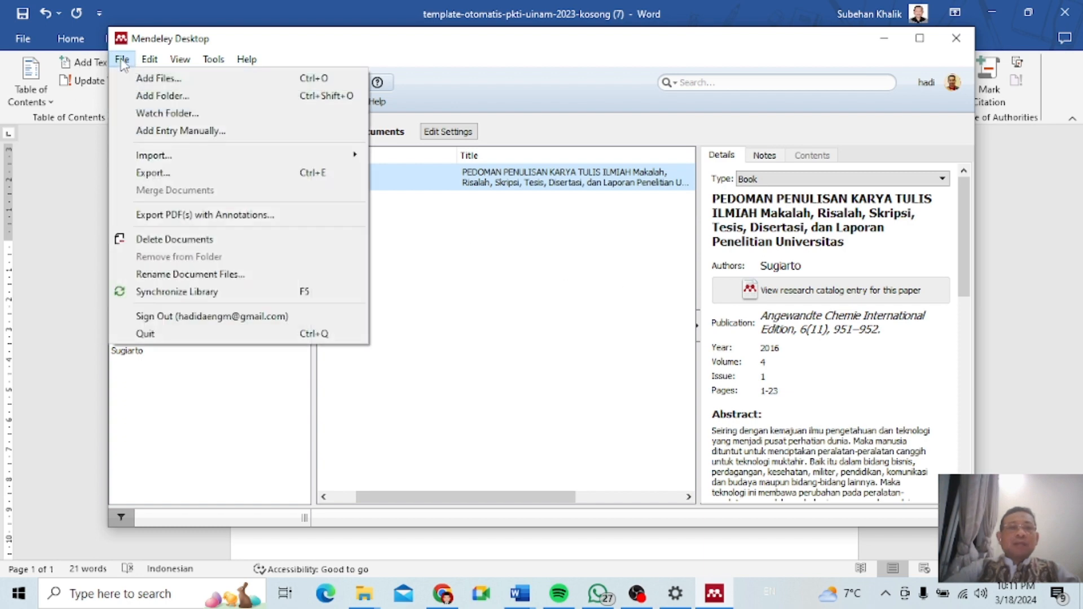
{"action": "left_click", "coordinate": [509, 254]}
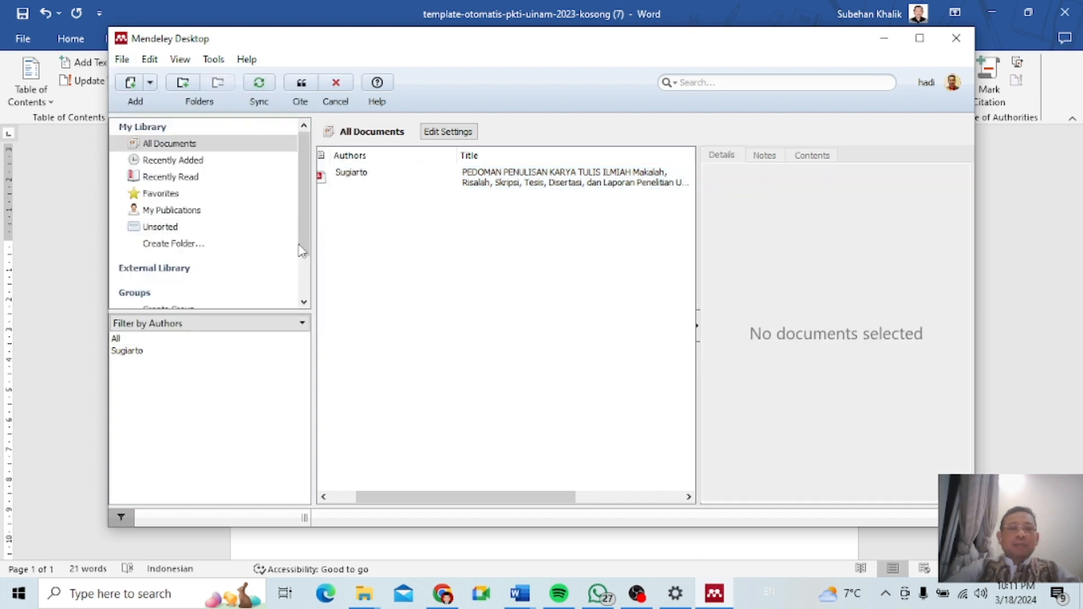
- Create a library folder named "Hukum Tata Negara Islam" in Mendeley
{"action": "left_click", "coordinate": [224, 246]}
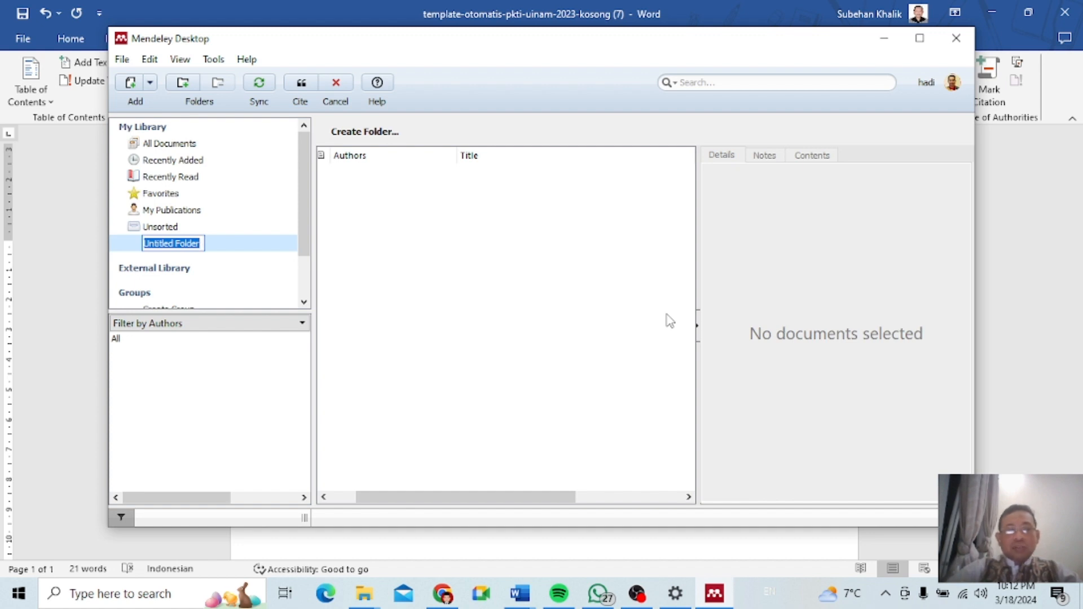
{"action": "type", "text": "Hukum "}
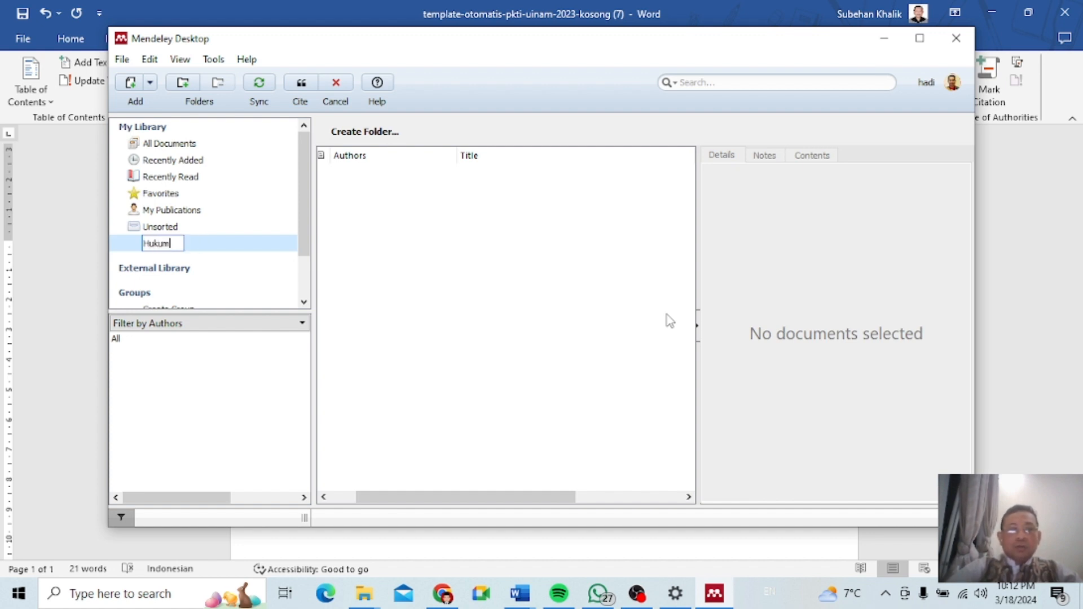
{"action": "type", "text": "Tata "}
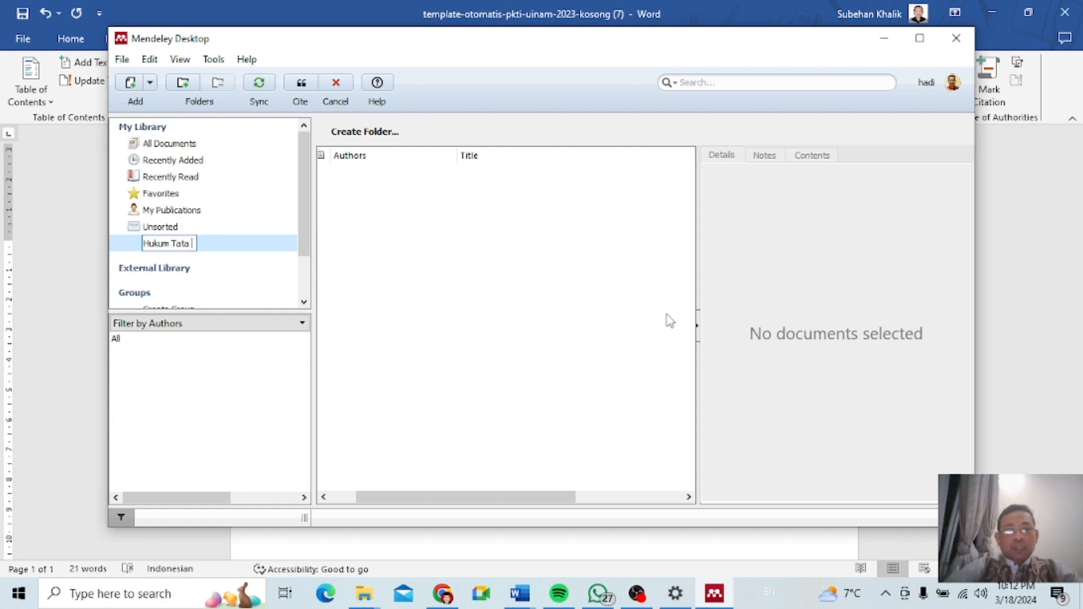
{"action": "type", "text": "Negara I"}
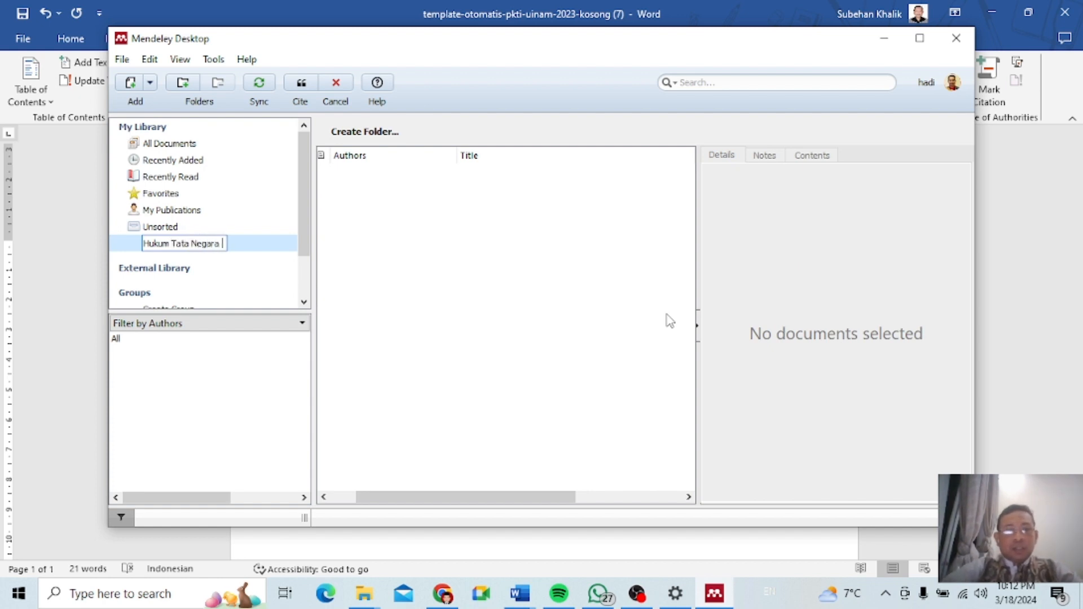
{"action": "type", "text": "slam"}
{"action": "key", "text": "Return"}
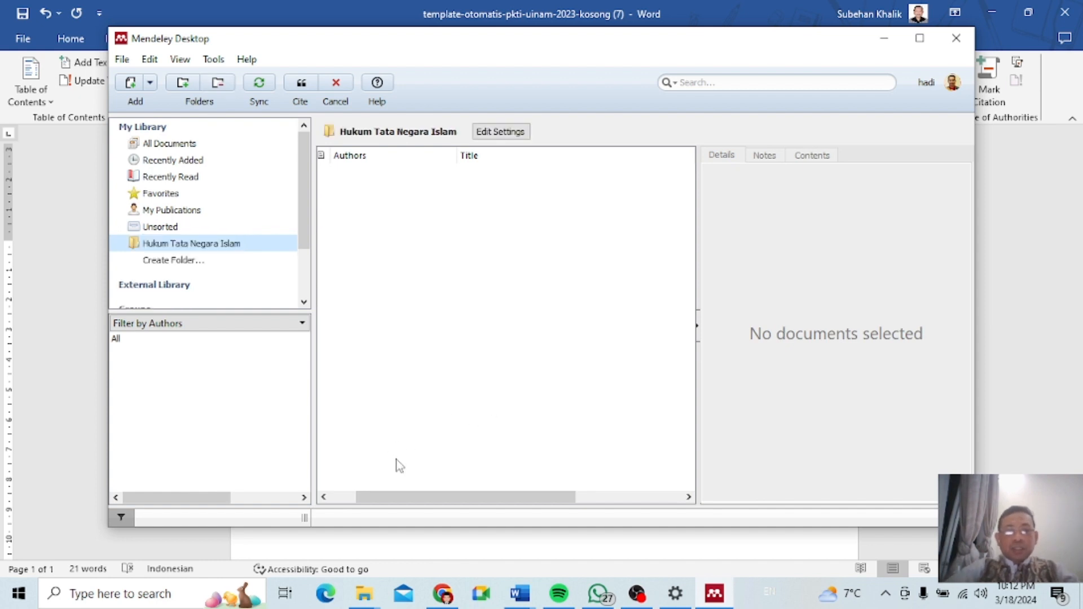
{"action": "left_click_drag", "start_coordinate": [421, 495], "coordinate": [377, 495]}
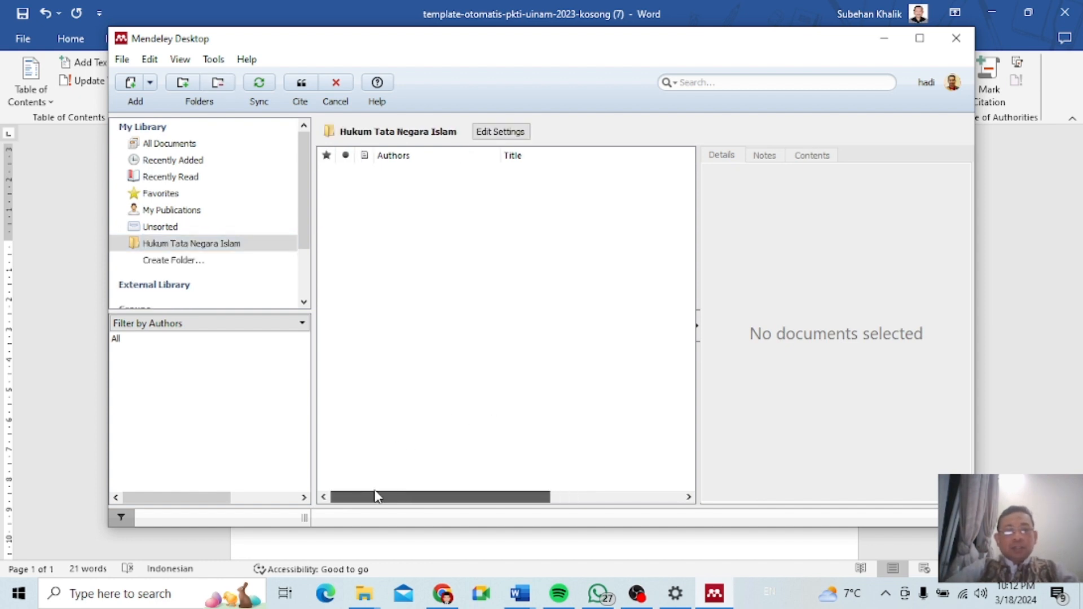
{"action": "left_click", "coordinate": [247, 246]}
{"action": "left_click", "coordinate": [246, 244]}
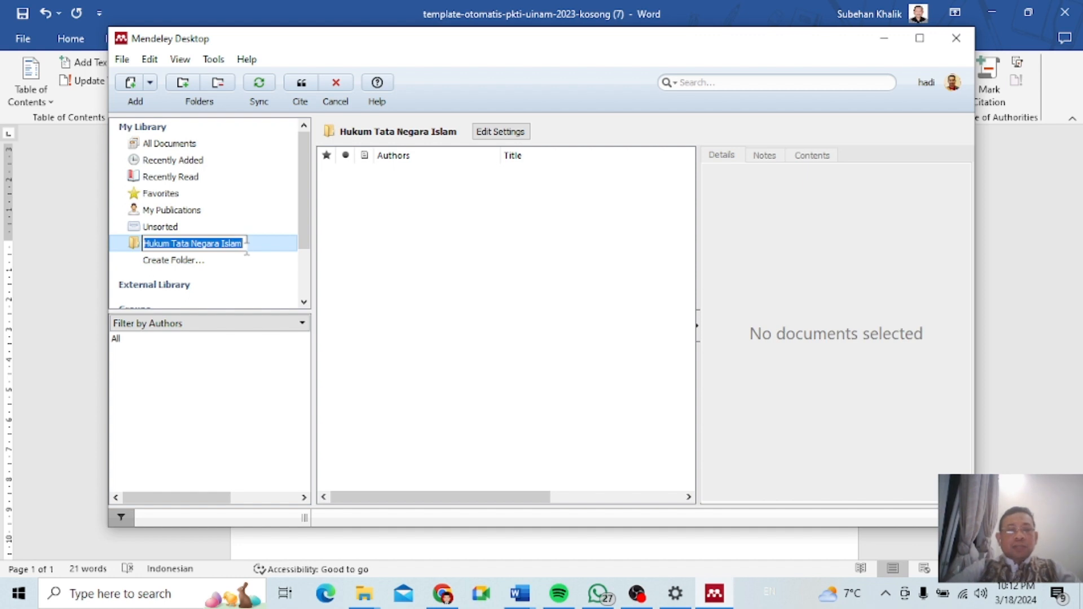
{"action": "left_click", "coordinate": [247, 277]}
- Import the file "Abangan dan Santri" from the Data Ayah (E:) drive into the "Hukum Tata Negara Islam" folder
{"action": "left_click", "coordinate": [268, 246]}
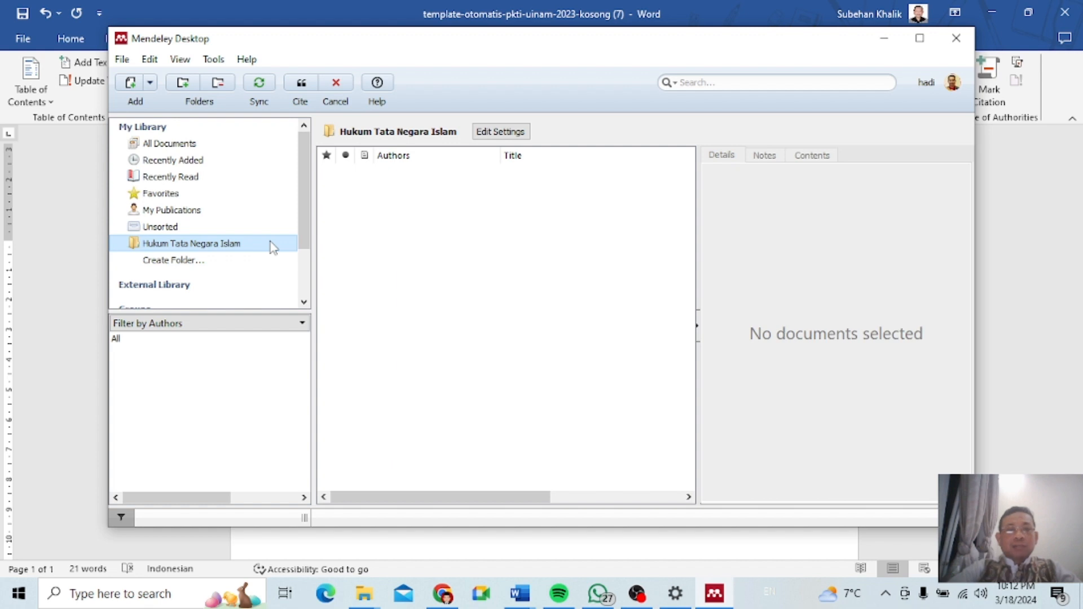
{"action": "left_click", "coordinate": [122, 62]}
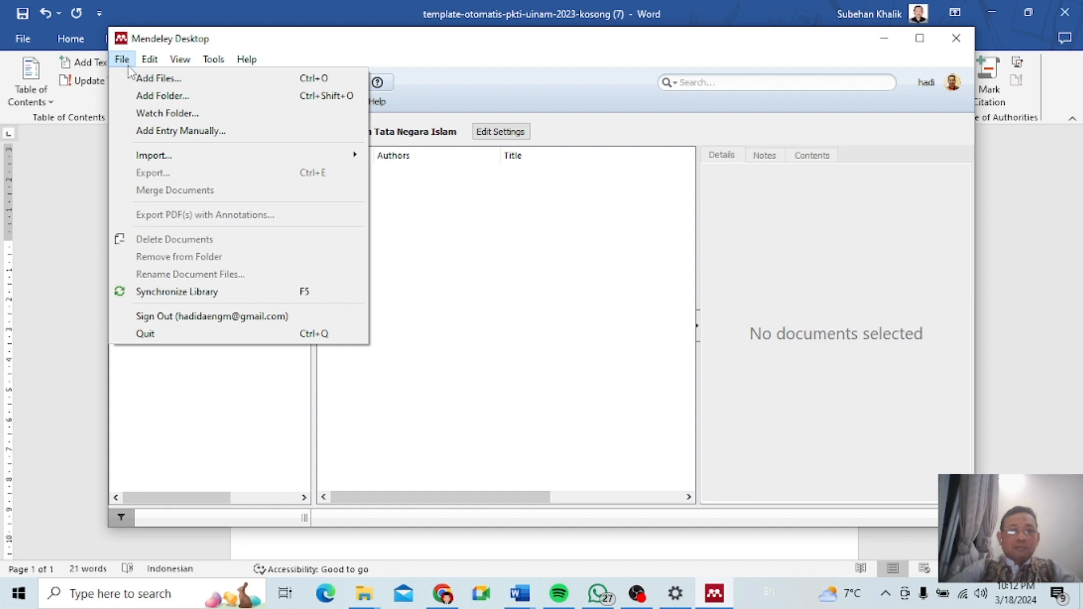
{"action": "left_click", "coordinate": [172, 80]}
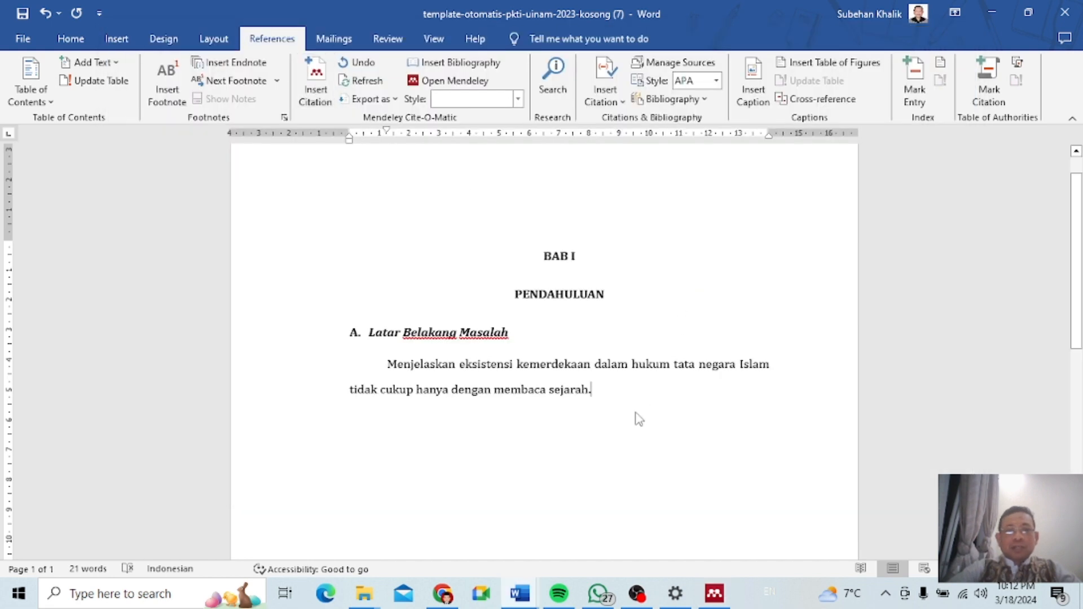
{"action": "left_click", "coordinate": [725, 601]}
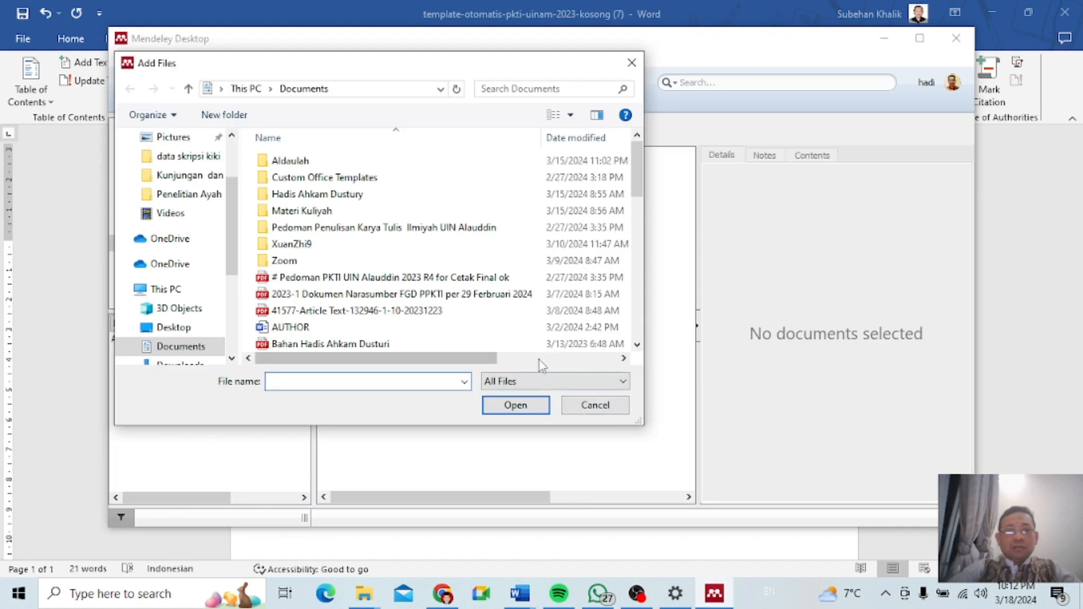
{"action": "left_click", "coordinate": [637, 345]}
{"action": "left_click", "coordinate": [637, 346]}
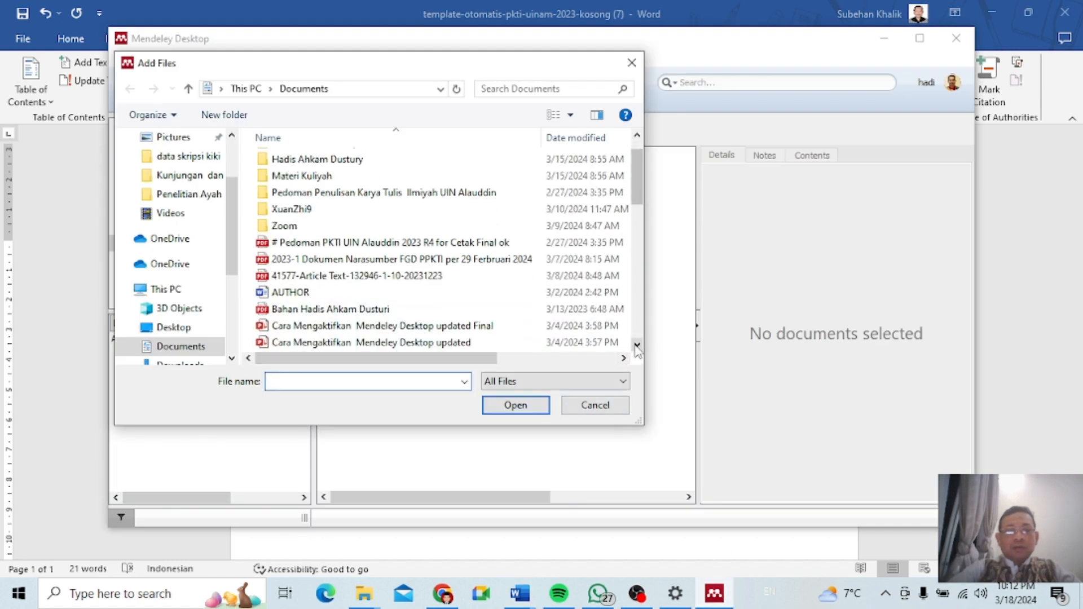
{"action": "left_click", "coordinate": [637, 346]}
{"action": "left_click", "coordinate": [637, 345]}
{"action": "left_click", "coordinate": [637, 345]}
{"action": "left_click", "coordinate": [637, 345]}
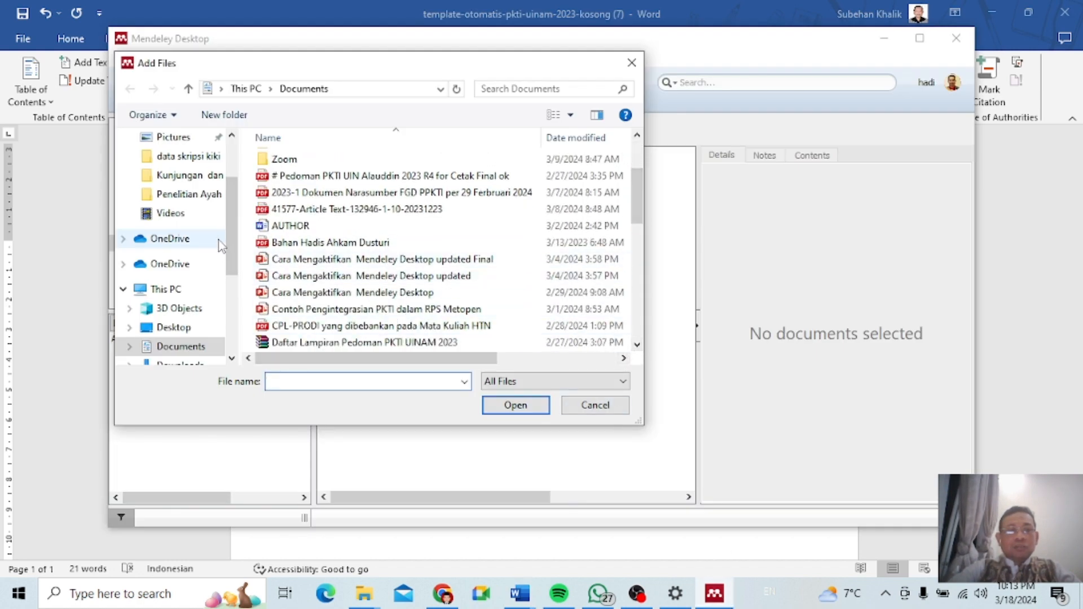
{"action": "scroll", "coordinate": [232, 313], "scroll_direction": "down", "scroll_amount": 3}
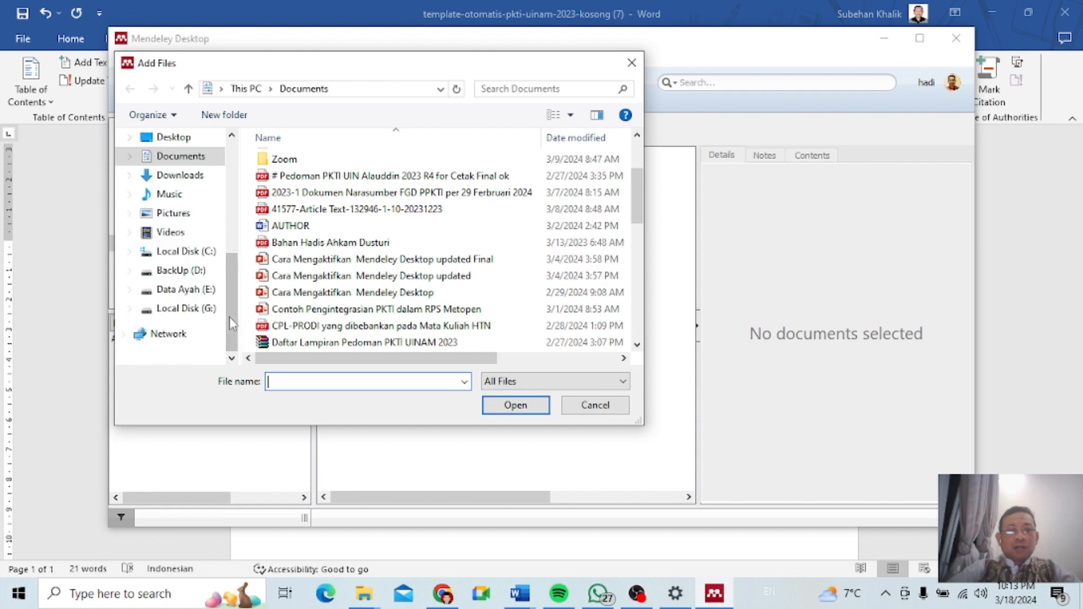
{"action": "left_click", "coordinate": [209, 291]}
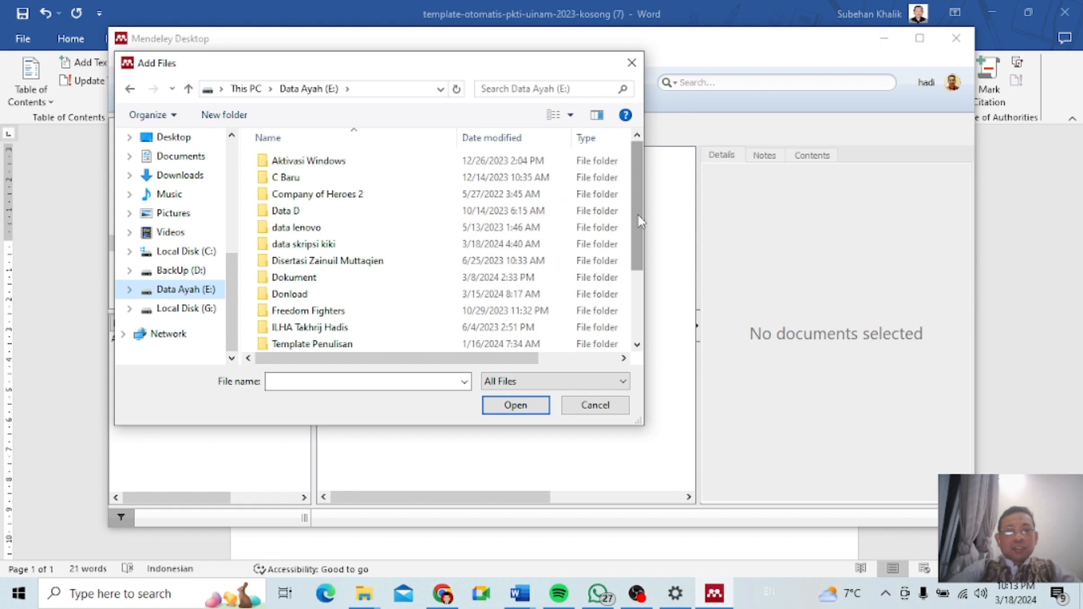
{"action": "left_click_drag", "start_coordinate": [642, 222], "coordinate": [646, 288]}
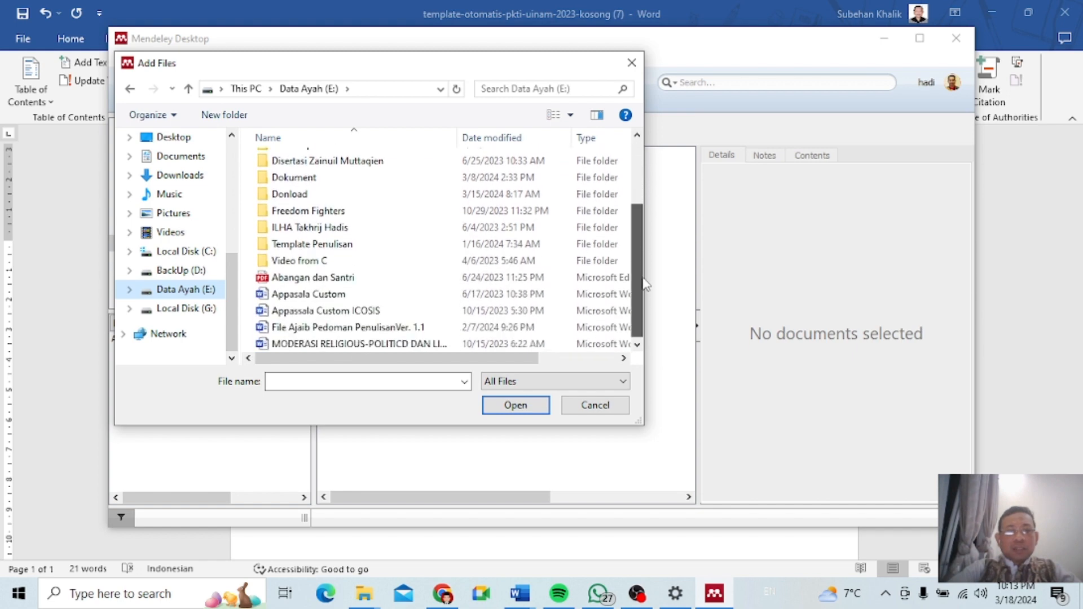
{"action": "left_click", "coordinate": [365, 282]}
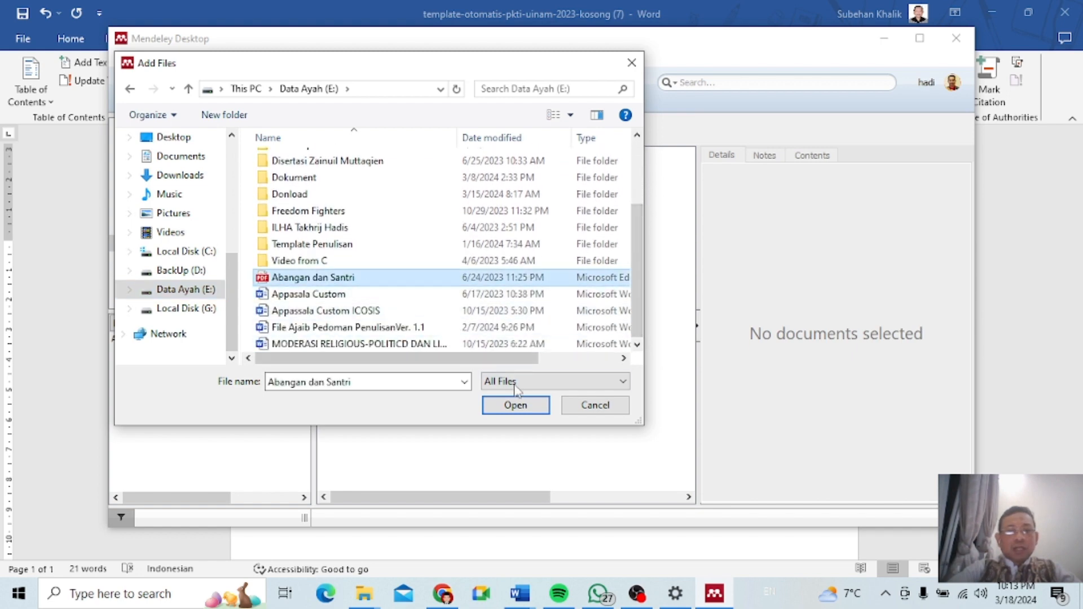
{"action": "left_click", "coordinate": [518, 411]}
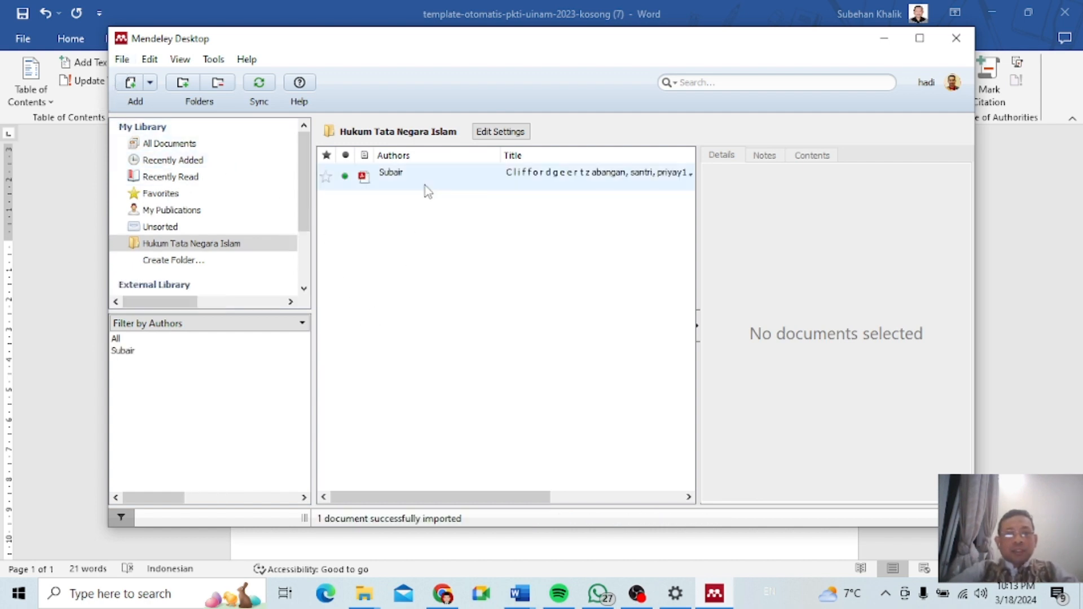
- View the imported document's details, open its PDF and maximize the Mendeley window
{"action": "left_click", "coordinate": [438, 179]}
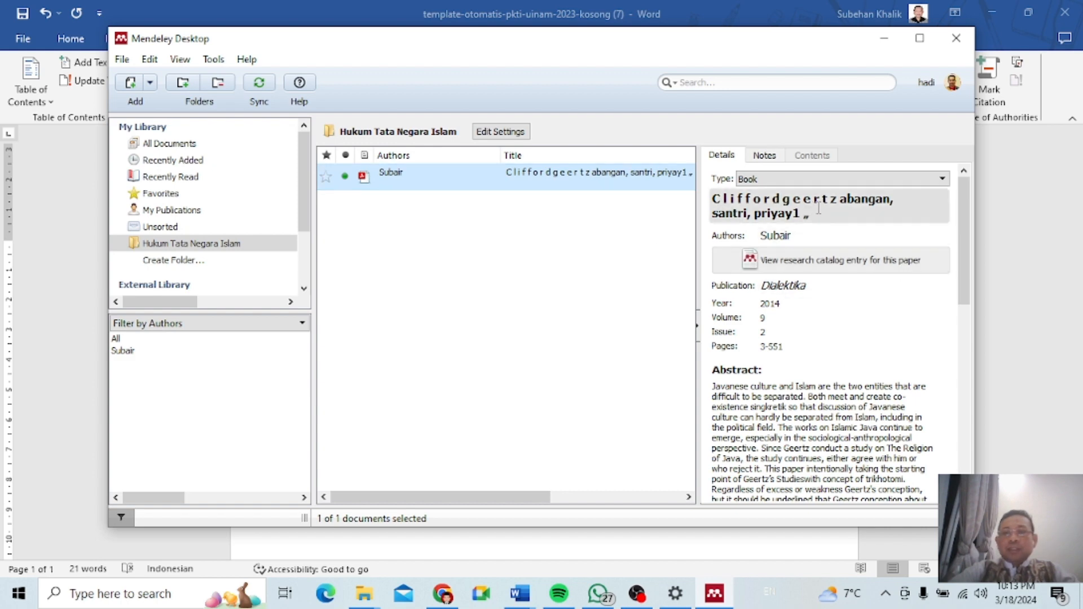
{"action": "double_click", "coordinate": [601, 176]}
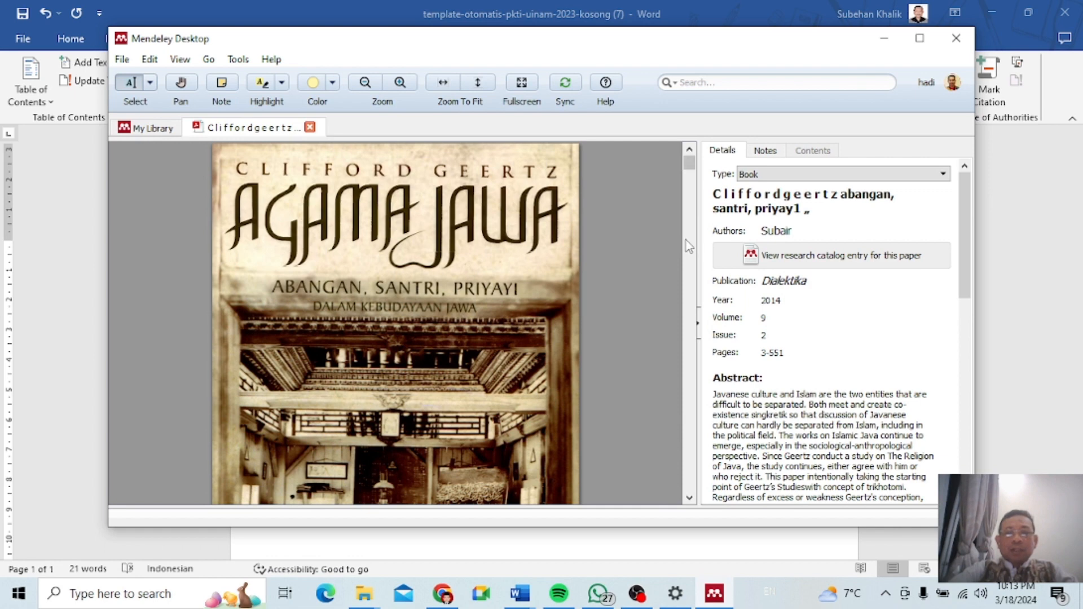
{"action": "scroll", "coordinate": [686, 241], "scroll_direction": "down", "scroll_amount": 5}
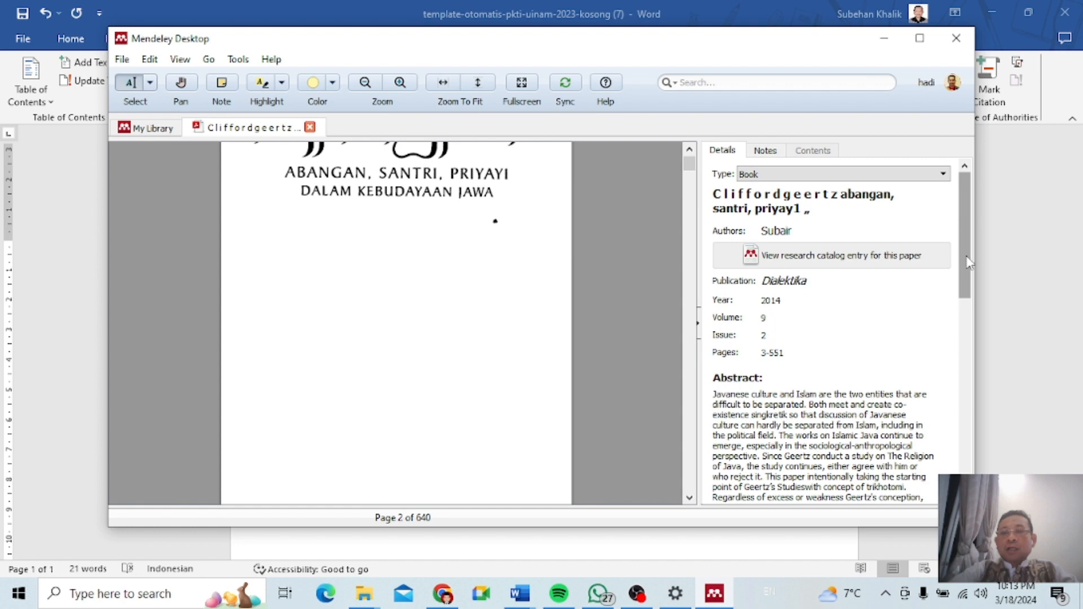
{"action": "mouse_move", "coordinate": [968, 262]}
{"action": "left_mouse_down"}
{"action": "mouse_move", "coordinate": [960, 411]}
{"action": "mouse_move", "coordinate": [982, 310]}
{"action": "mouse_move", "coordinate": [966, 278]}
{"action": "left_mouse_up"}
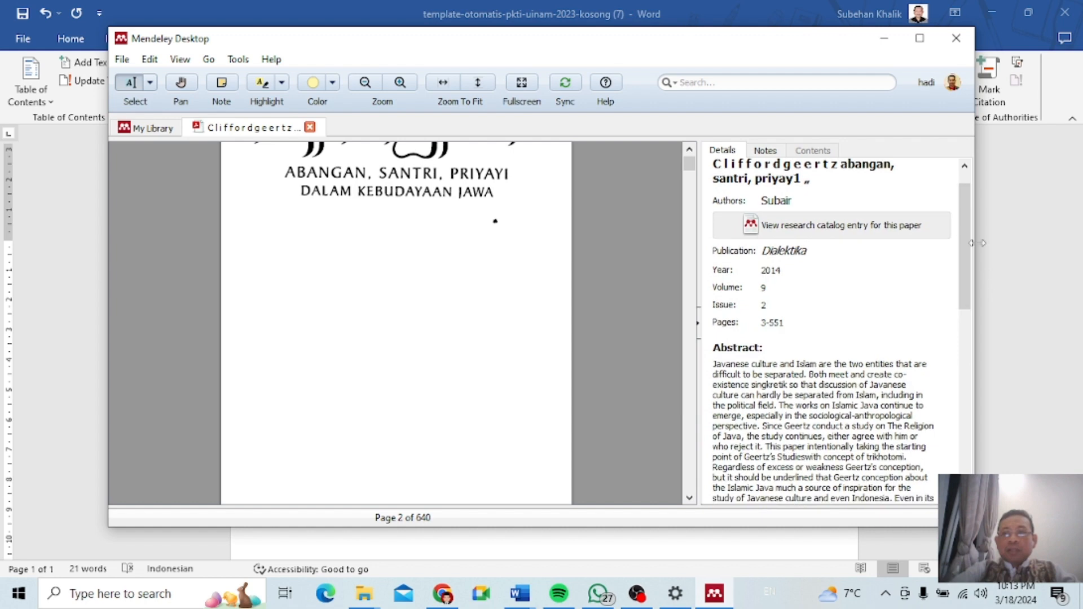
{"action": "left_click", "coordinate": [923, 44]}
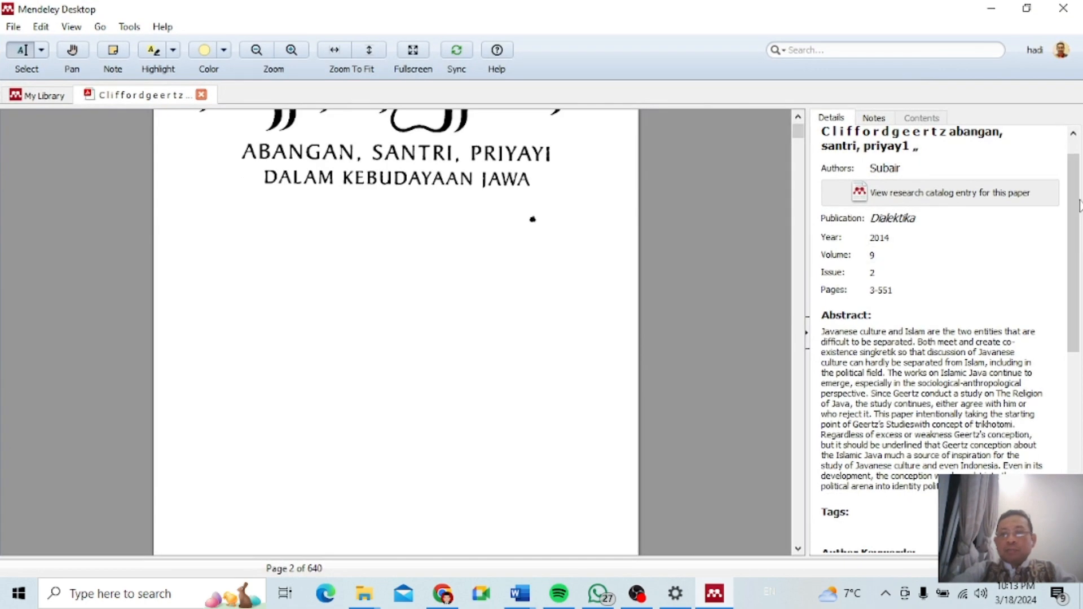
{"action": "scroll", "coordinate": [1075, 205], "scroll_direction": "up", "scroll_amount": 1}
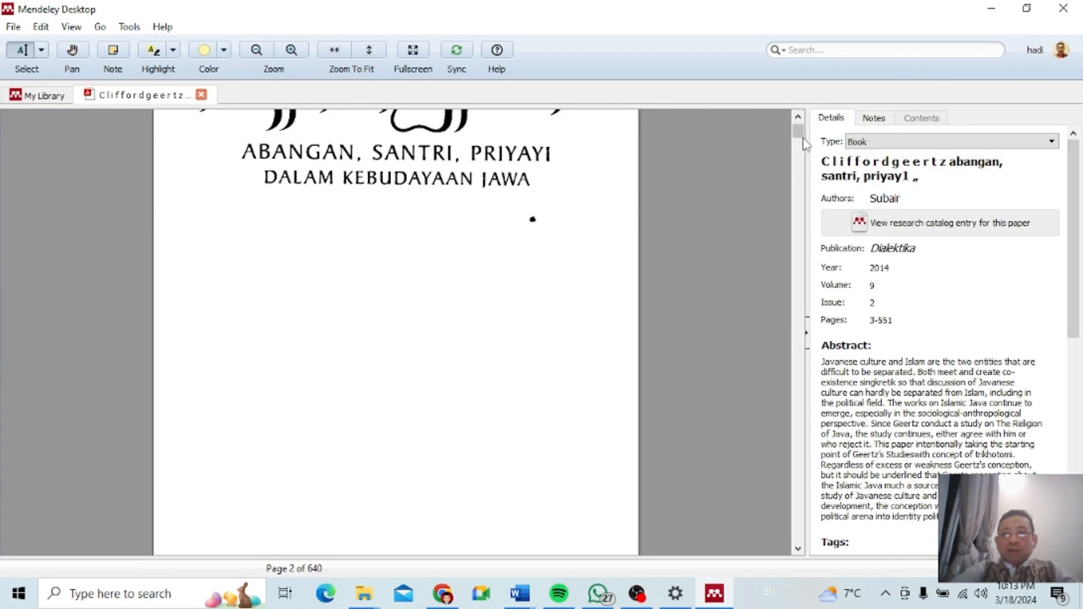
- Copy the author's name from the line citing "The Religion of Java" on page 5 of the PDF
{"action": "left_click_drag", "start_coordinate": [805, 144], "coordinate": [800, 125]}
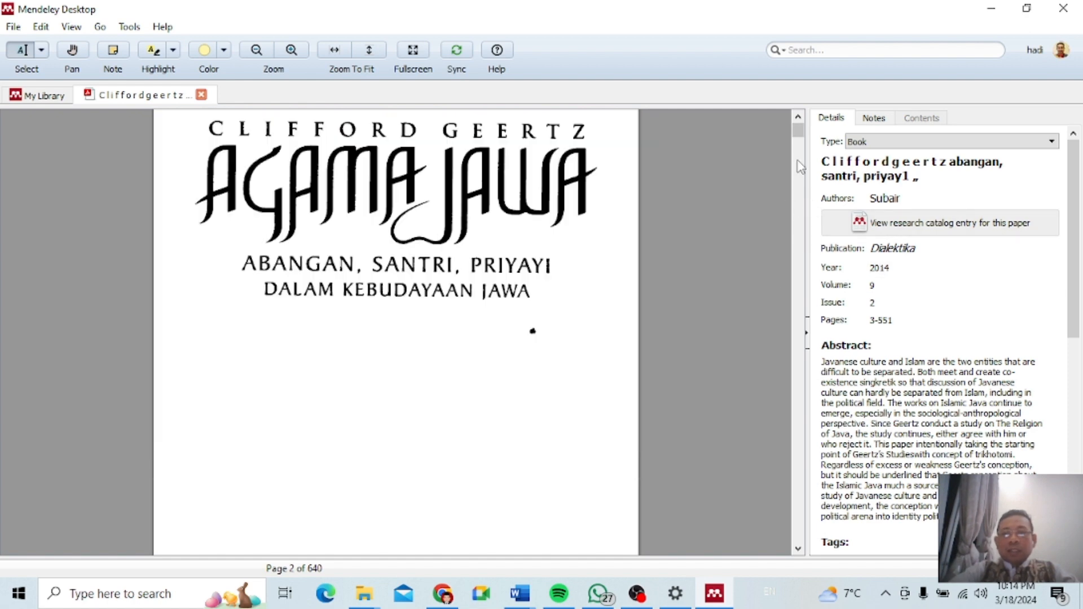
{"action": "left_click", "coordinate": [800, 167]}
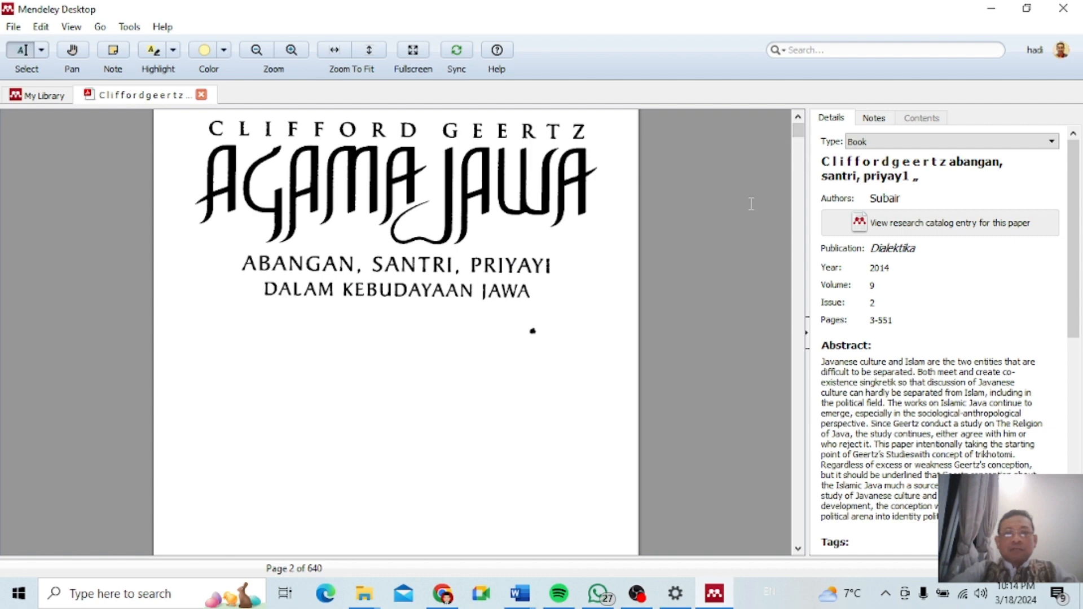
{"action": "left_click", "coordinate": [798, 173]}
{"action": "left_click", "coordinate": [798, 173]}
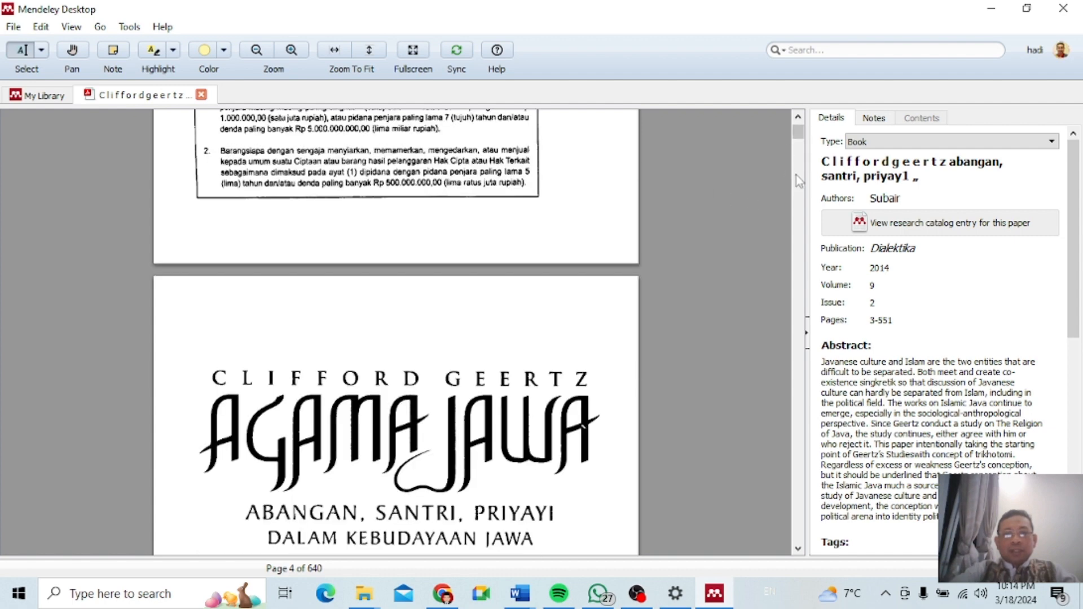
{"action": "left_click", "coordinate": [797, 175]}
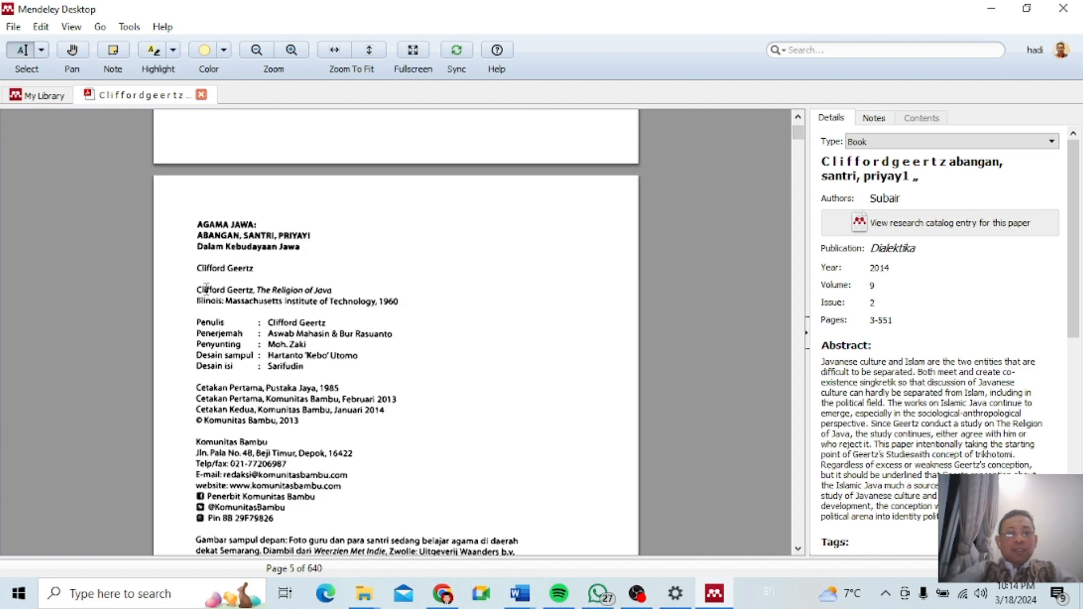
{"action": "left_click_drag", "start_coordinate": [208, 291], "coordinate": [258, 293]}
{"action": "right_click", "coordinate": [253, 294]}
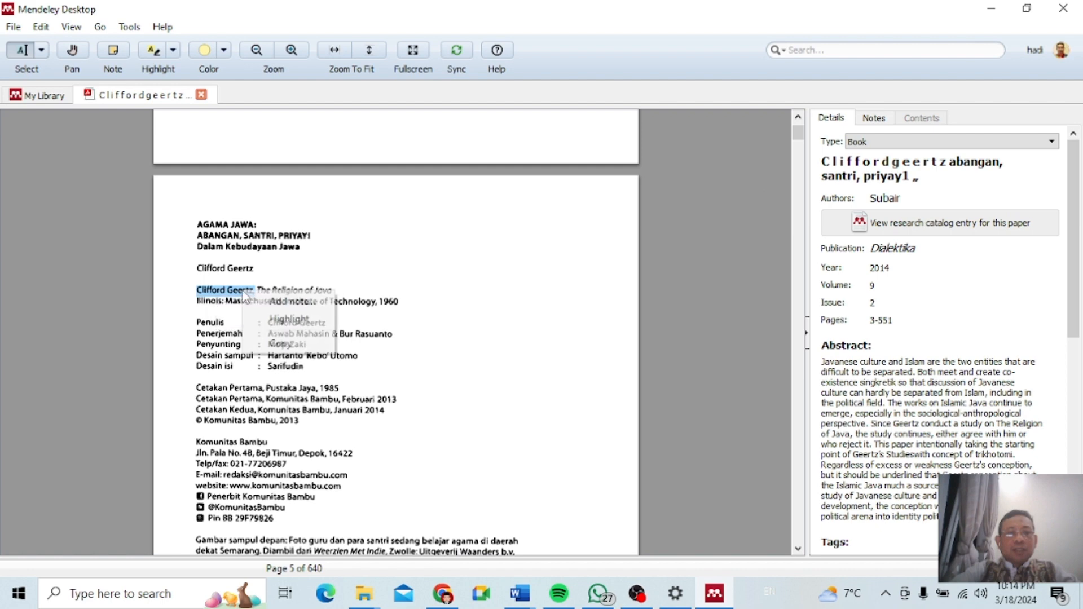
{"action": "left_click", "coordinate": [284, 340]}
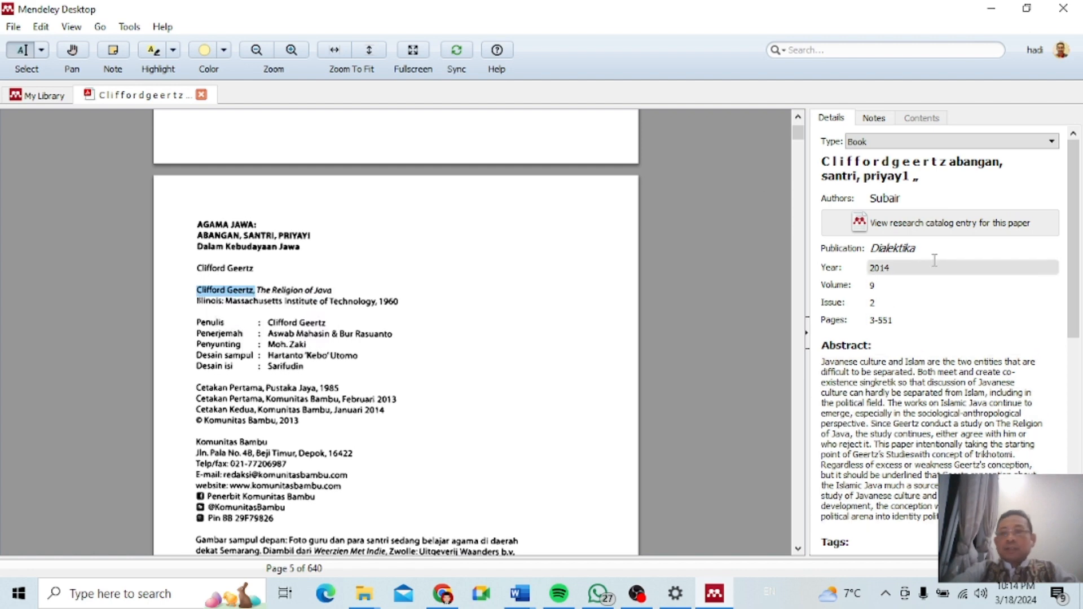
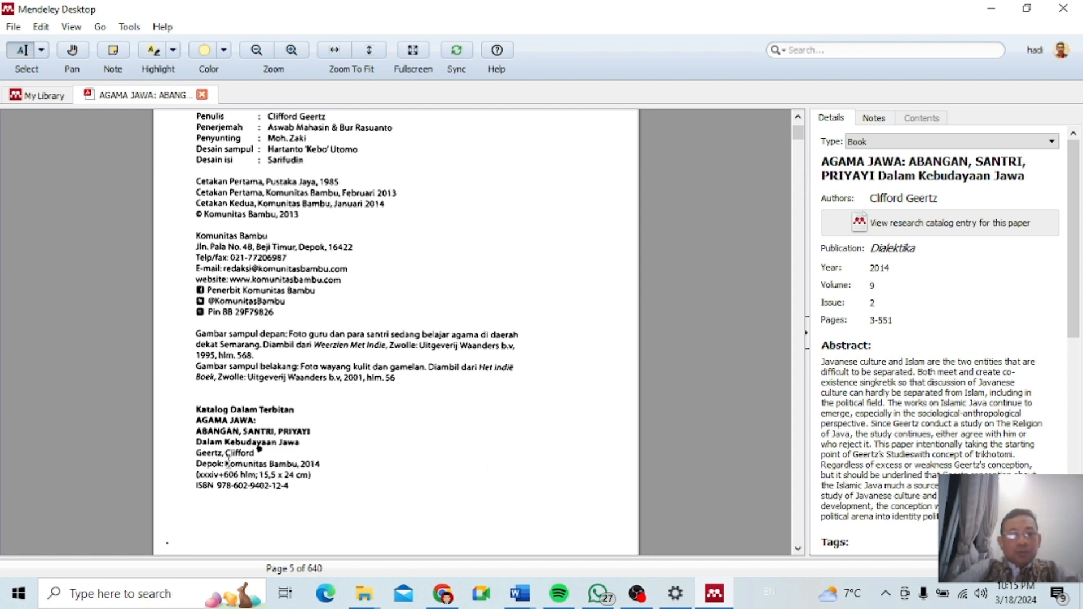
- Copy the publisher name "Komunitas Bambu" from the "Katalog Dalam Terbitan" entry on page 5 of the PDF
{"action": "left_click_drag", "start_coordinate": [227, 463], "coordinate": [293, 462]}
{"action": "right_click", "coordinate": [290, 464]}
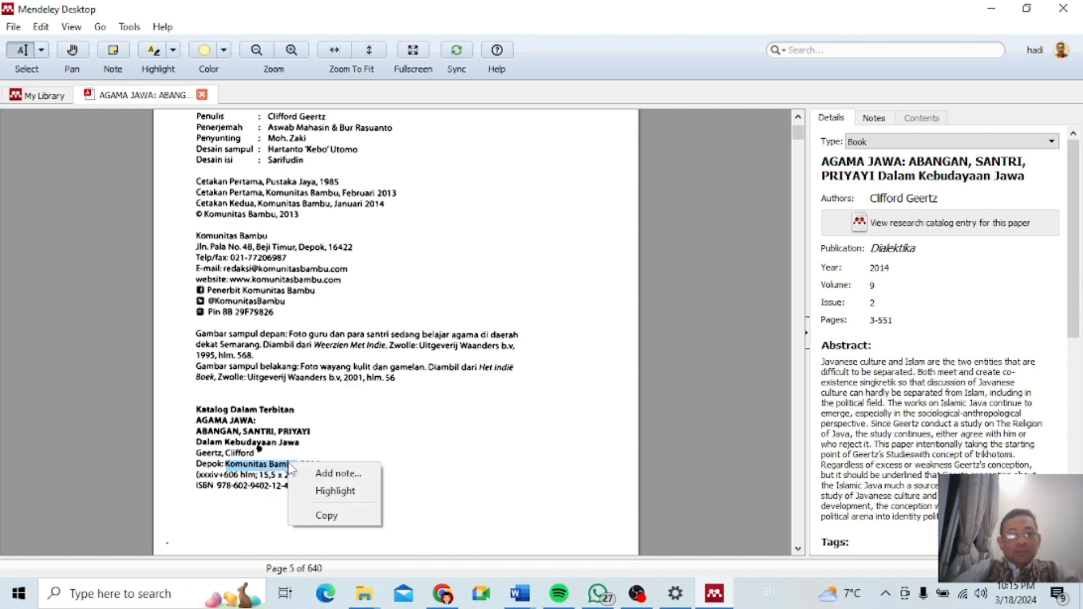
{"action": "left_click", "coordinate": [357, 515]}
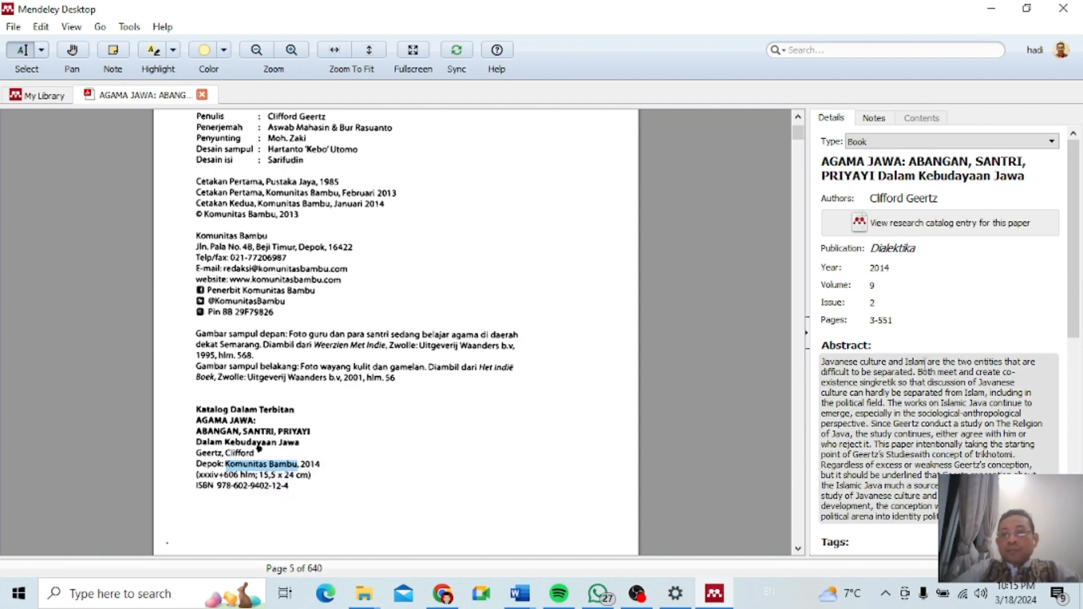
- Clear the Publication field in the book's reference details
{"action": "left_click", "coordinate": [953, 251]}
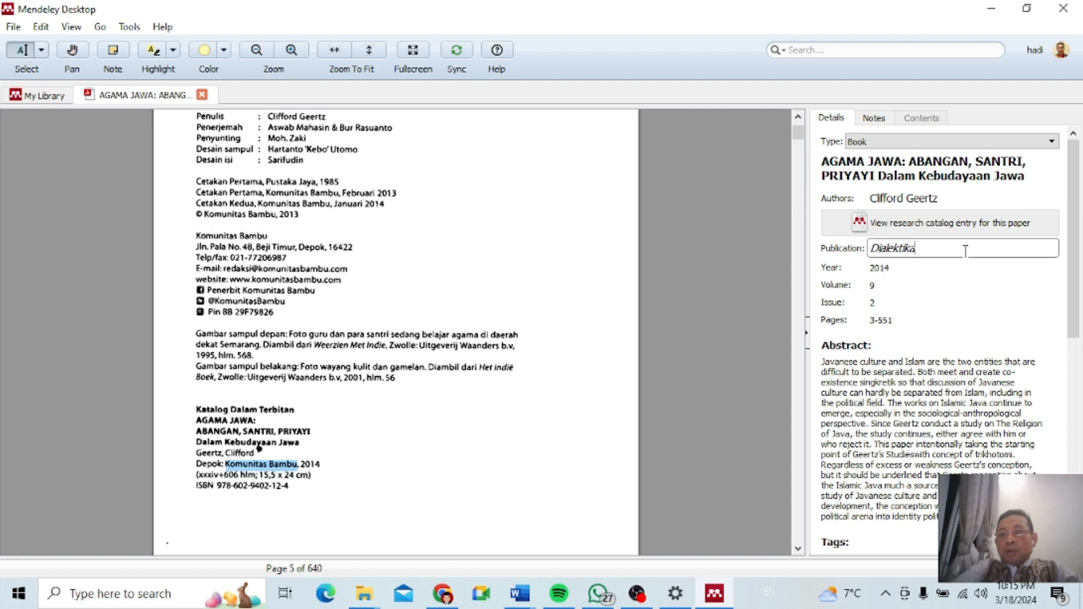
{"action": "key", "text": "BackSpace"}
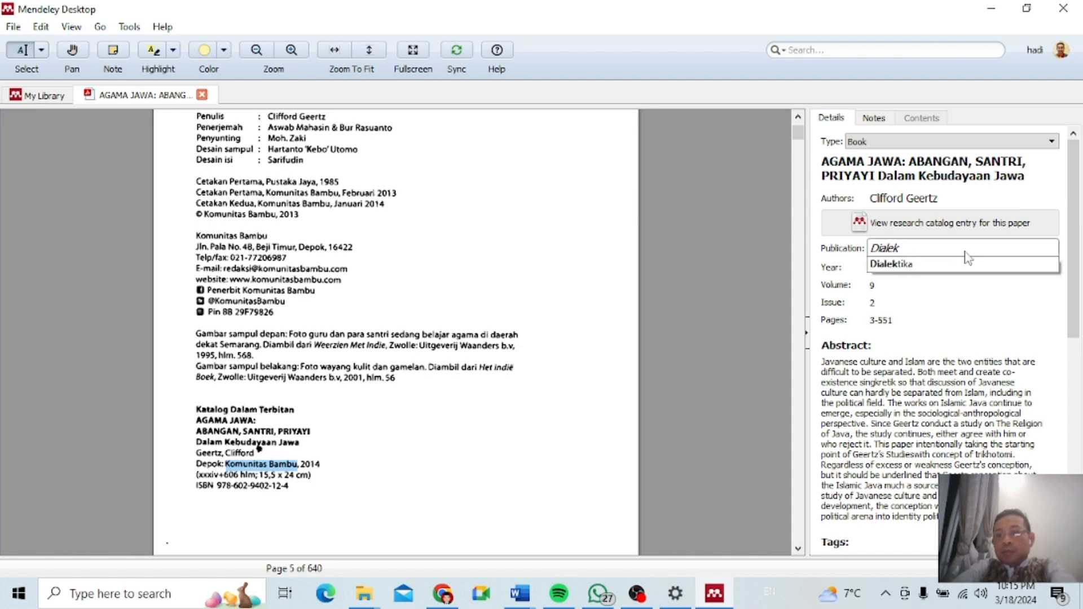
{"action": "key", "text": "BackSpace"}
{"action": "key", "text": "BackSpace"}
{"action": "key", "text": "BackSpace"}
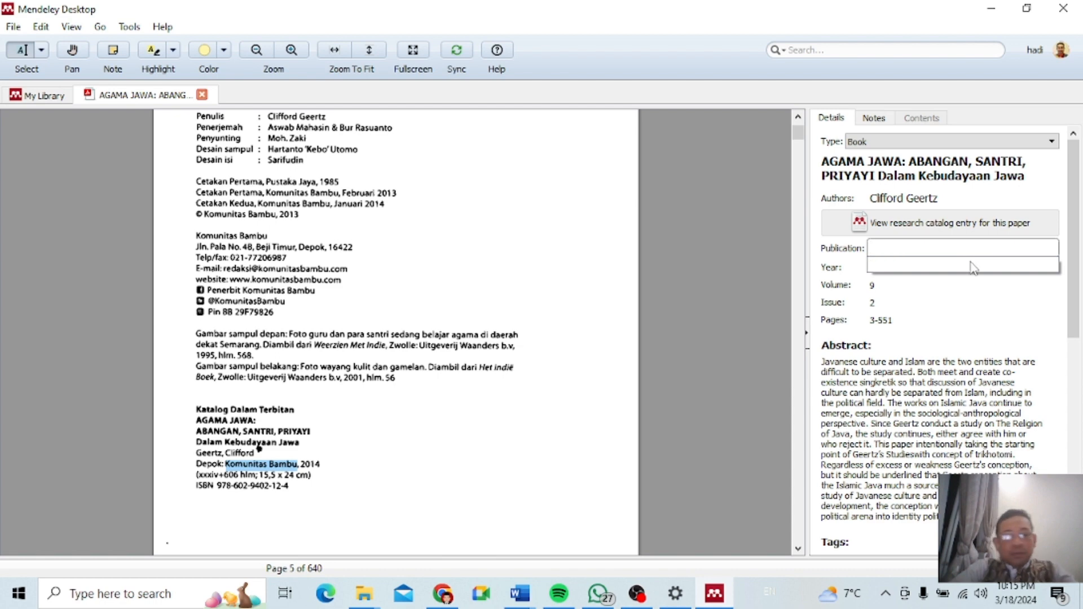
{"action": "left_click", "coordinate": [965, 315]}
- Fill in the Publisher field of the book's reference details with the copied name "Komunitas Bambu"
{"action": "left_click_drag", "start_coordinate": [1073, 298], "coordinate": [1080, 449]}
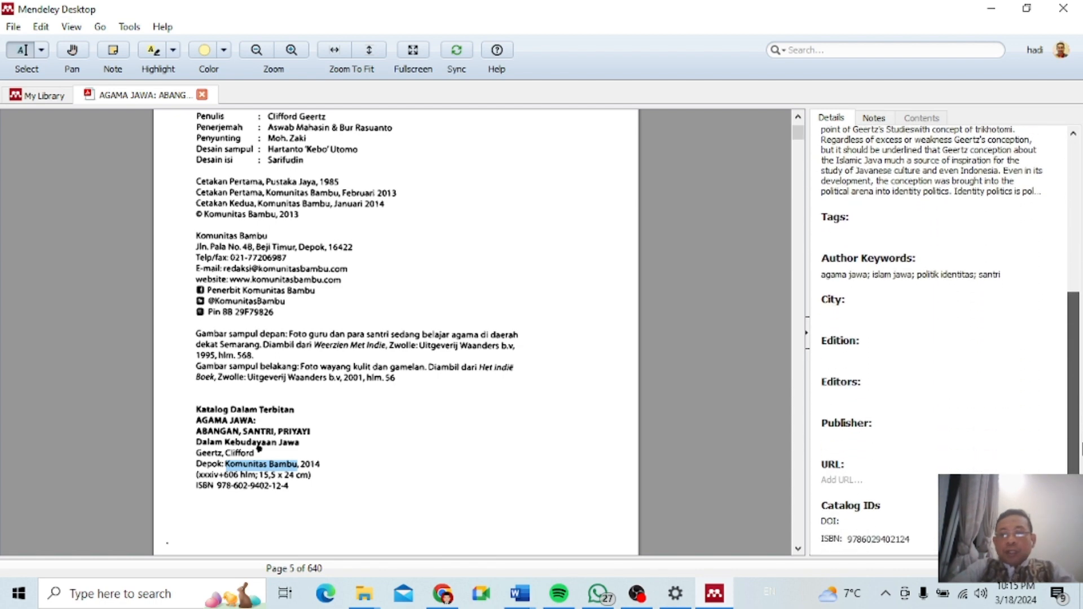
{"action": "left_click", "coordinate": [862, 440]}
{"action": "key", "text": "ctrl+v"}
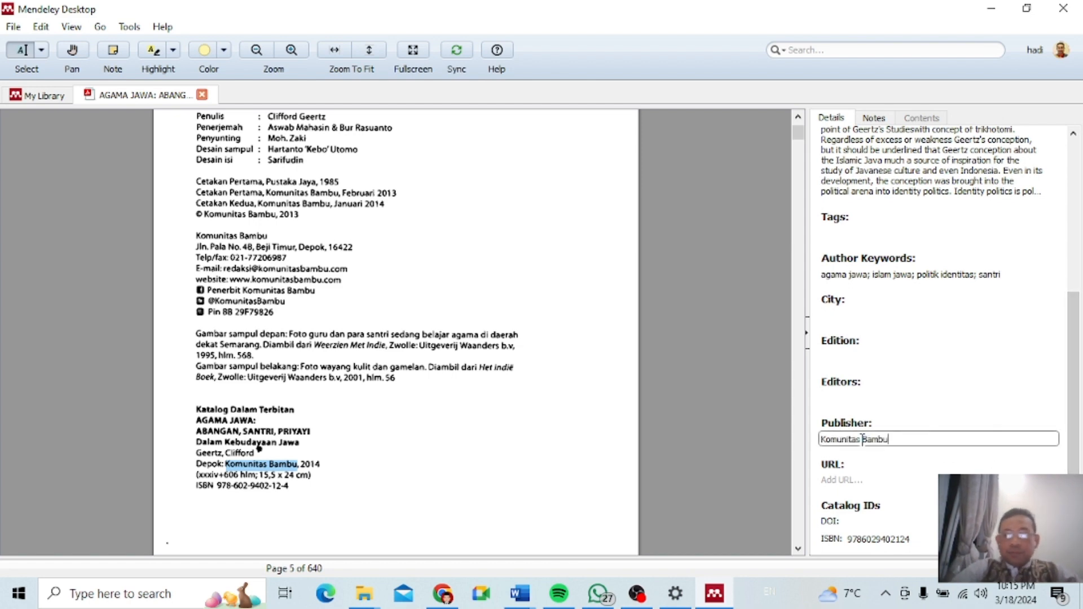
- Fill in the Editors field of the book's reference details with the full name of the editor from the PDF's "Penyunting" line
{"action": "left_click", "coordinate": [867, 395]}
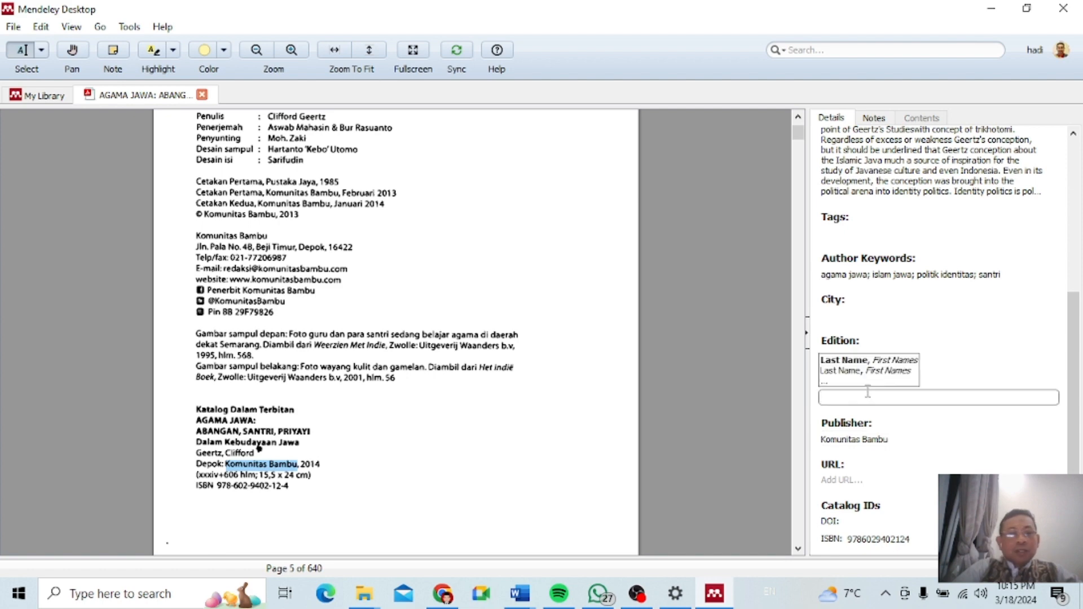
{"action": "scroll", "coordinate": [392, 194], "scroll_direction": "up", "scroll_amount": 1}
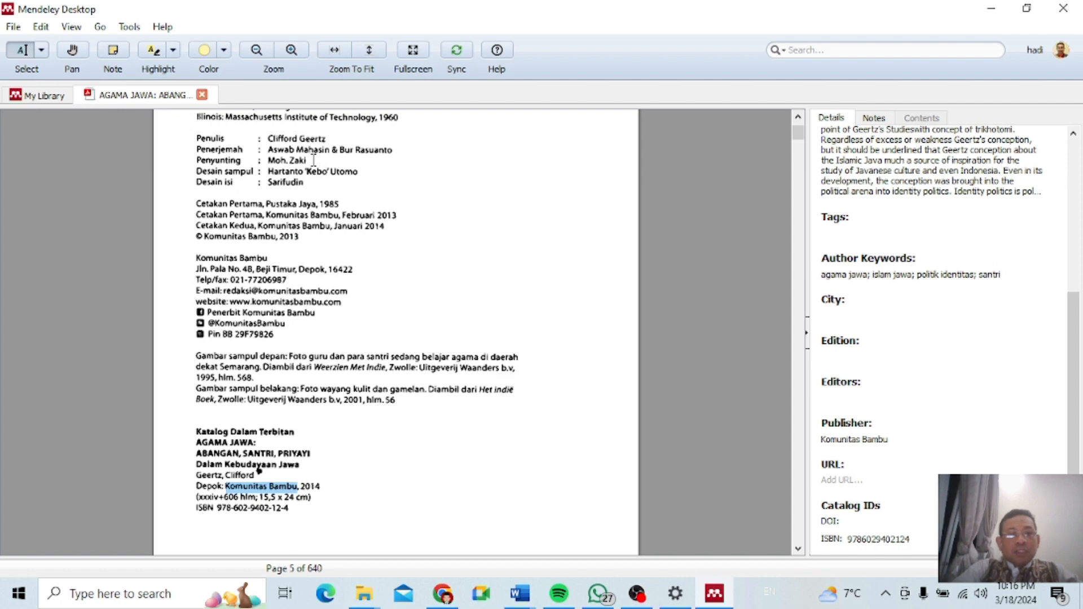
{"action": "left_click_drag", "start_coordinate": [312, 160], "coordinate": [254, 160]}
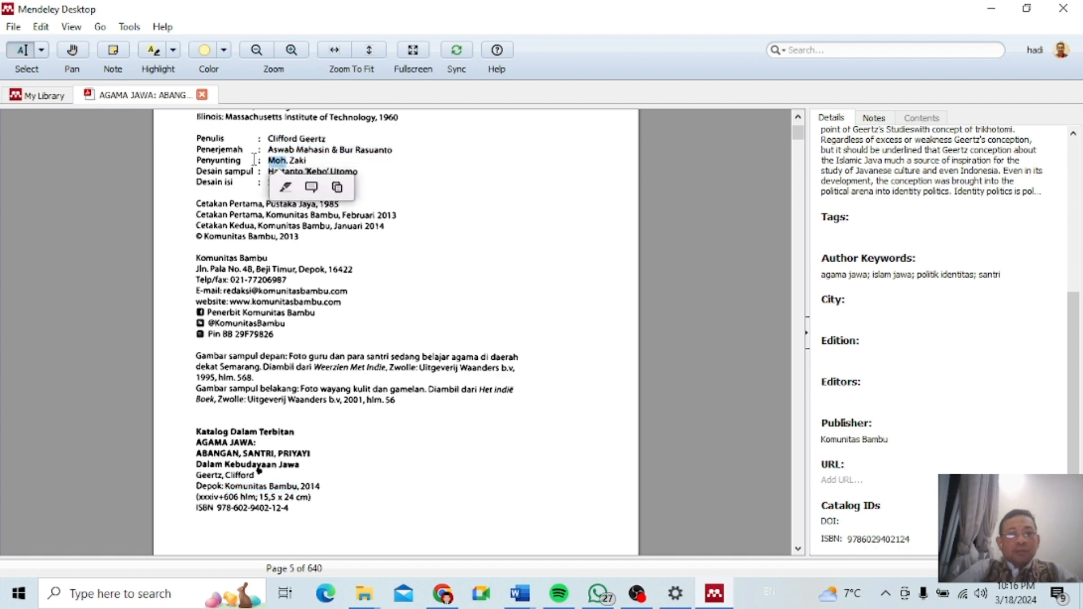
{"action": "left_click", "coordinate": [304, 156]}
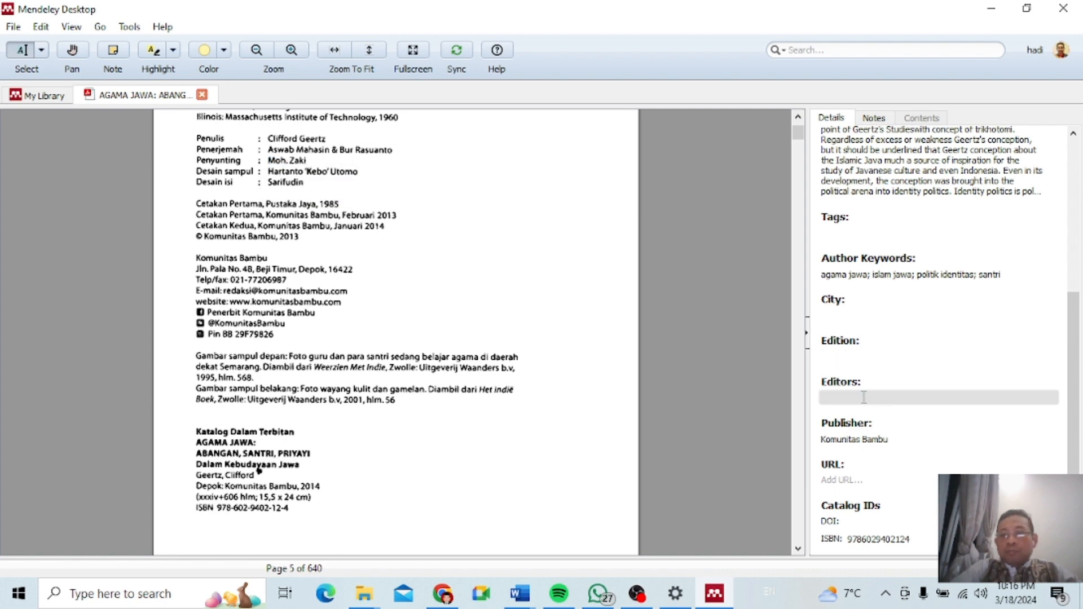
{"action": "left_click", "coordinate": [863, 358]}
{"action": "type", "text": "M"}
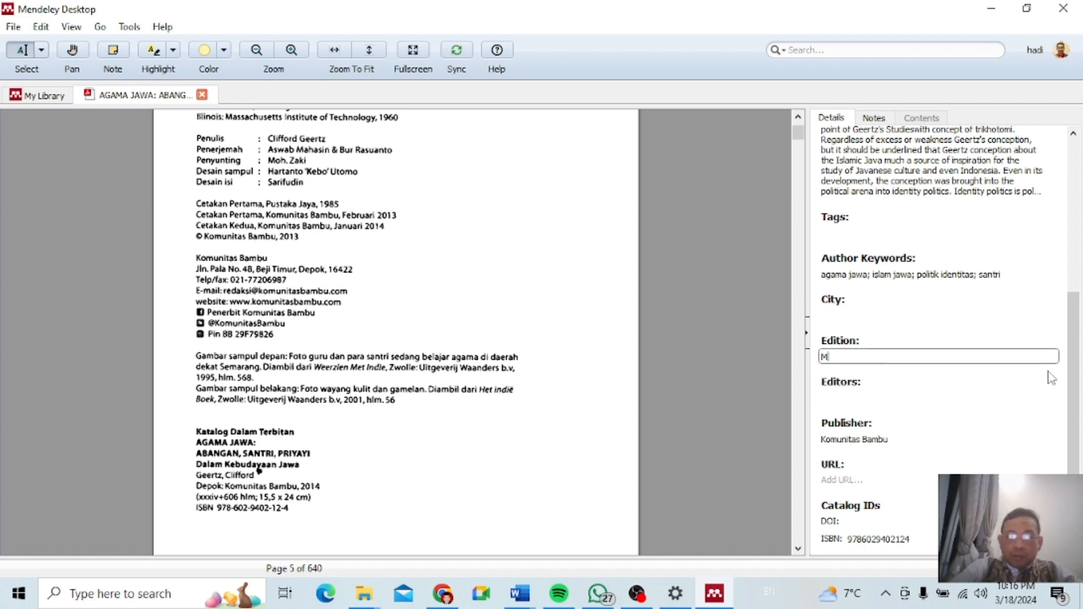
{"action": "type", "text": "oh"}
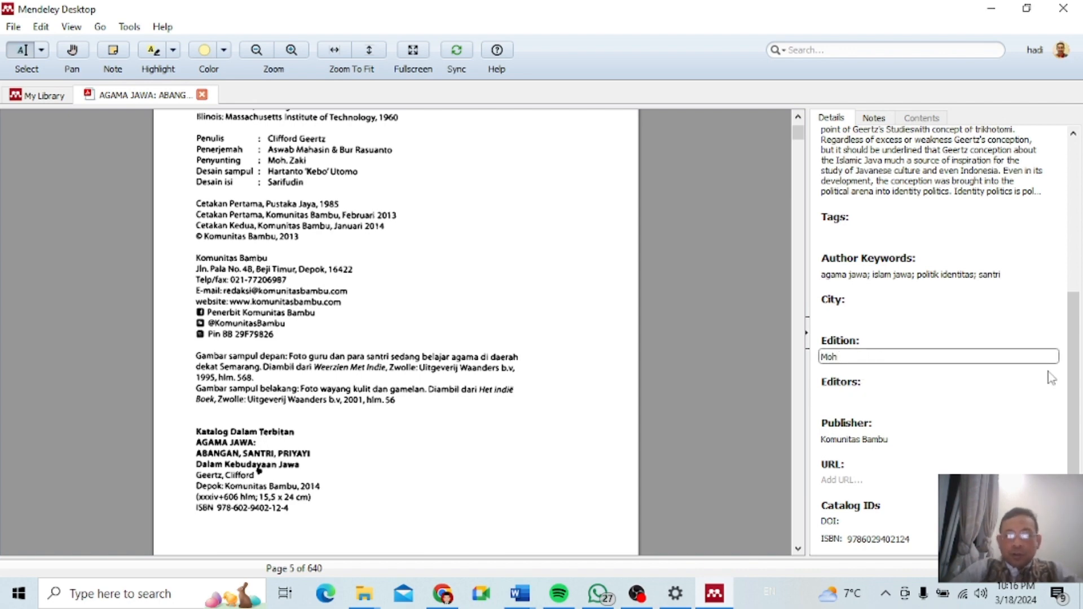
{"action": "type", "text": "ammad"}
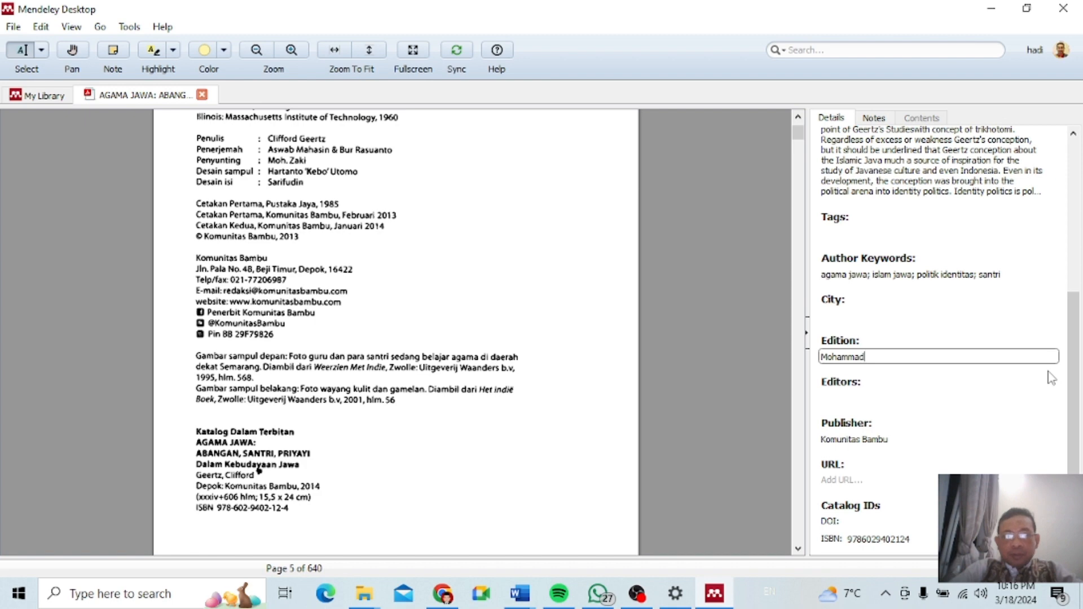
{"action": "type", "text": " Zaki"}
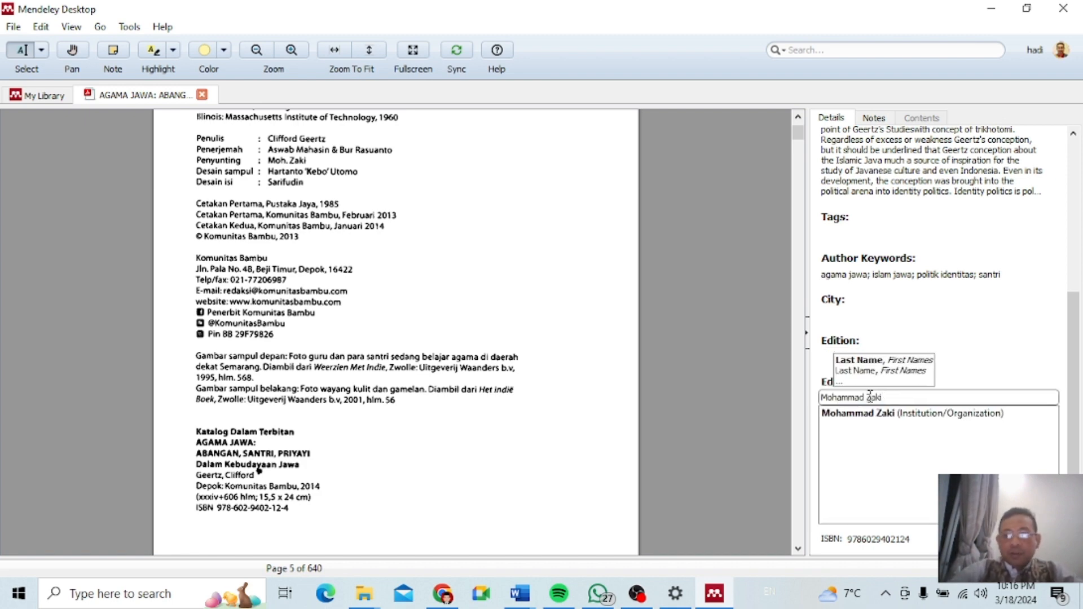
{"action": "key", "text": "Return"}
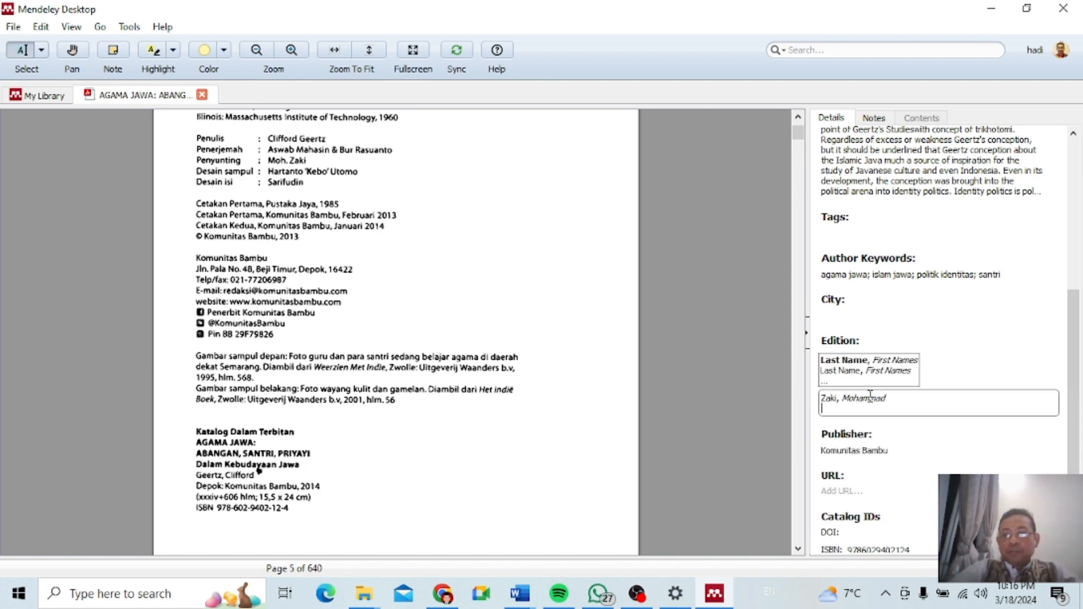
{"action": "left_click", "coordinate": [936, 342]}
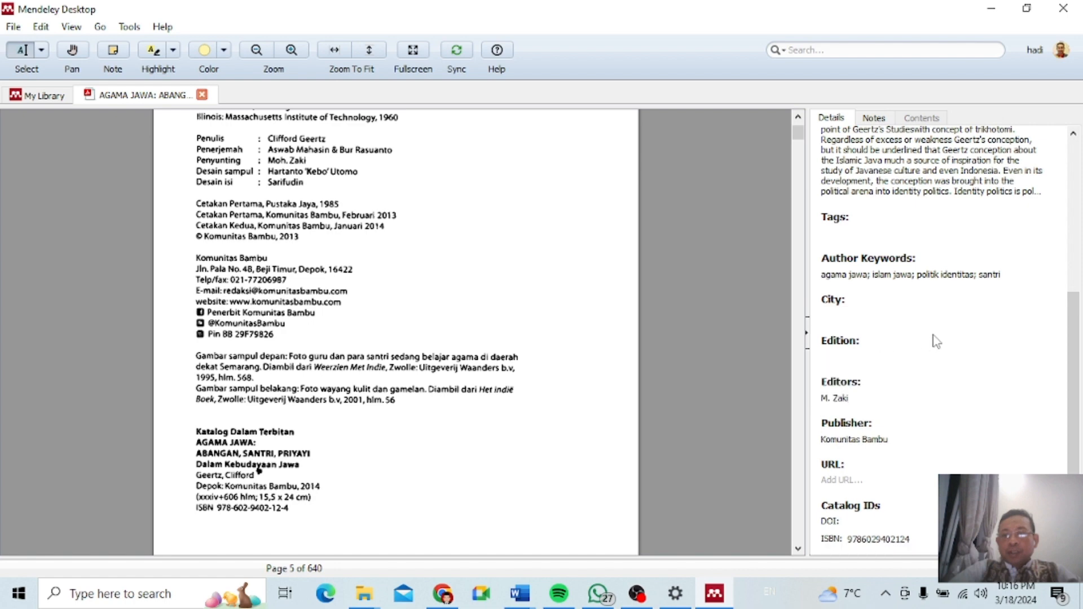
- Set the book's Edition field to "Cet.II" and clear its Volume field
{"action": "left_click", "coordinate": [855, 356]}
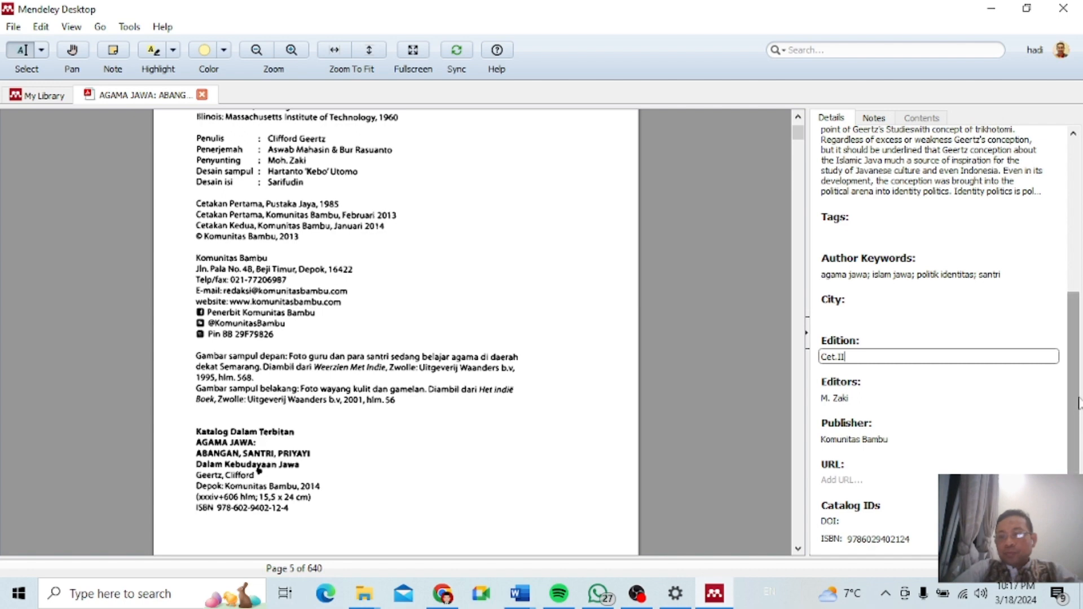
{"action": "left_click_drag", "start_coordinate": [1081, 402], "coordinate": [1082, 256]}
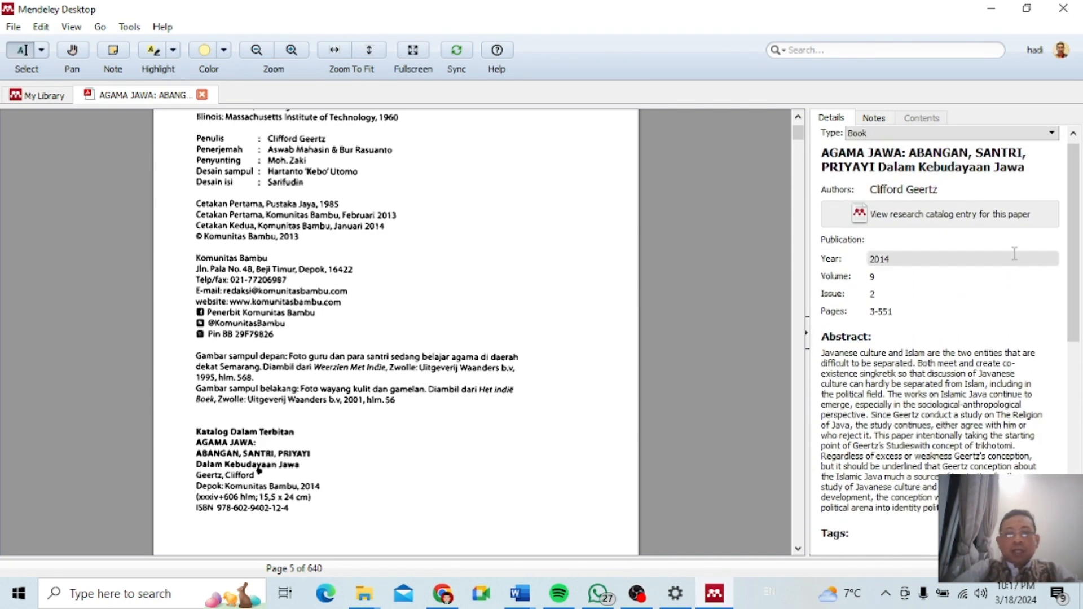
{"action": "left_click", "coordinate": [926, 276]}
{"action": "key", "text": "BackSpace"}
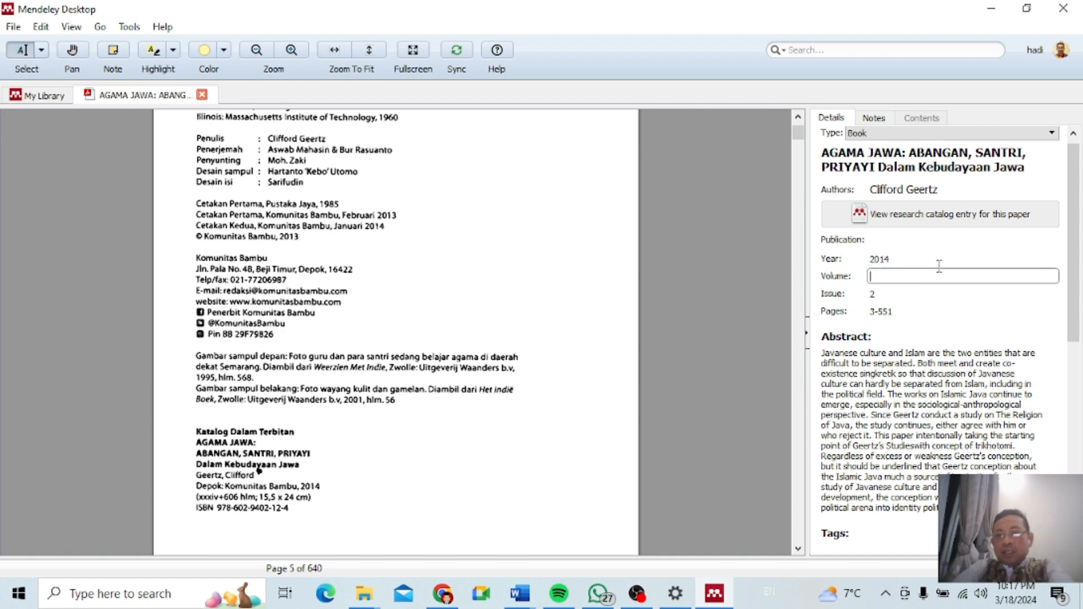
- Reapply the Book type to the reference and clear its Issue and Pages fields
{"action": "left_click", "coordinate": [1042, 136]}
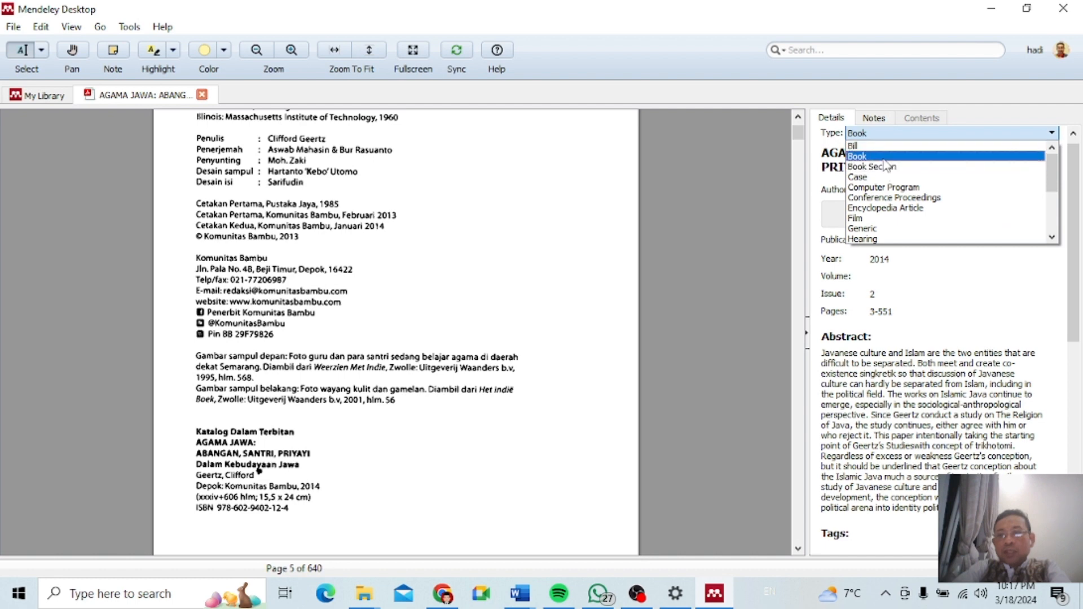
{"action": "left_click", "coordinate": [977, 152]}
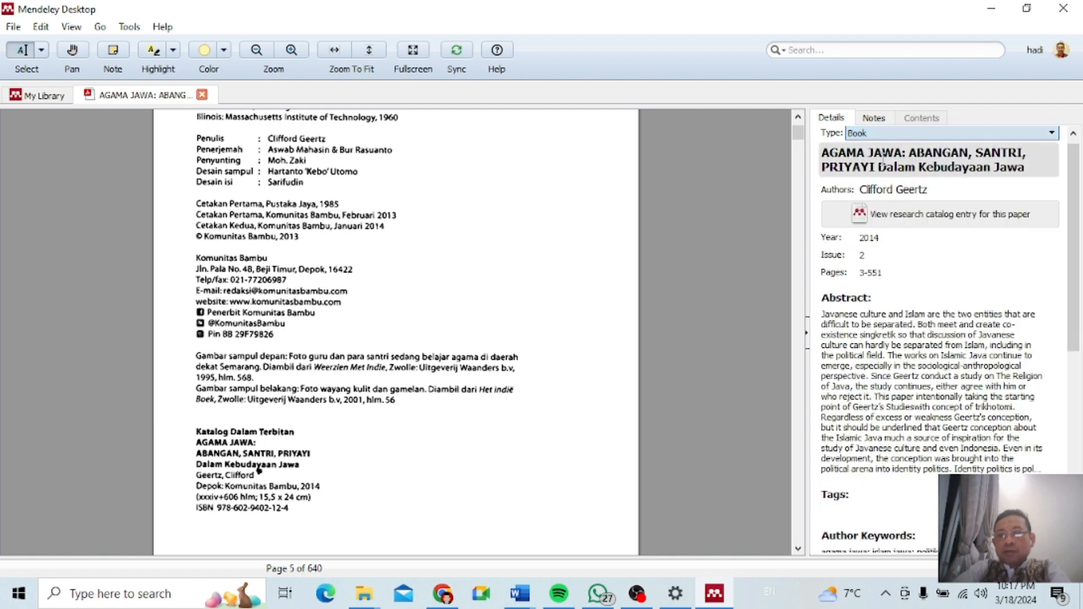
{"action": "left_click", "coordinate": [923, 254]}
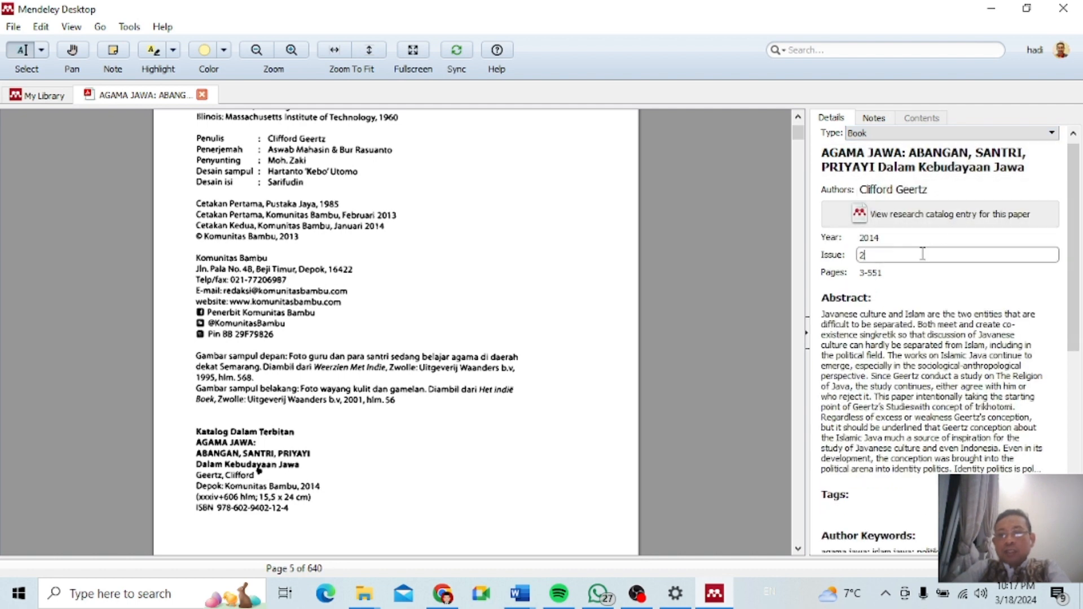
{"action": "left_click", "coordinate": [908, 273]}
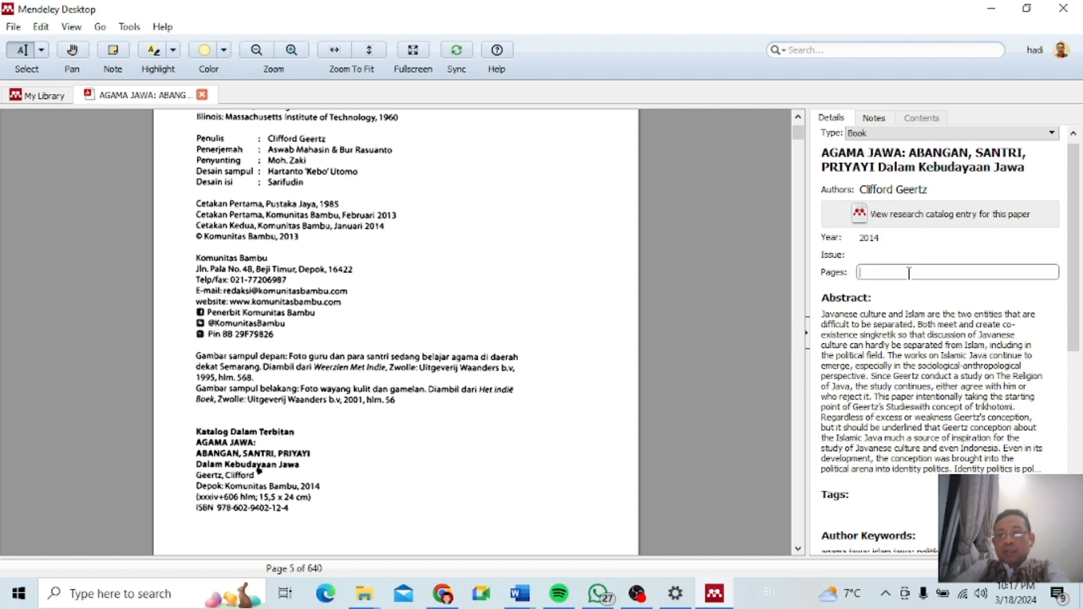
{"action": "left_click_drag", "start_coordinate": [1074, 194], "coordinate": [1082, 173]}
{"action": "left_click", "coordinate": [902, 142]}
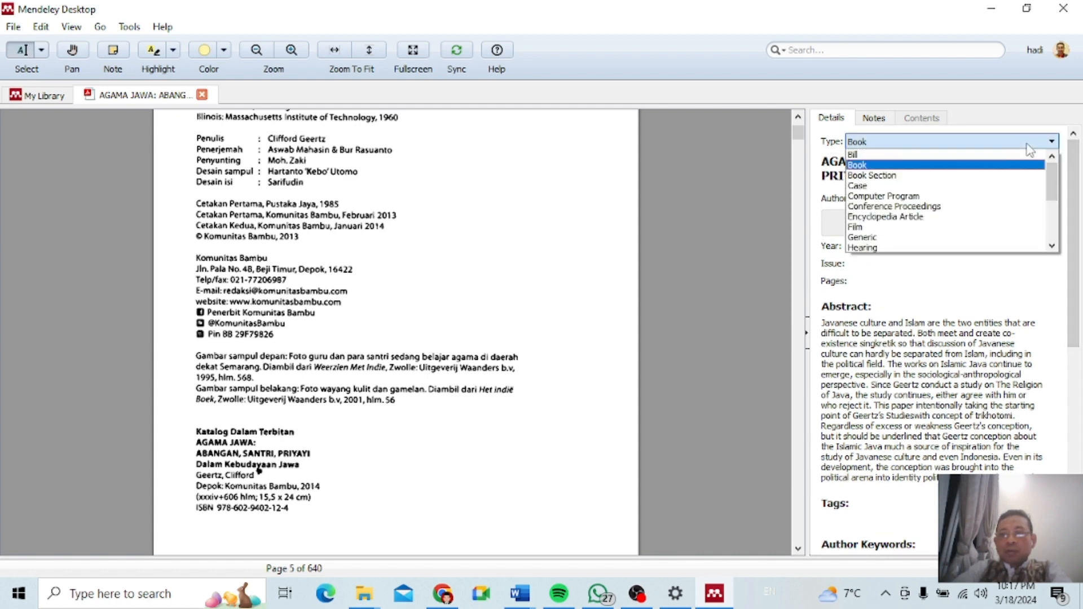
{"action": "left_click", "coordinate": [901, 165]}
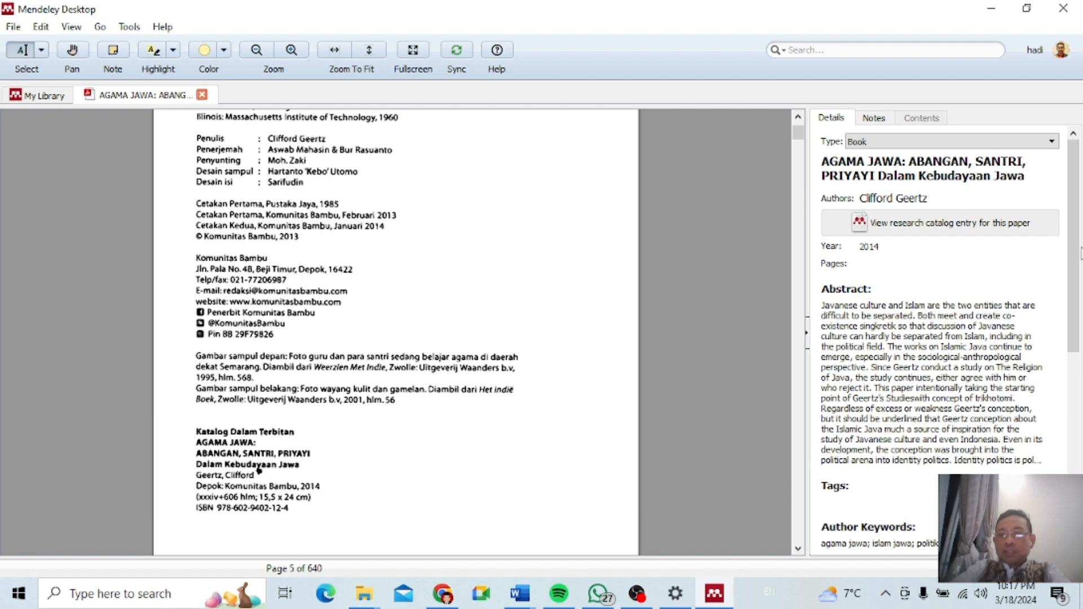
- Set the City field in the book's reference details to "Depok"
{"action": "scroll", "coordinate": [1052, 356], "scroll_direction": "down", "scroll_amount": 5}
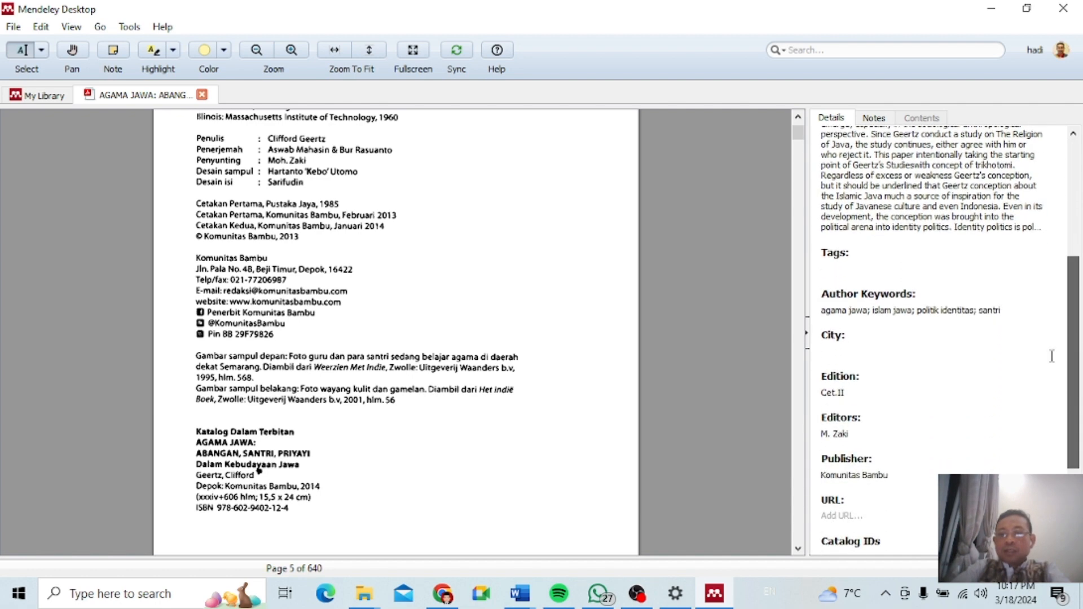
{"action": "left_click", "coordinate": [844, 350]}
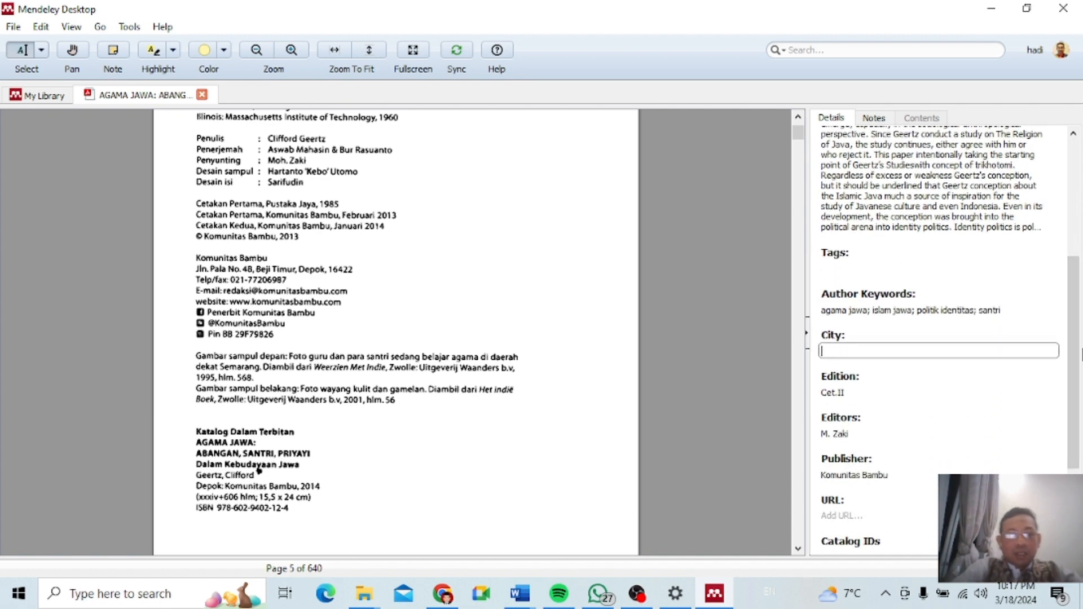
{"action": "type", "text": "Depok"}
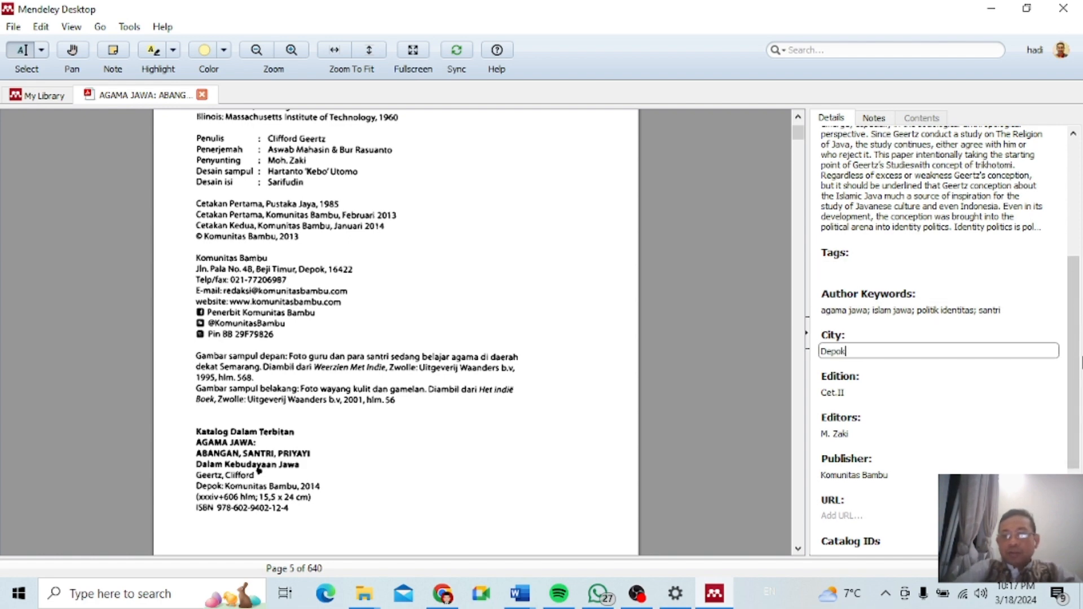
{"action": "scroll", "coordinate": [898, 374], "scroll_direction": "down", "scroll_amount": 3}
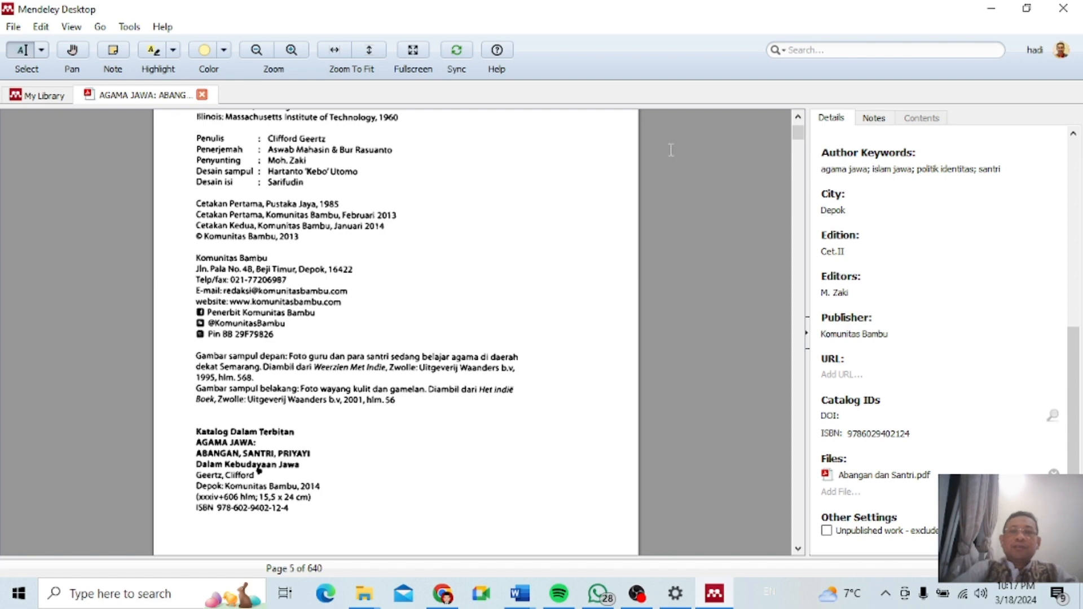
{"action": "left_click", "coordinate": [1074, 159]}
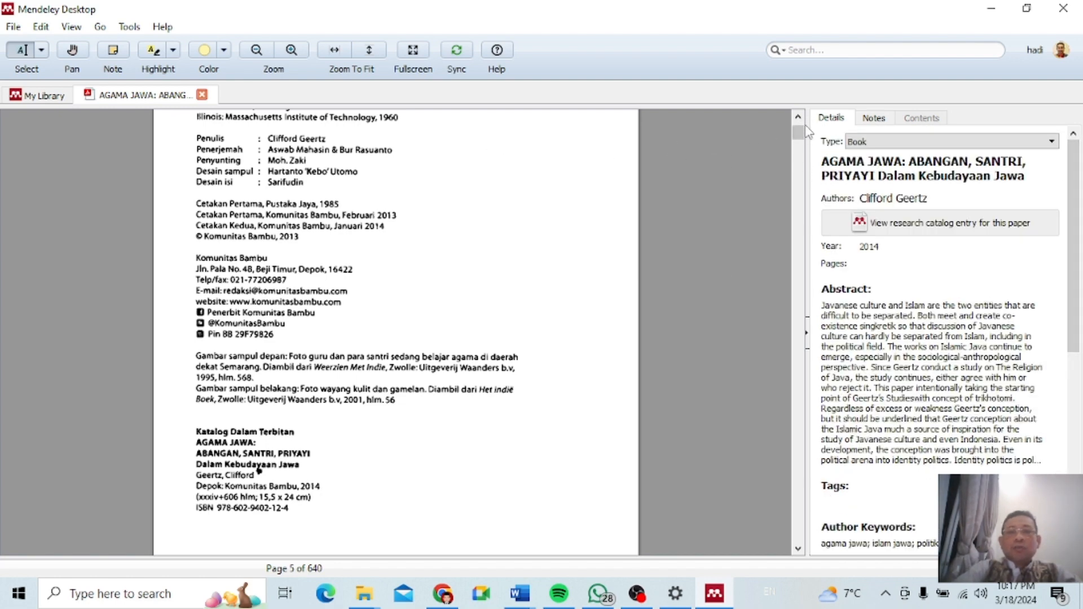
{"action": "left_click_drag", "start_coordinate": [798, 132], "coordinate": [801, 127]}
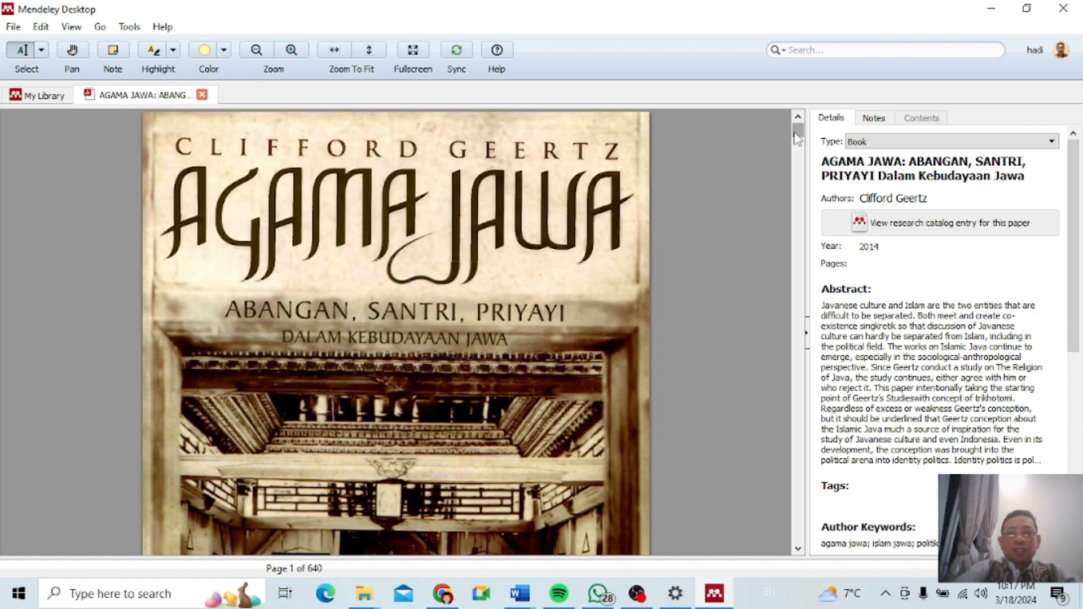
{"action": "scroll", "coordinate": [798, 171], "scroll_direction": "down", "scroll_amount": 5}
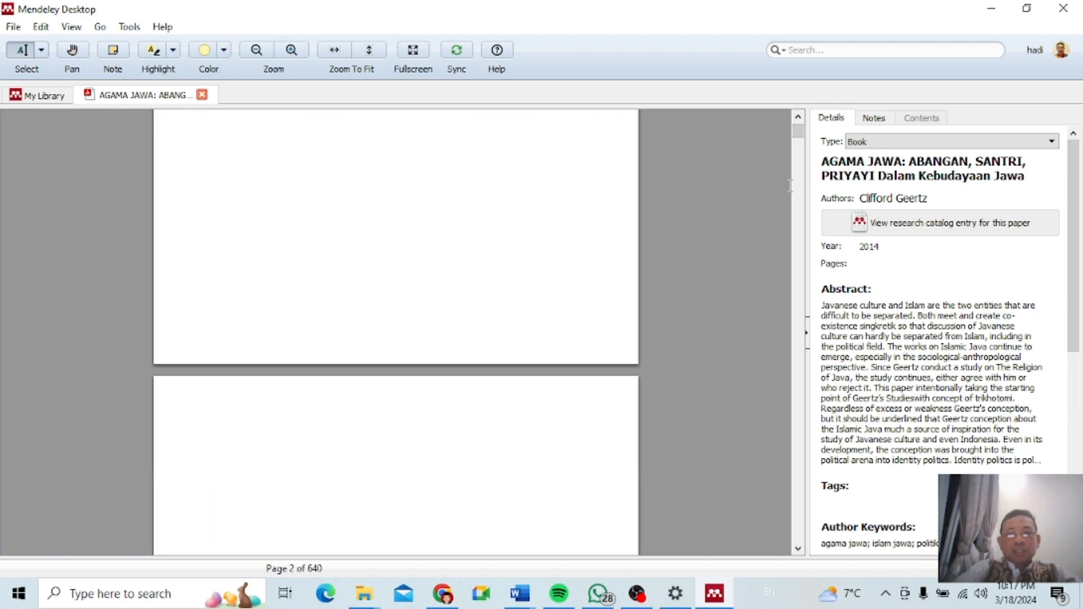
{"action": "scroll", "coordinate": [791, 187], "scroll_direction": "down", "scroll_amount": 10}
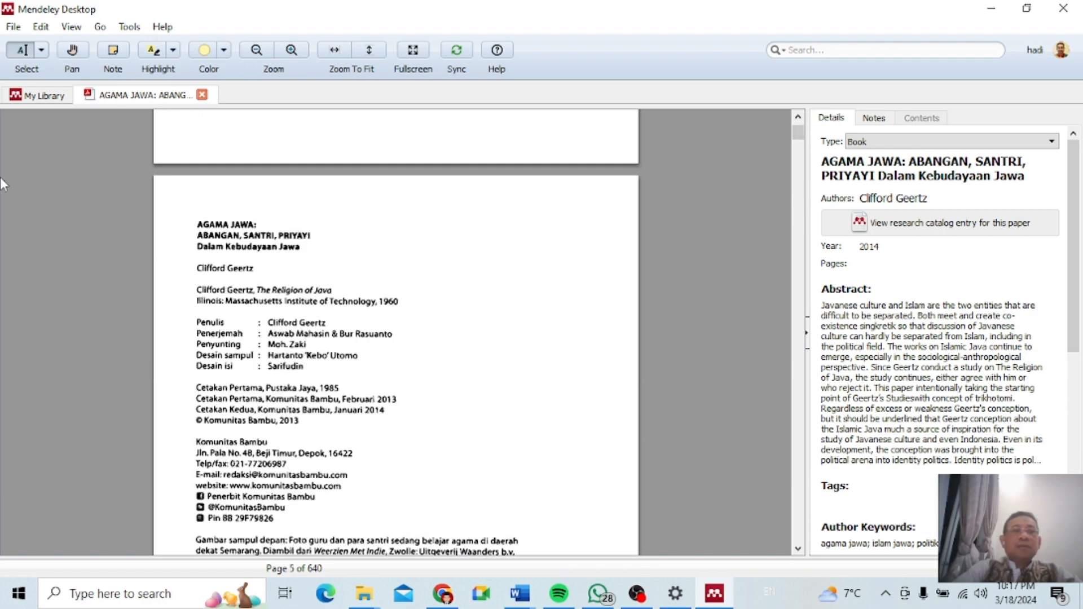
- Switch to the Word template and insert a Mendeley citation of the "AGAMA JAWA" book after the sentence ending in "membaca sejarah."
{"action": "left_click", "coordinate": [47, 97]}
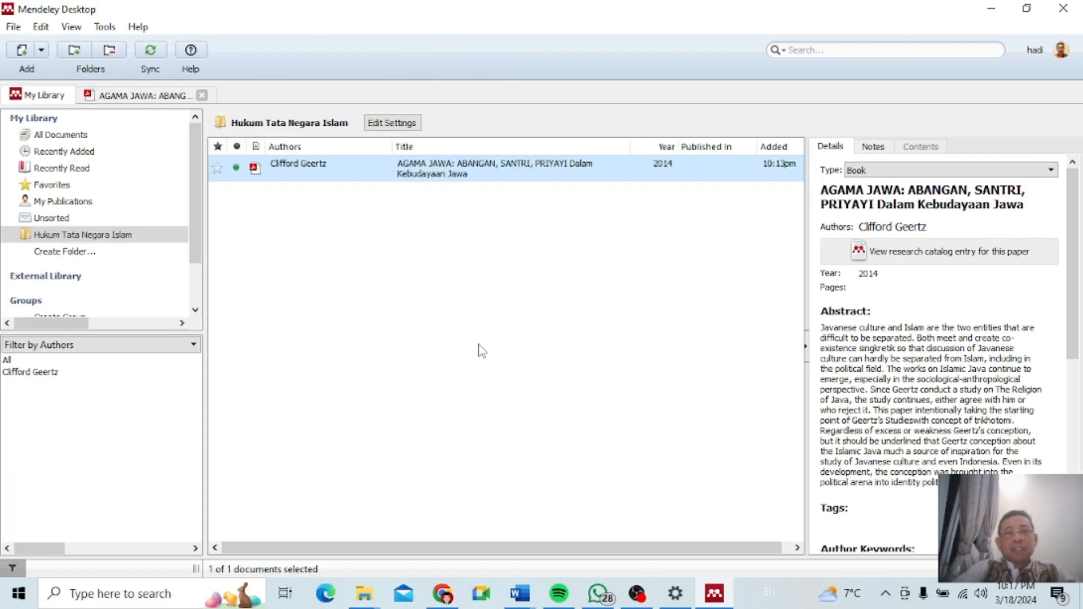
{"action": "left_click", "coordinate": [526, 597]}
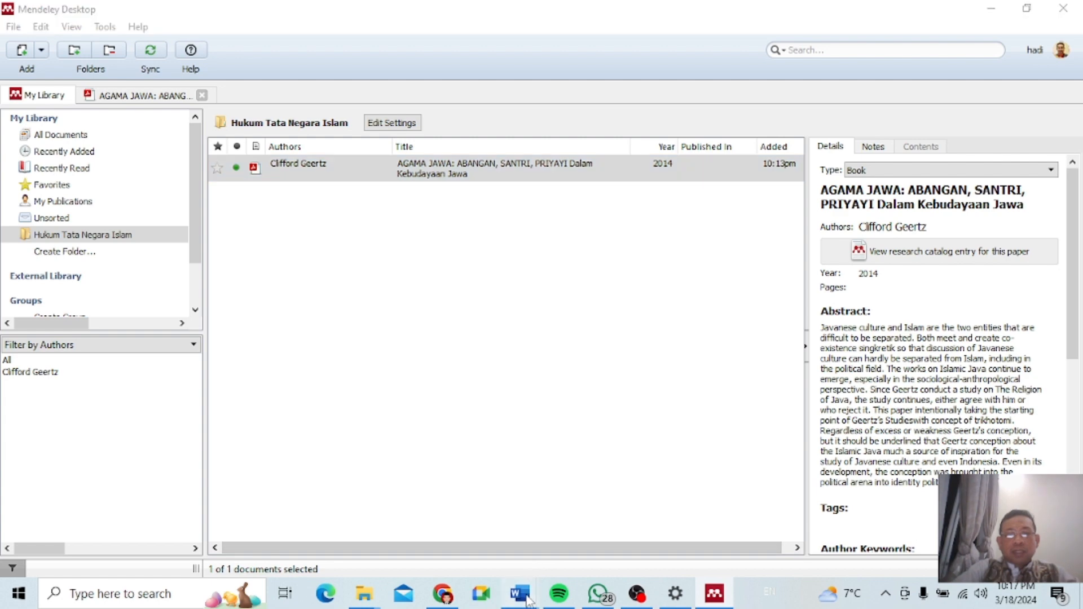
{"action": "left_click", "coordinate": [584, 543]}
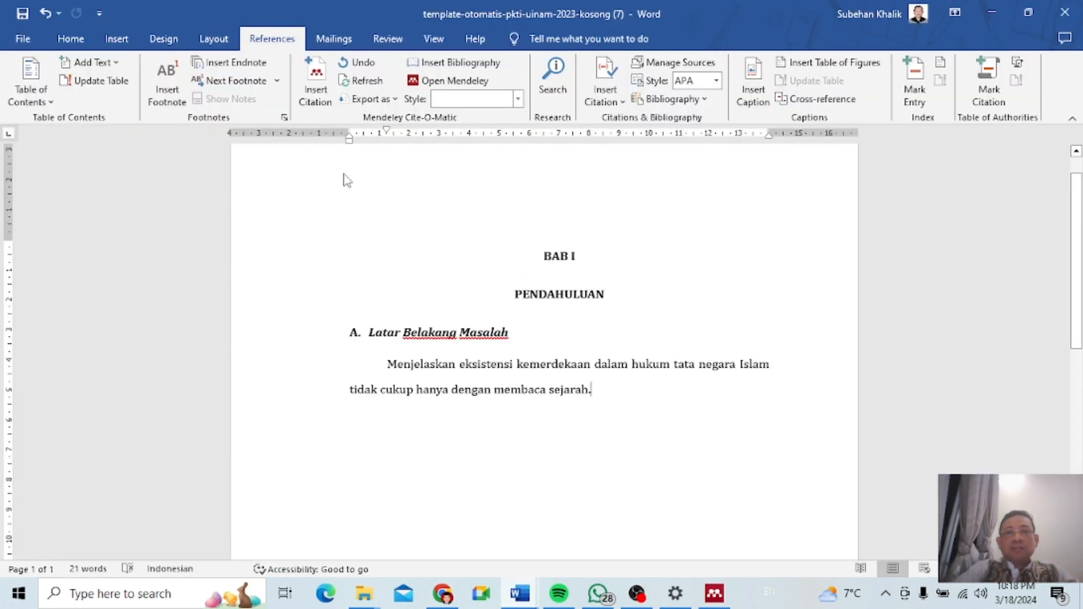
{"action": "left_click", "coordinate": [320, 93]}
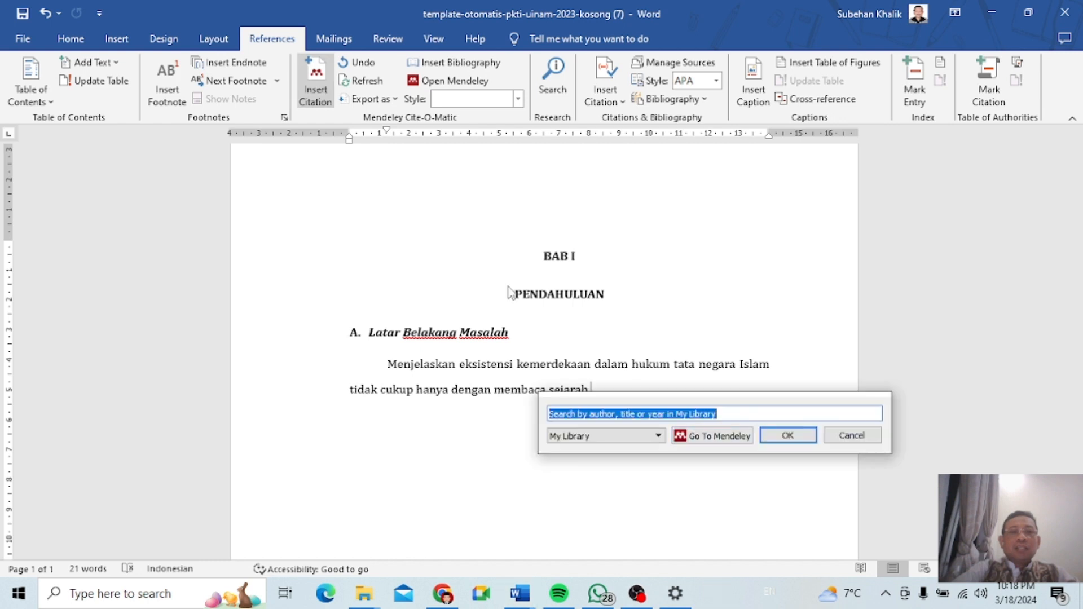
{"action": "left_click", "coordinate": [695, 439]}
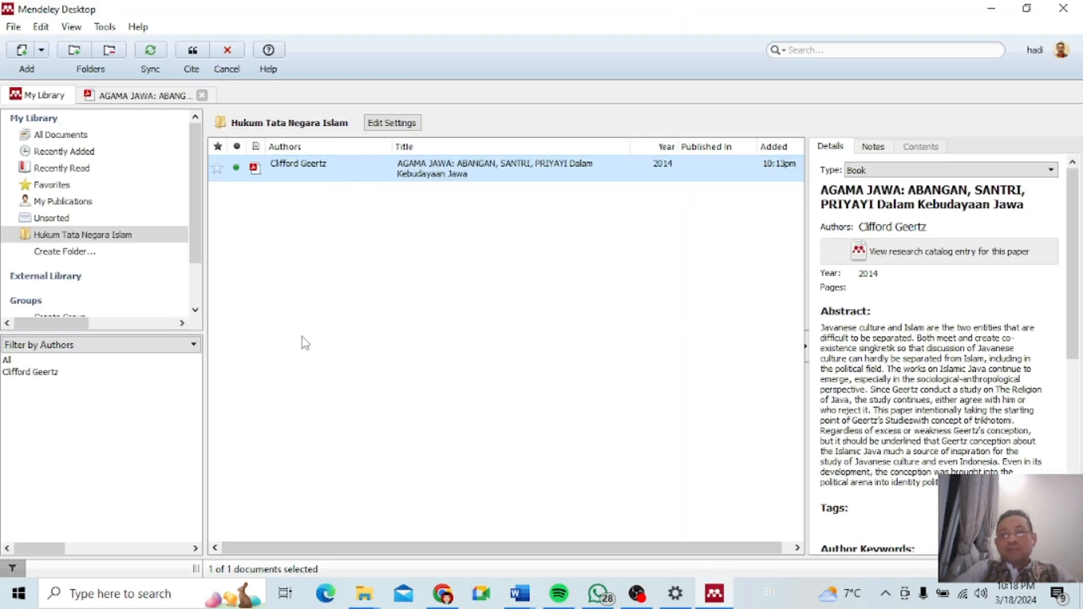
{"action": "left_click", "coordinate": [194, 53]}
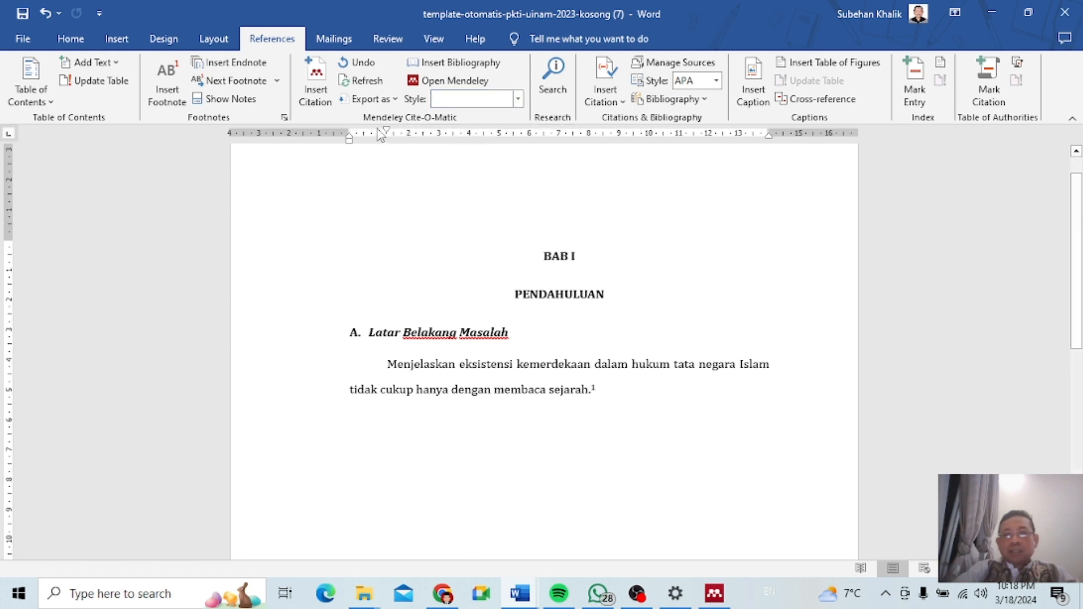
{"action": "left_click", "coordinate": [714, 594]}
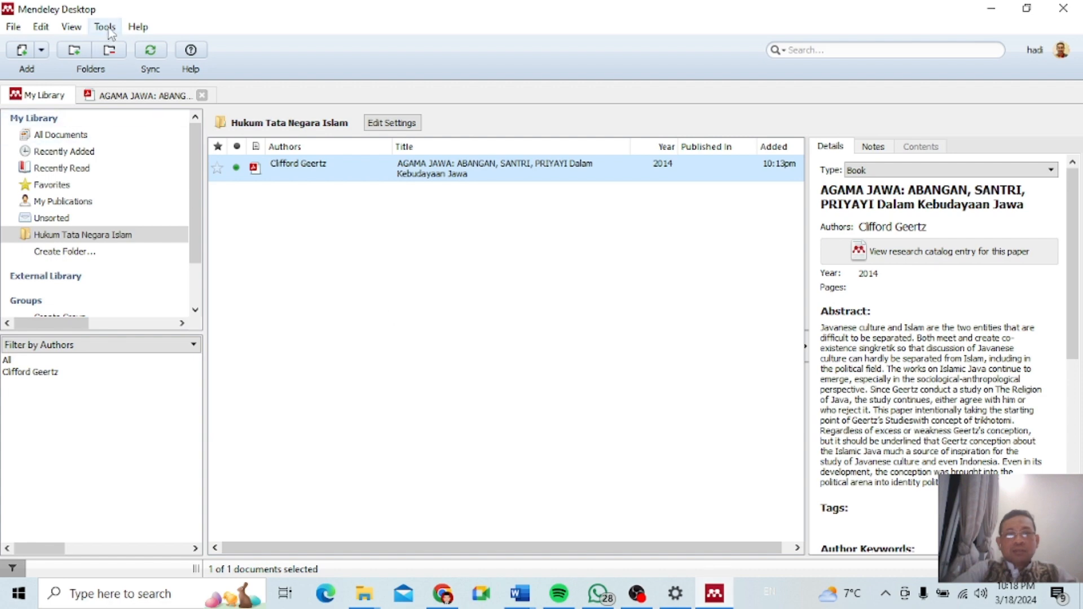
{"action": "left_click", "coordinate": [82, 29]}
{"action": "mouse_move", "coordinate": [181, 91]}
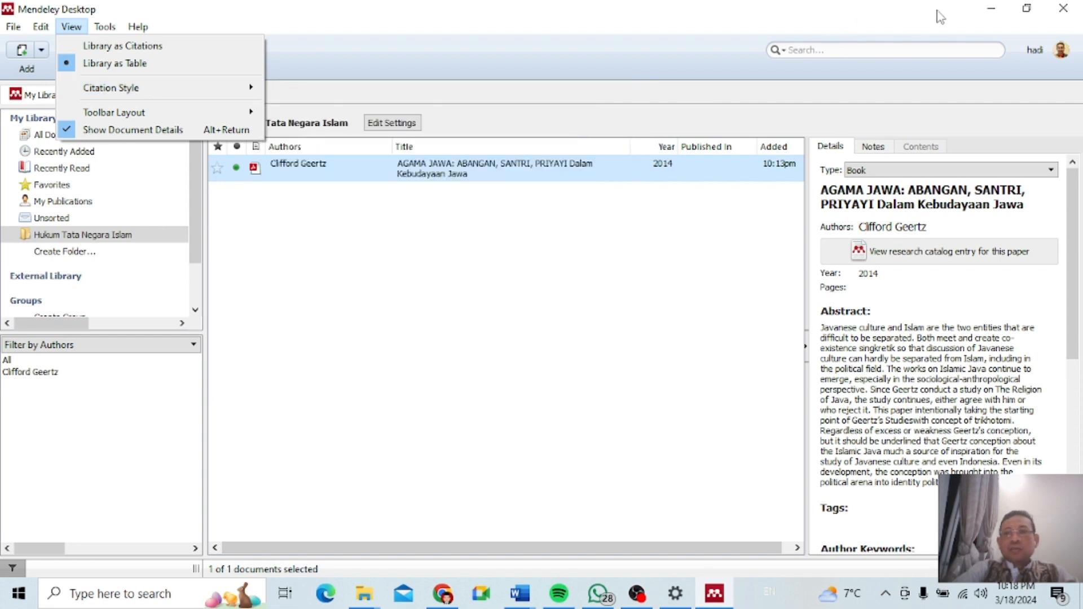
{"action": "left_click", "coordinate": [519, 593]}
{"action": "left_click", "coordinate": [608, 551]}
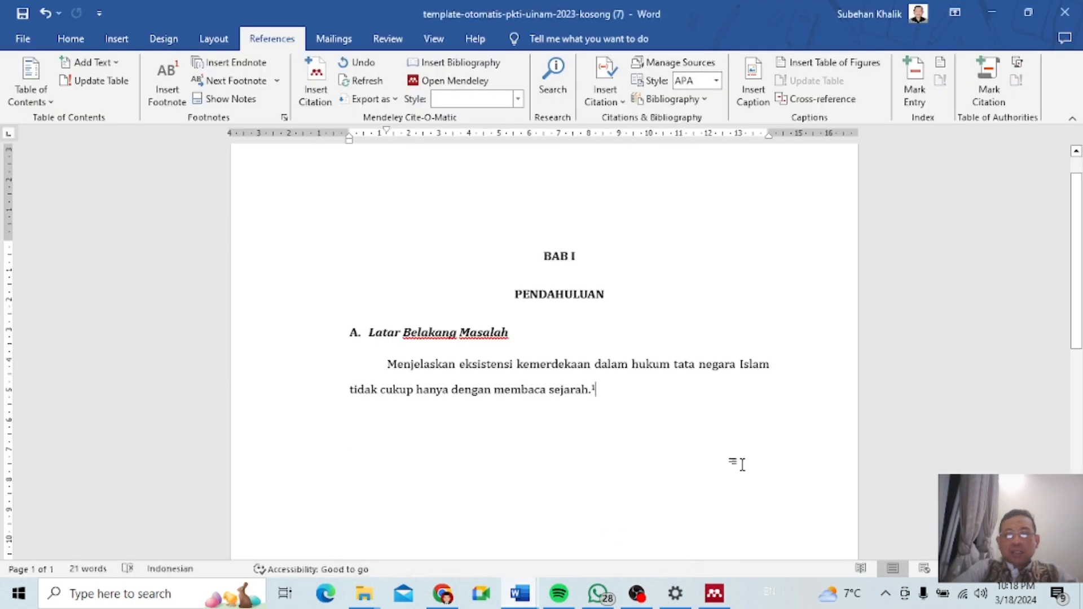
- Examine the inserted footnote's citation text and the Mendeley citation styles available for it
{"action": "scroll", "coordinate": [739, 461], "scroll_direction": "down", "scroll_amount": 2}
{"action": "scroll", "coordinate": [544, 339], "scroll_direction": "down", "scroll_amount": 5}
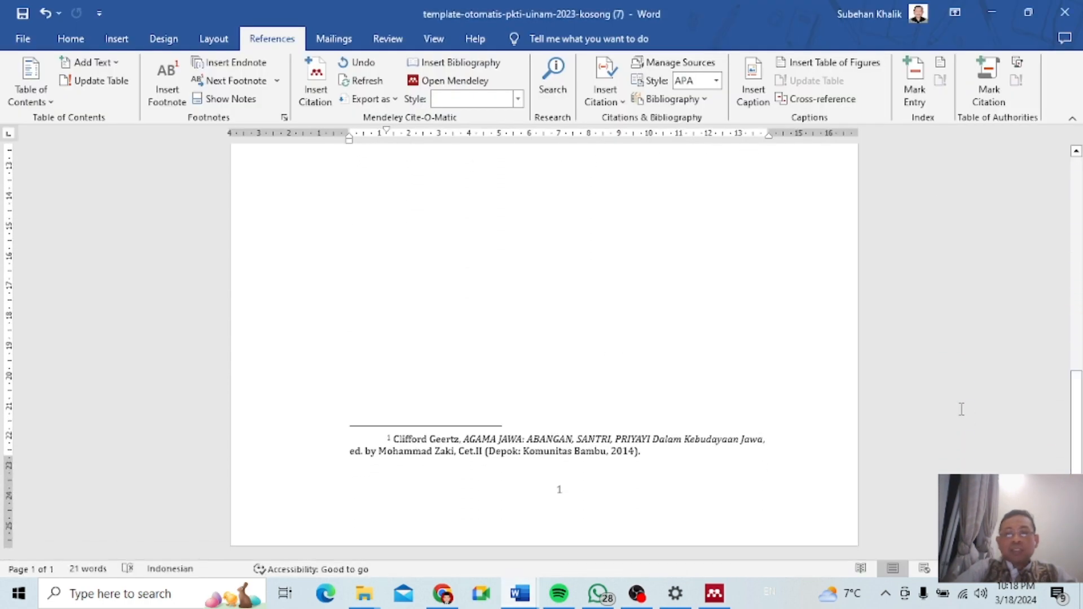
{"action": "left_click", "coordinate": [610, 440]}
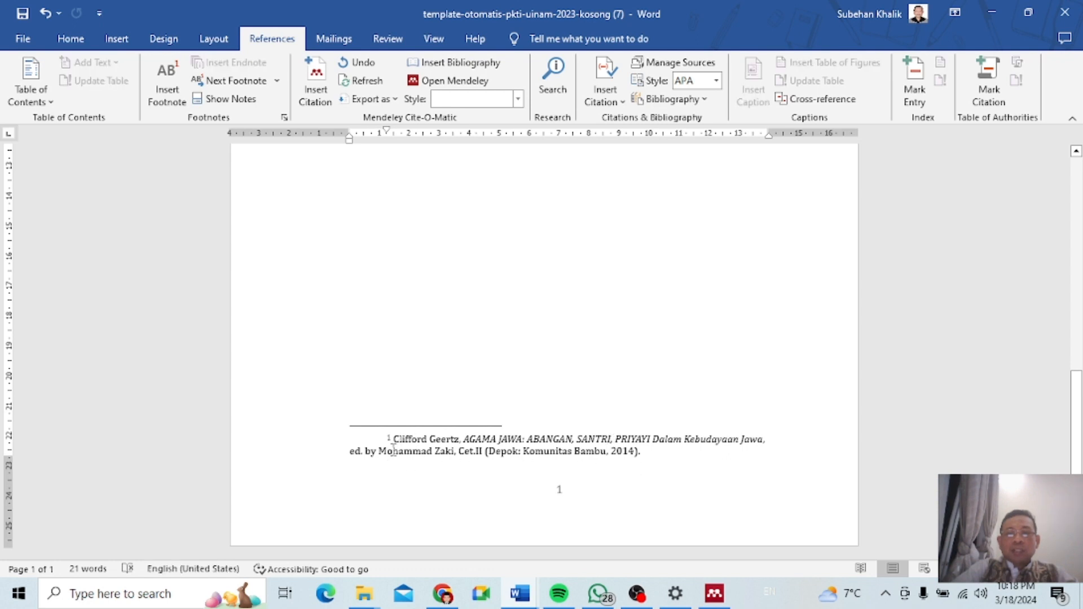
{"action": "left_click_drag", "start_coordinate": [394, 445], "coordinate": [654, 473]}
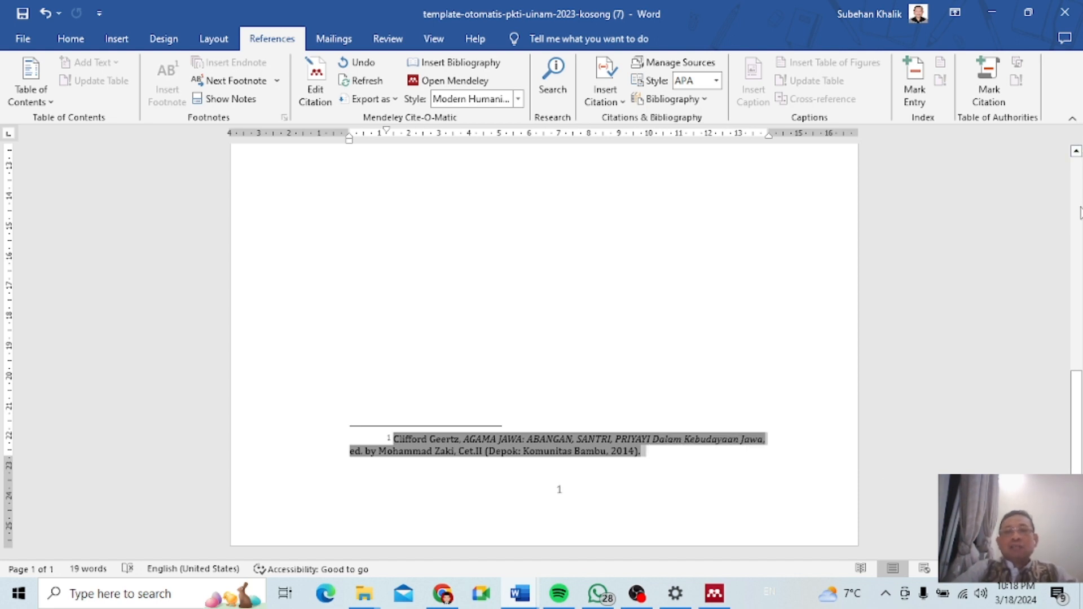
{"action": "left_click", "coordinate": [518, 100]}
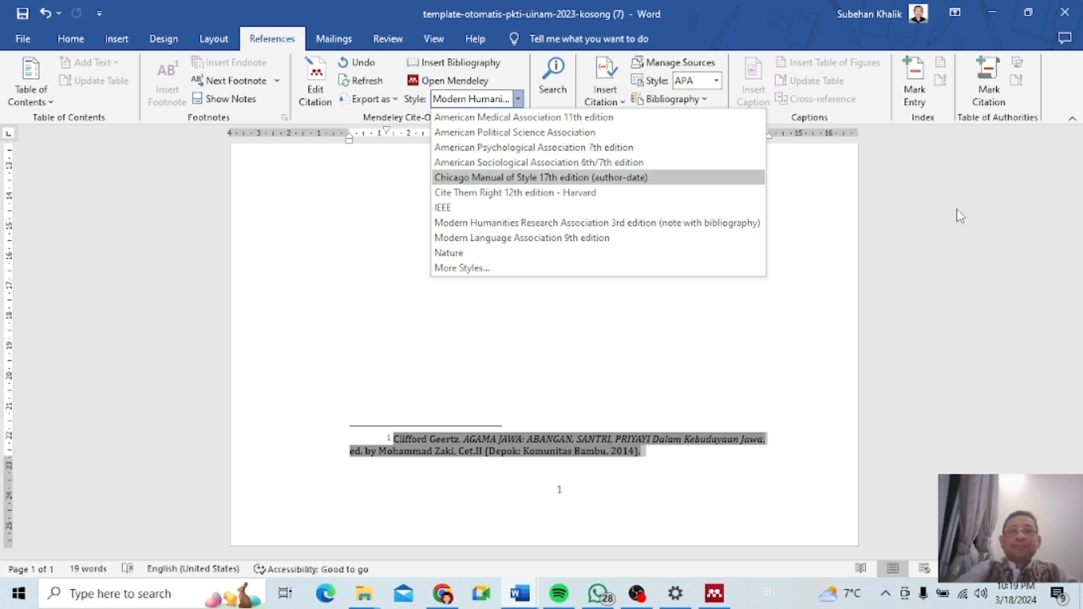
{"action": "left_click", "coordinate": [996, 217]}
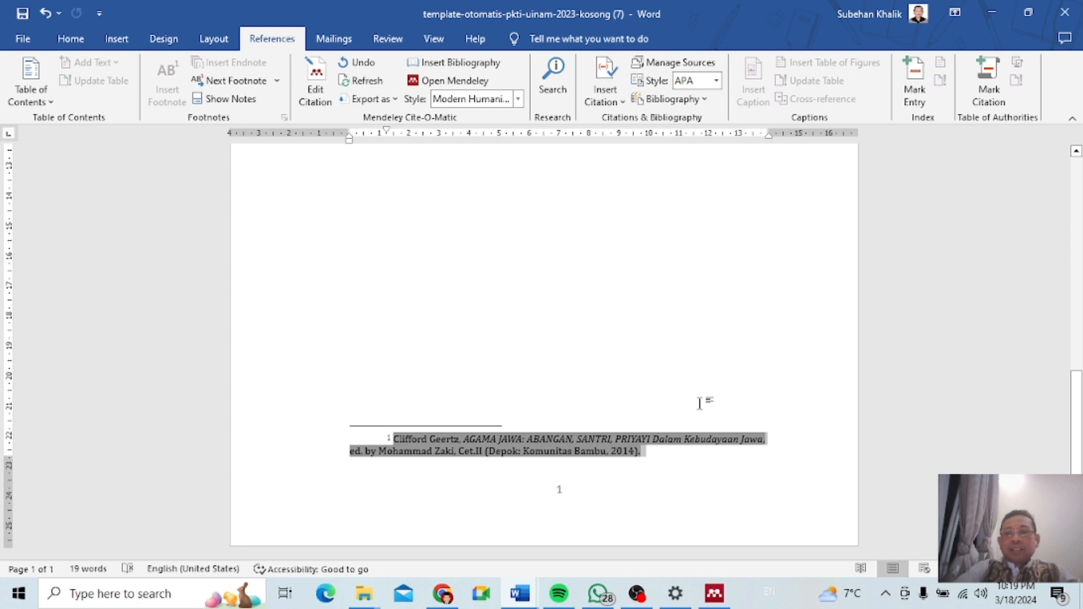
{"action": "left_click", "coordinate": [622, 356]}
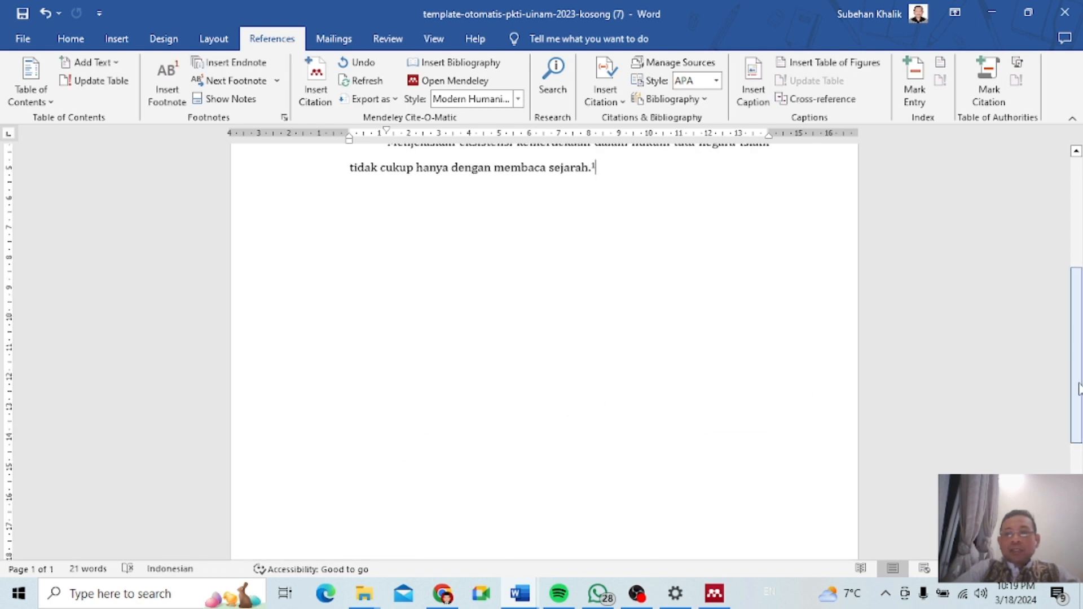
- Apply the template's 9Footnote style to the footnote's citation text and return to the end of the "membaca sejarah." sentence
{"action": "left_click_drag", "start_coordinate": [1078, 388], "coordinate": [1078, 492]}
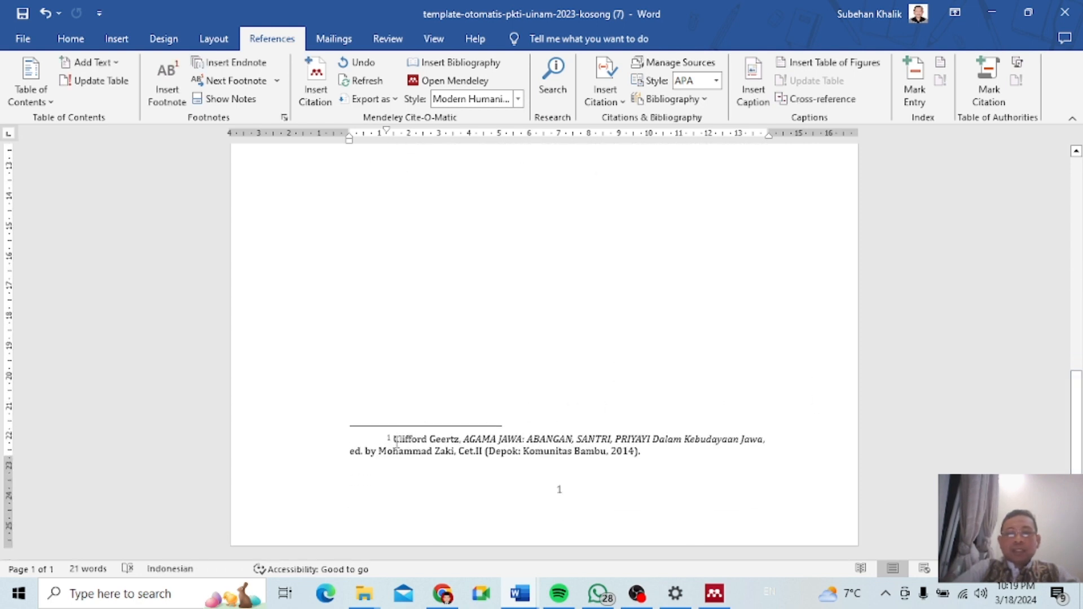
{"action": "left_click_drag", "start_coordinate": [396, 443], "coordinate": [663, 452]}
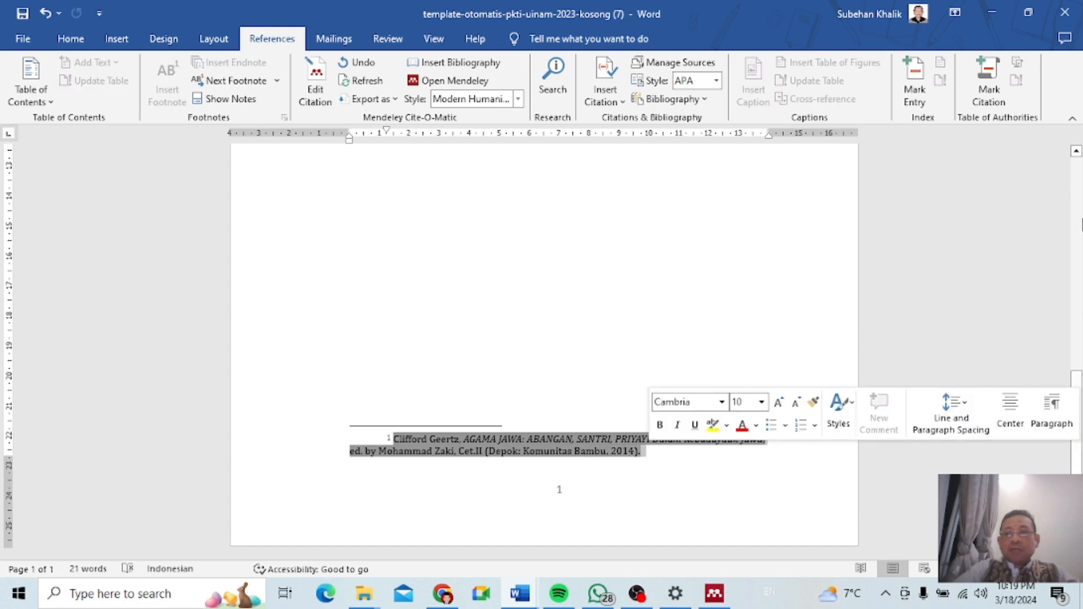
{"action": "left_click", "coordinate": [1077, 167]}
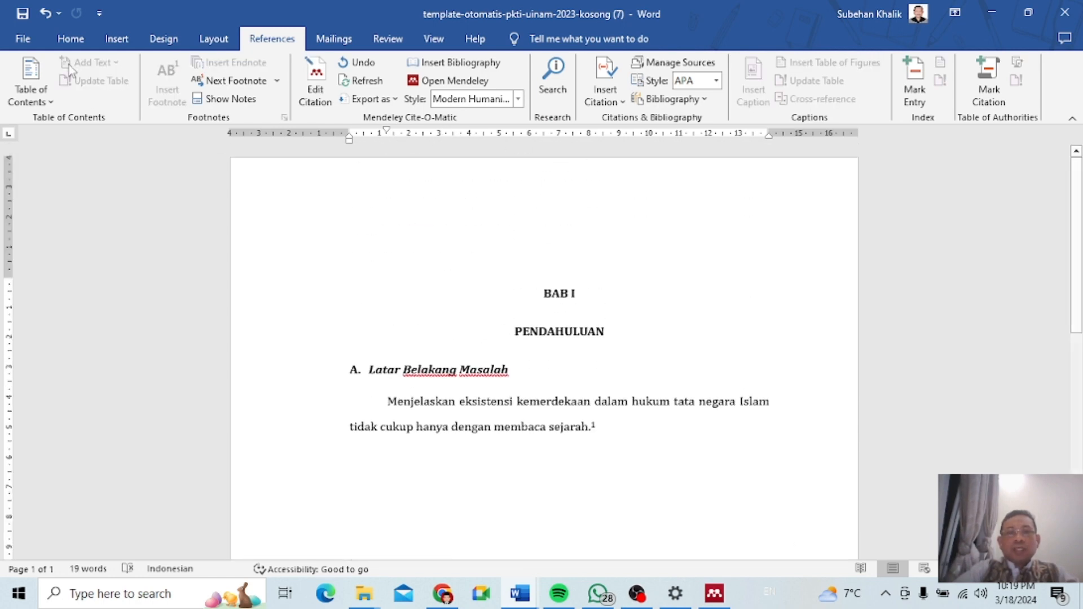
{"action": "left_click", "coordinate": [70, 38]}
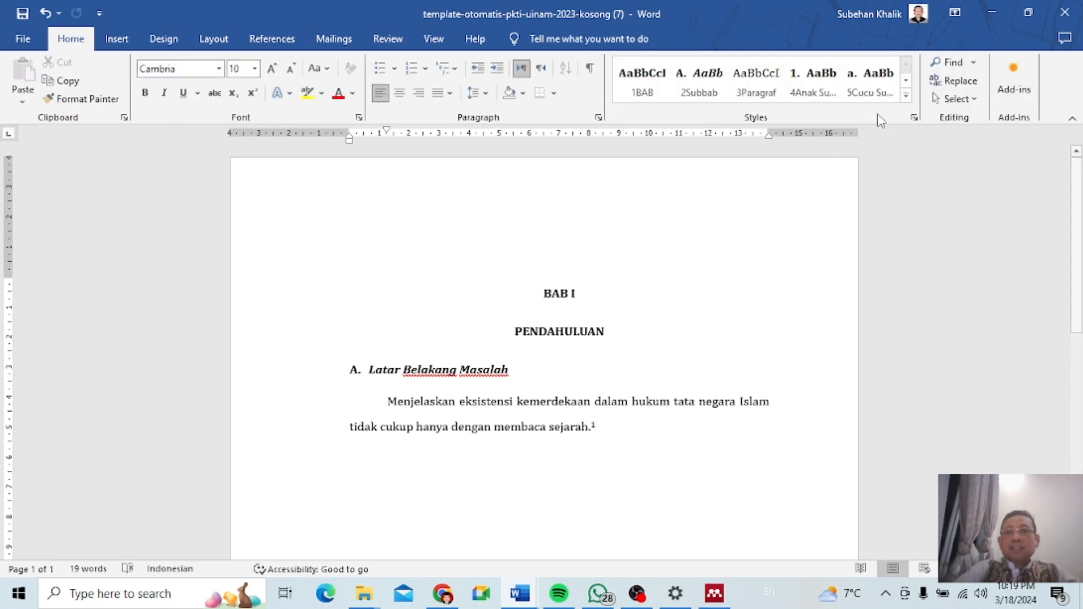
{"action": "left_click", "coordinate": [906, 96]}
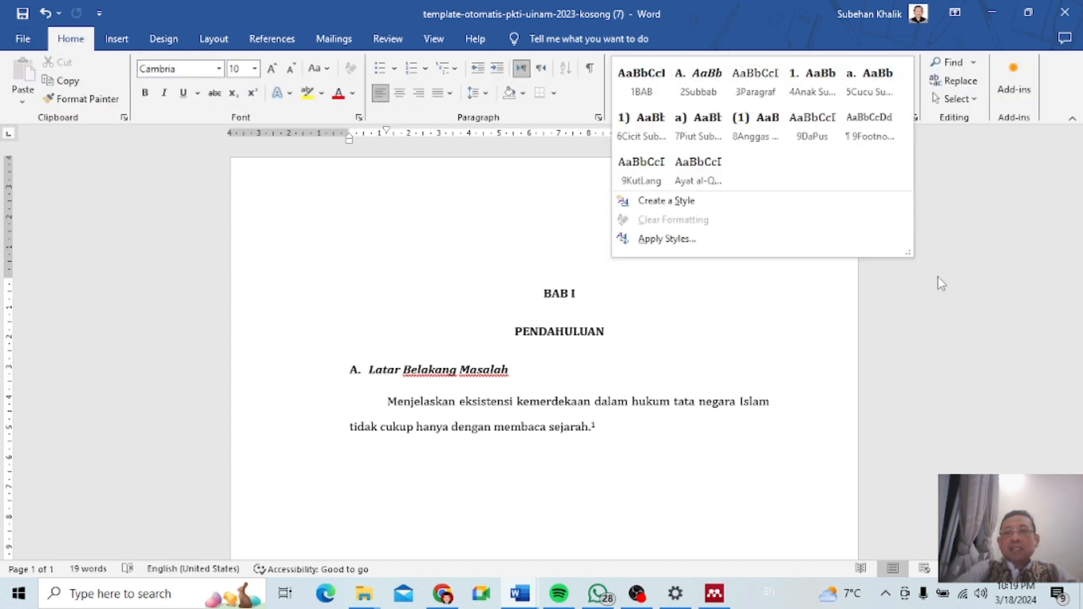
{"action": "left_click", "coordinate": [873, 129]}
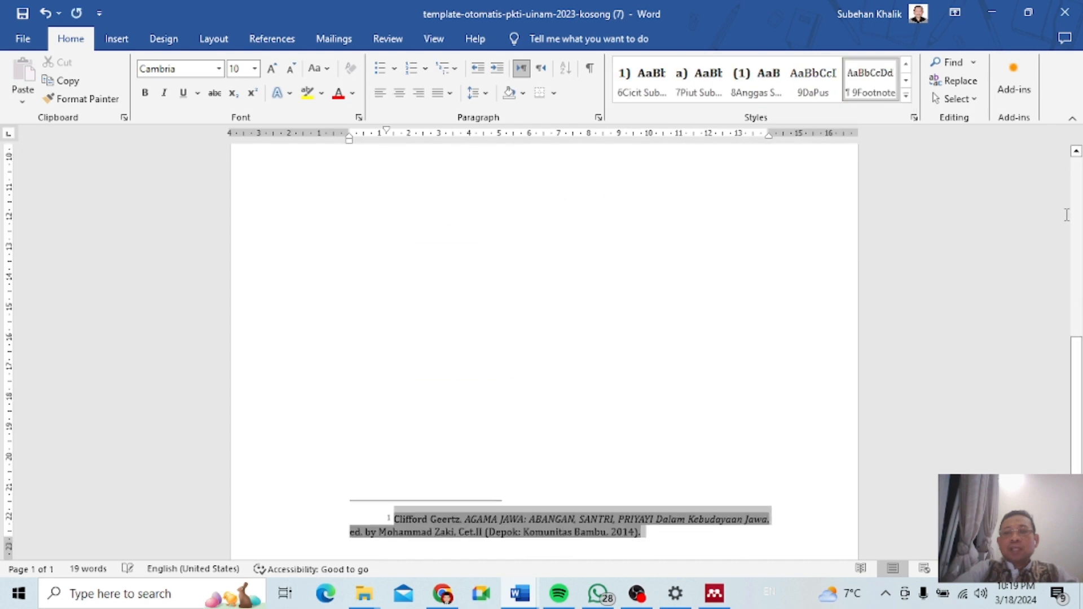
{"action": "scroll", "coordinate": [1078, 399], "scroll_direction": "down", "scroll_amount": 2}
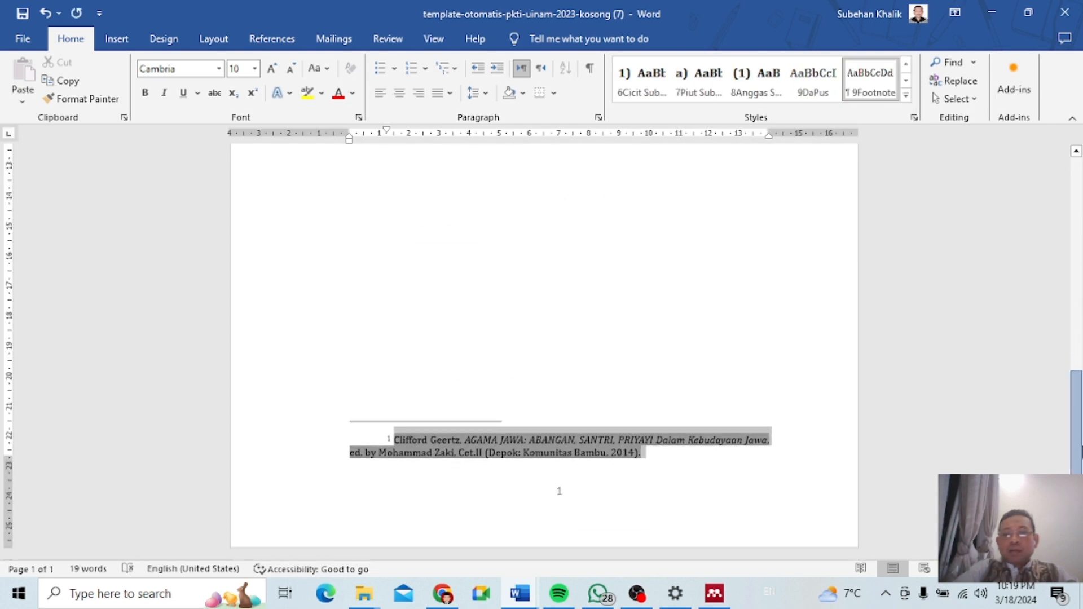
{"action": "left_click", "coordinate": [751, 455]}
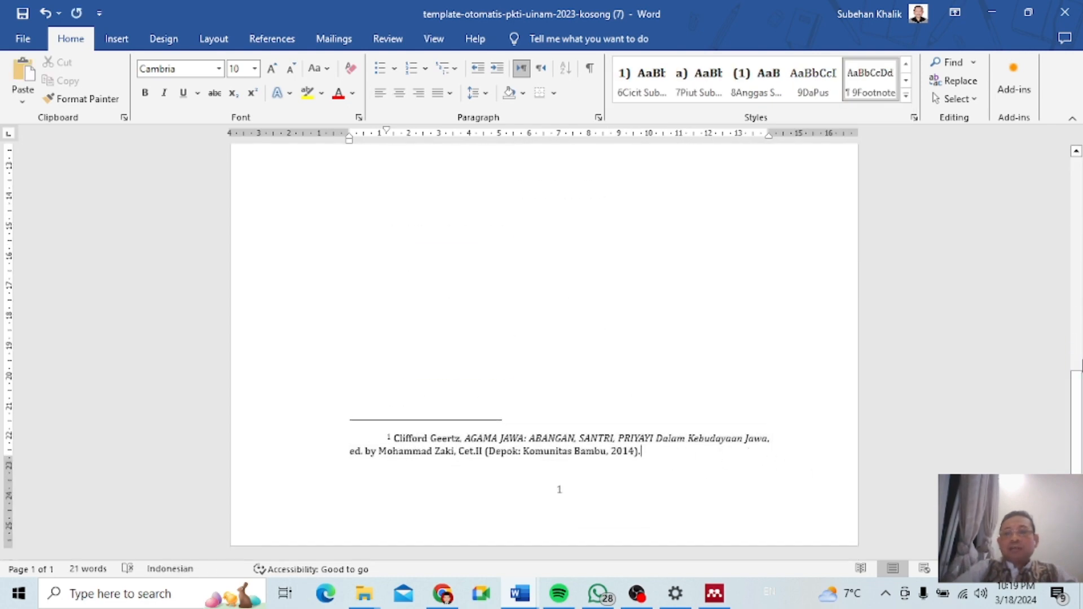
{"action": "left_click", "coordinate": [1081, 197]}
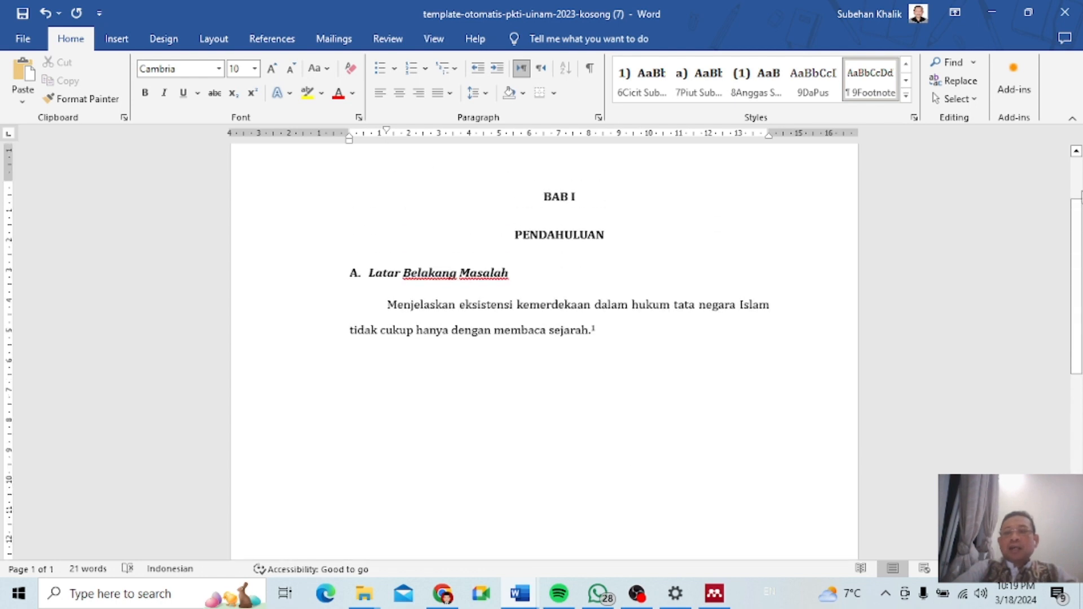
{"action": "left_click", "coordinate": [621, 337]}
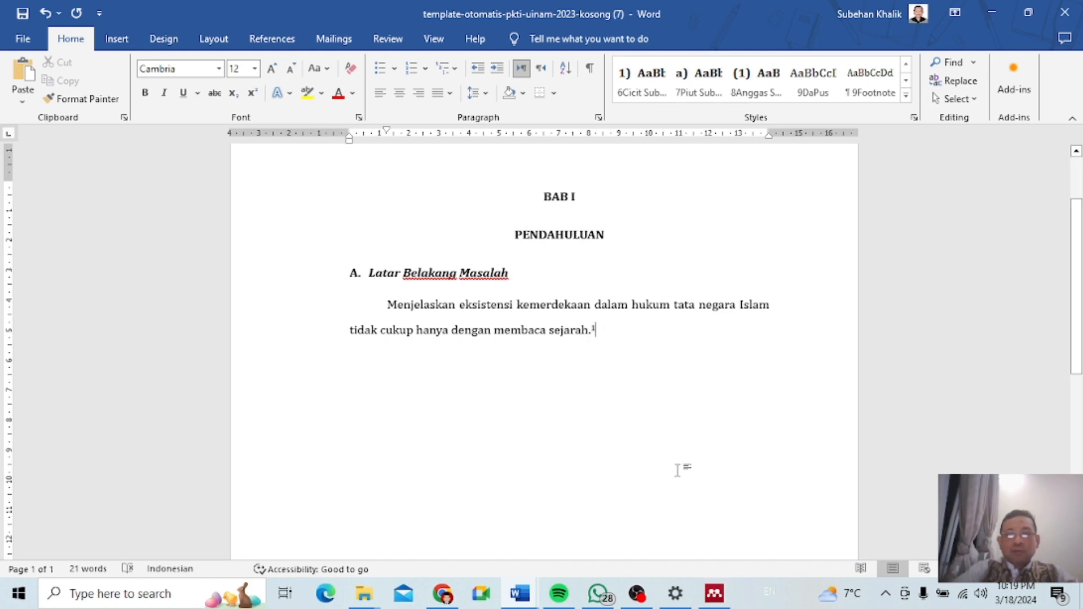
{"action": "left_click", "coordinate": [715, 593]}
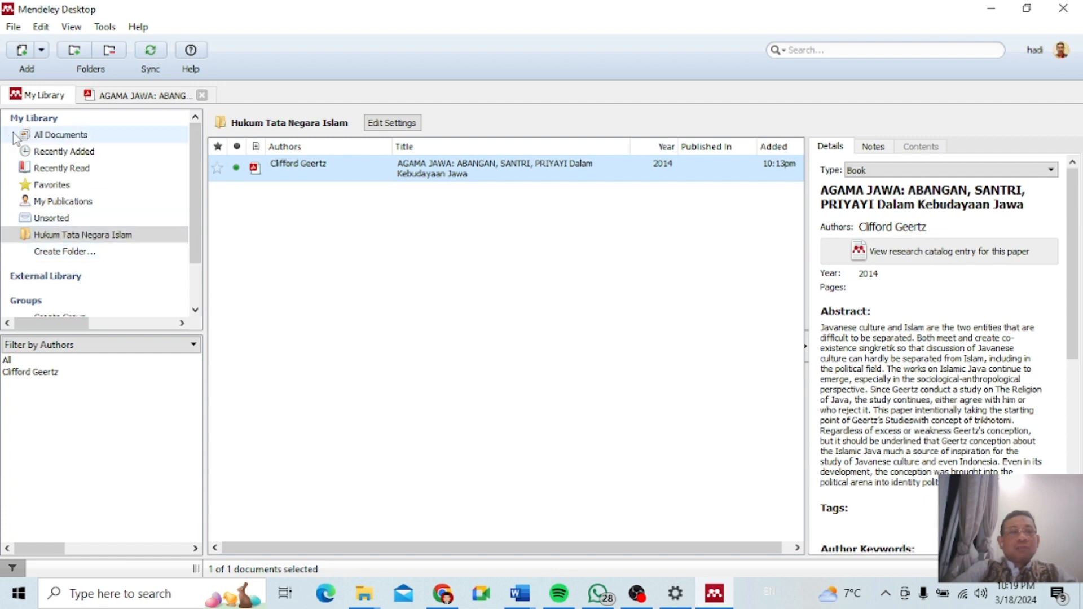
{"action": "left_click", "coordinate": [13, 27]}
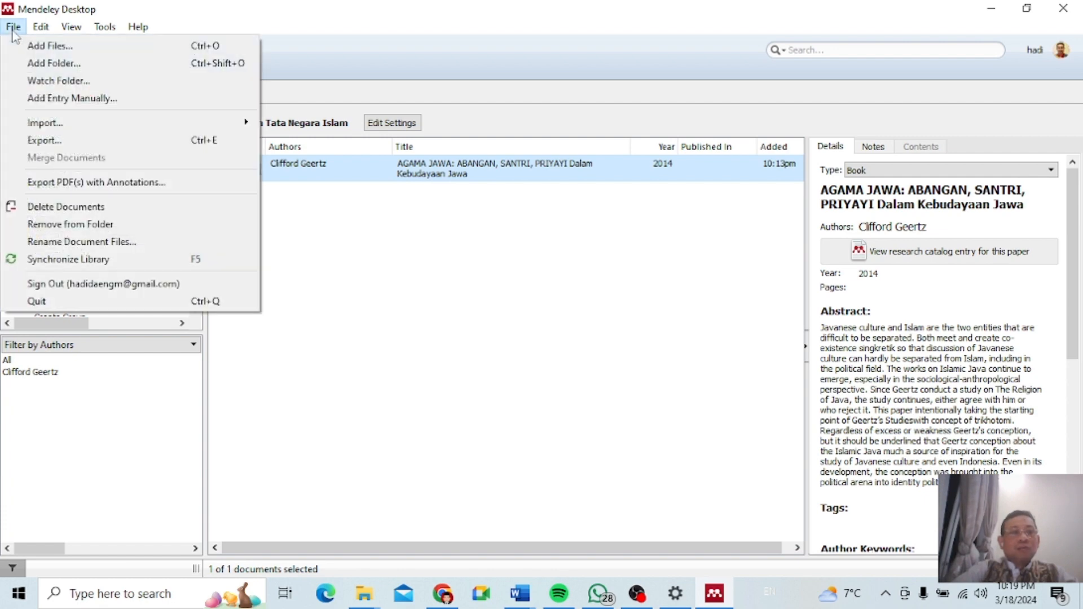
{"action": "left_click", "coordinate": [39, 44]}
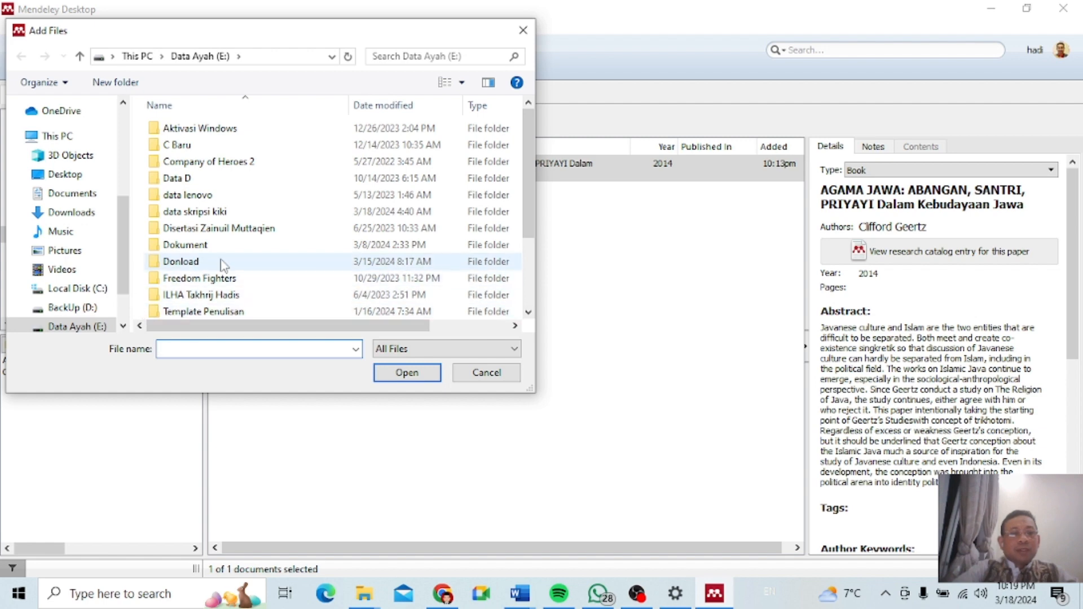
{"action": "left_click_drag", "start_coordinate": [527, 203], "coordinate": [546, 296]}
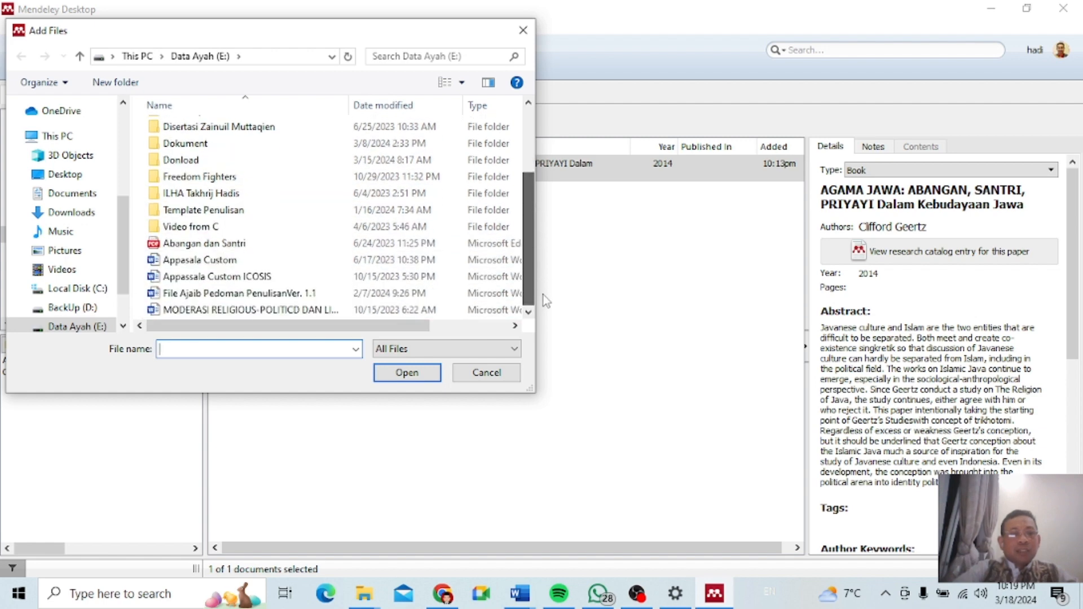
{"action": "left_click", "coordinate": [89, 308]}
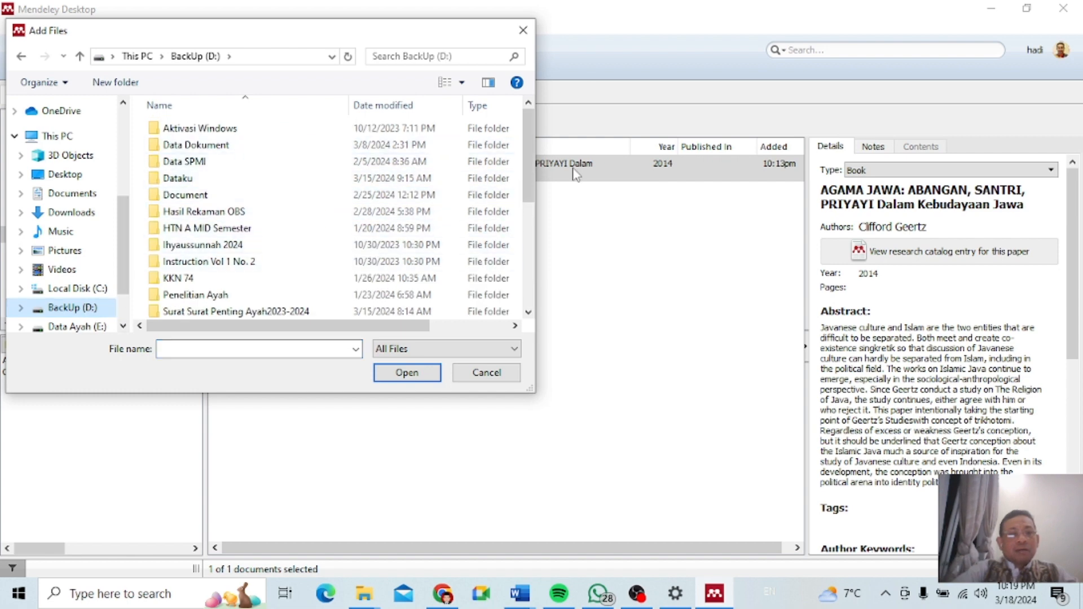
{"action": "left_click_drag", "start_coordinate": [525, 161], "coordinate": [551, 252]}
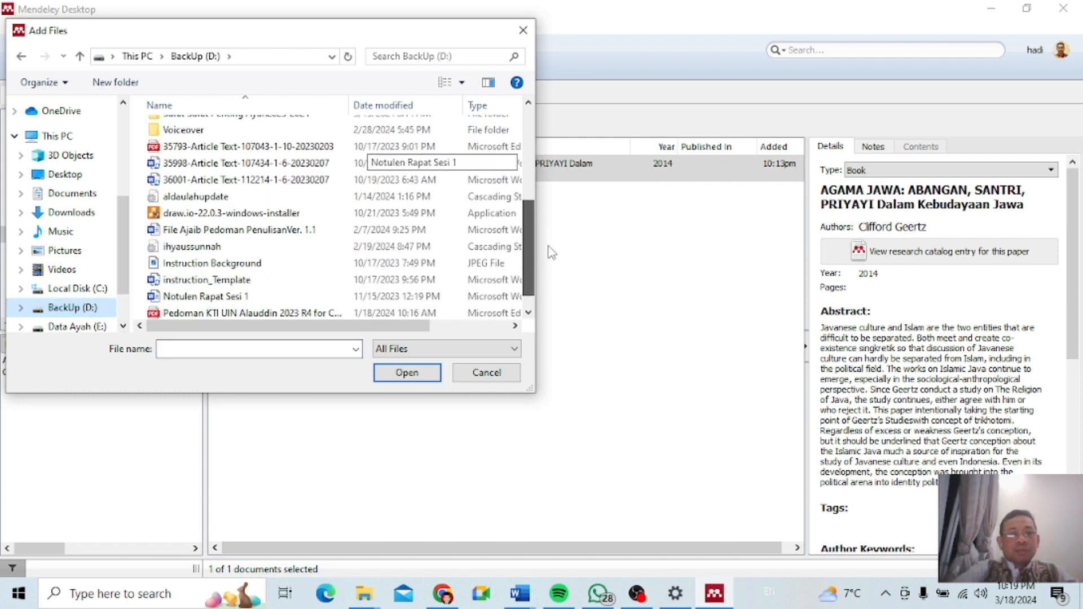
{"action": "left_click", "coordinate": [315, 150]}
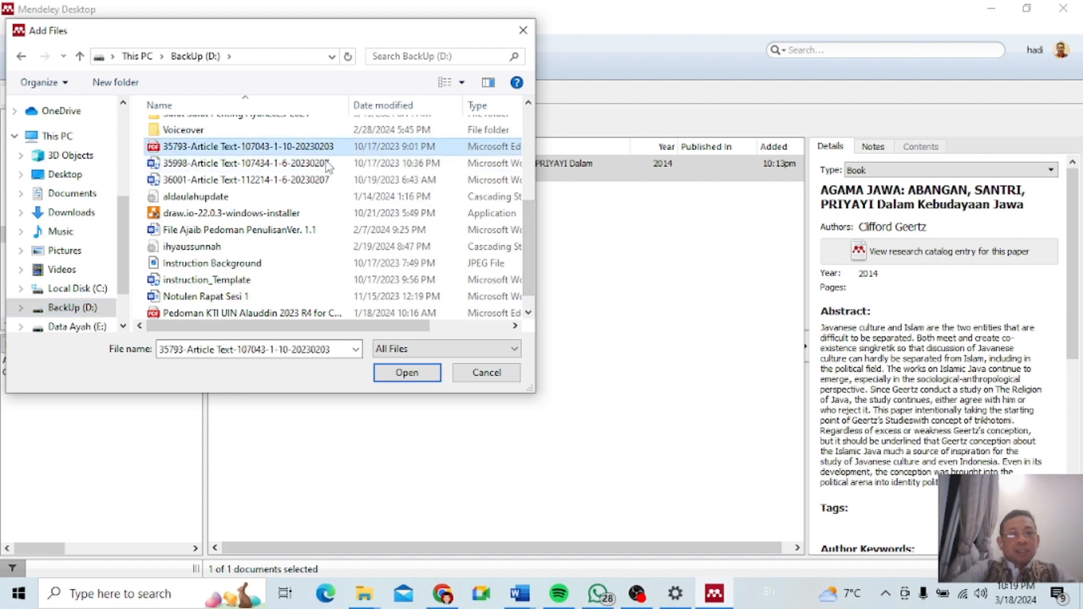
{"action": "left_click", "coordinate": [422, 371]}
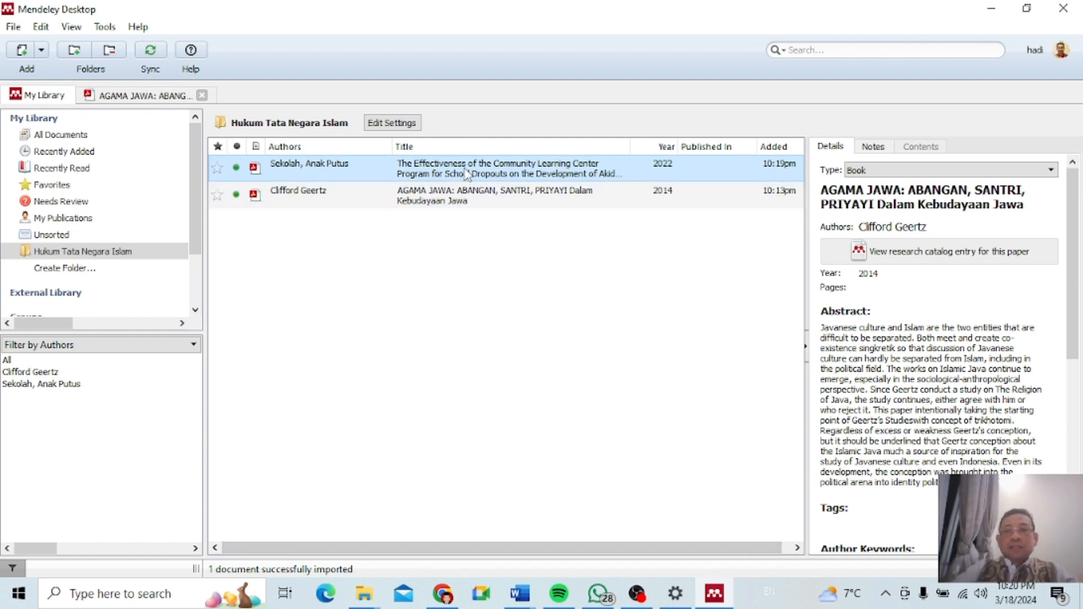
- Mark the details of the newly added "The Effectiveness of the Community Learning Center" journal article as correct
{"action": "left_click", "coordinate": [447, 198]}
{"action": "left_click", "coordinate": [462, 178]}
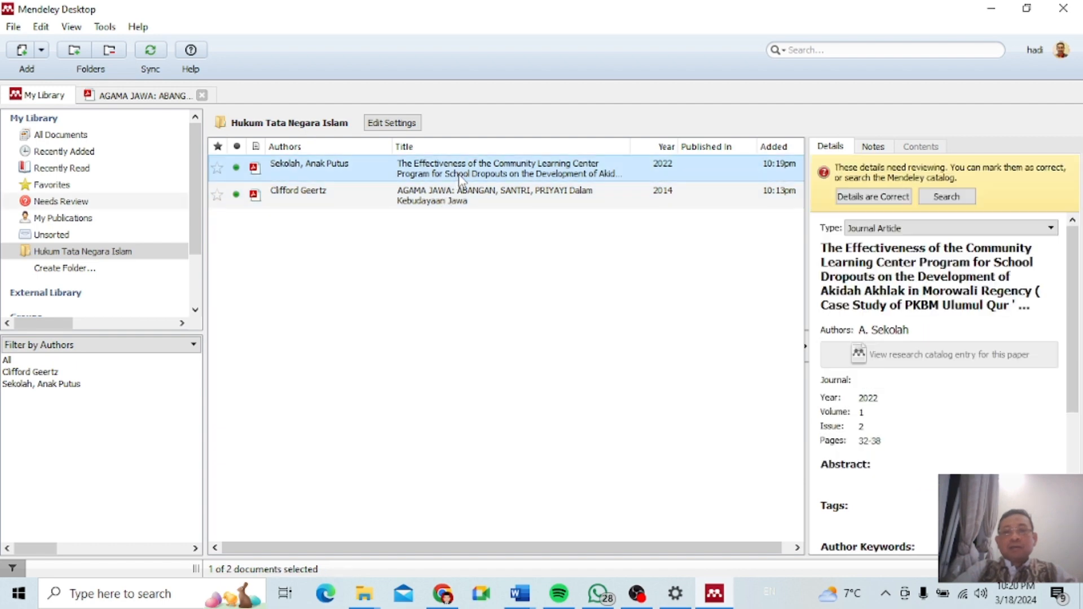
{"action": "left_click", "coordinate": [901, 197]}
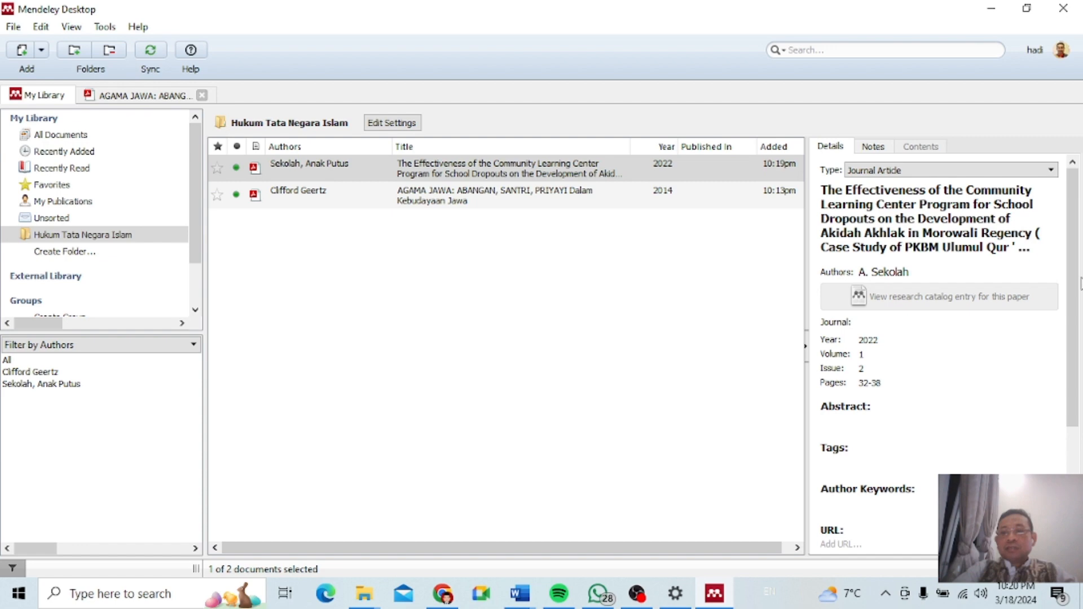
- Review the journal article's reference details and open its PDF for comparison
{"action": "left_click", "coordinate": [542, 173]}
{"action": "scroll", "coordinate": [1074, 291], "scroll_direction": "down", "scroll_amount": 1}
{"action": "scroll", "coordinate": [1074, 290], "scroll_direction": "down", "scroll_amount": 3}
{"action": "scroll", "coordinate": [1074, 291], "scroll_direction": "up", "scroll_amount": 3}
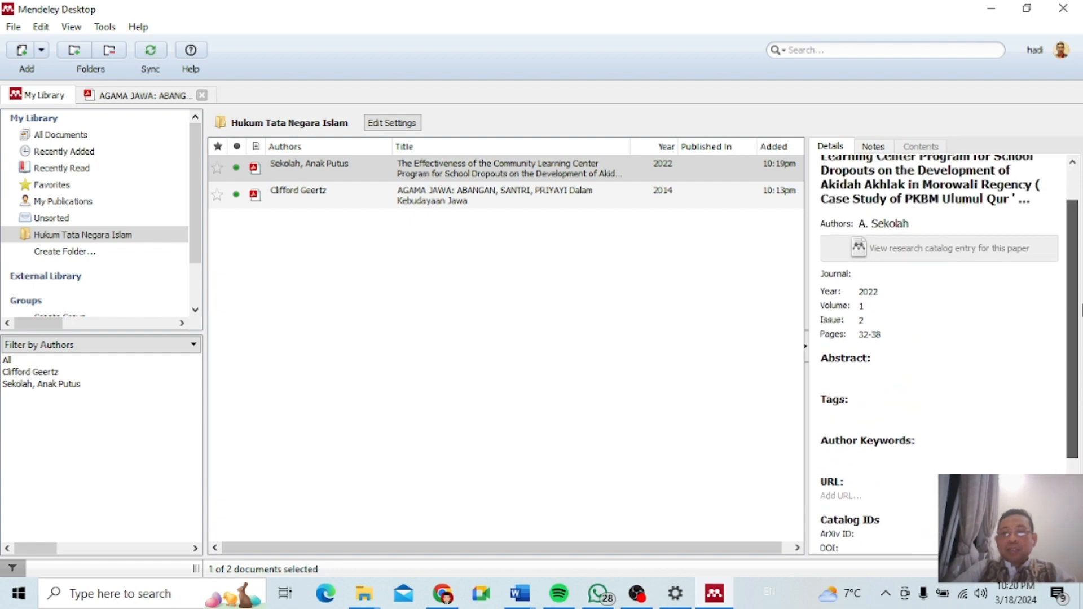
{"action": "scroll", "coordinate": [1077, 298], "scroll_direction": "up", "scroll_amount": 1}
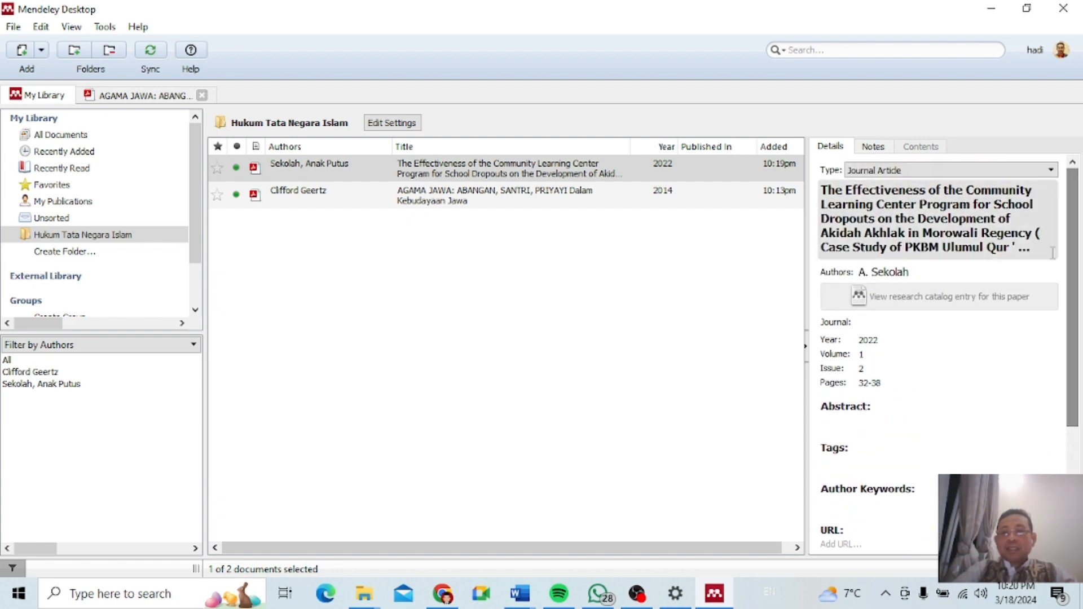
{"action": "double_click", "coordinate": [484, 170]}
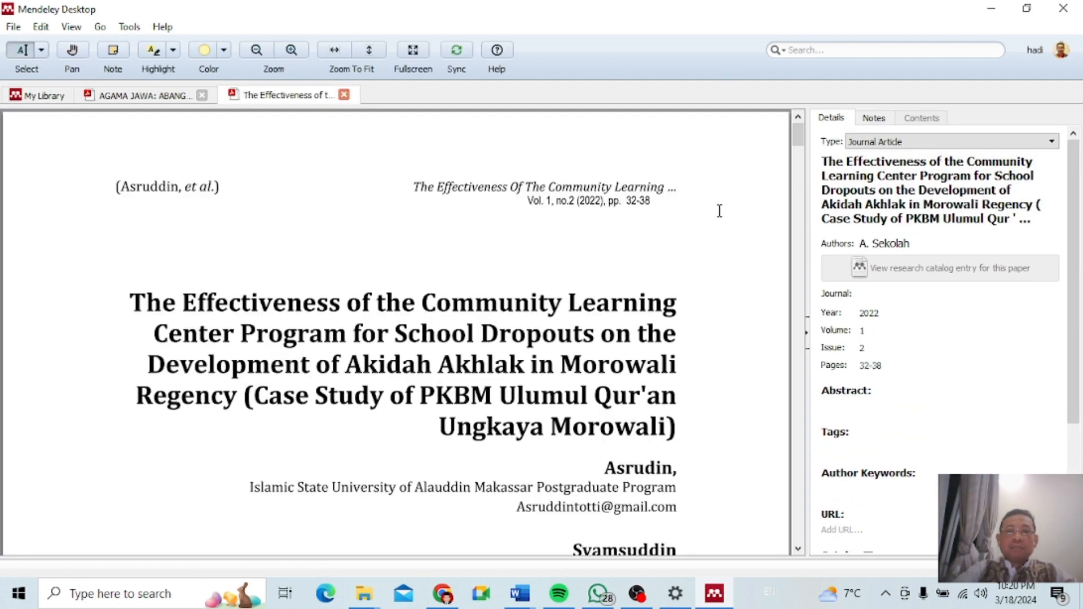